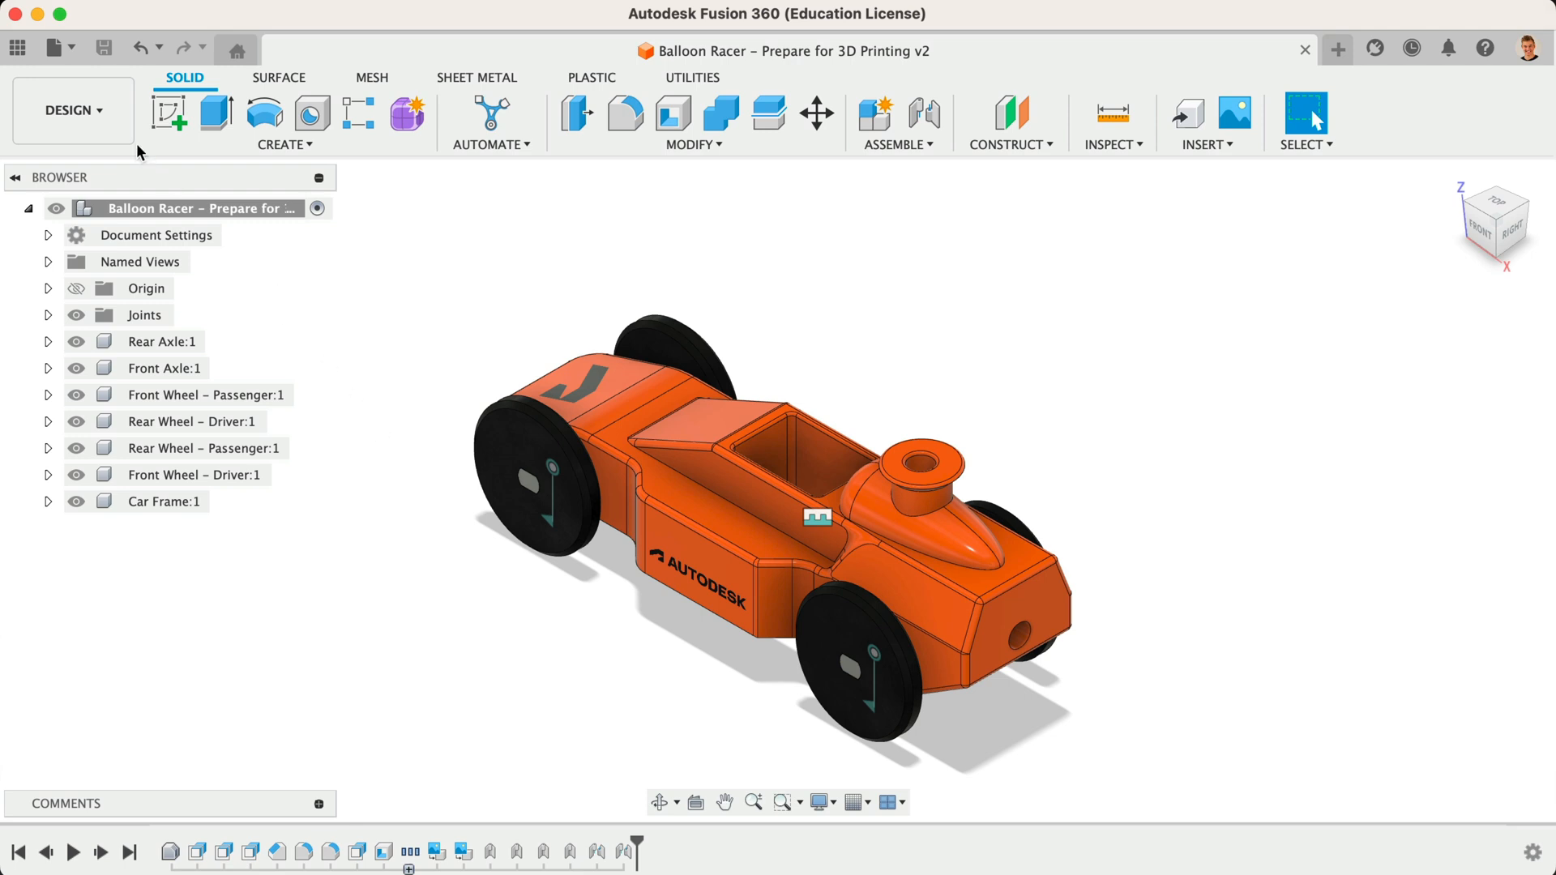
Switch to the Manufacture workspace and bring up its additive tools.
{"action": "left_click", "coordinate": [114, 127]}
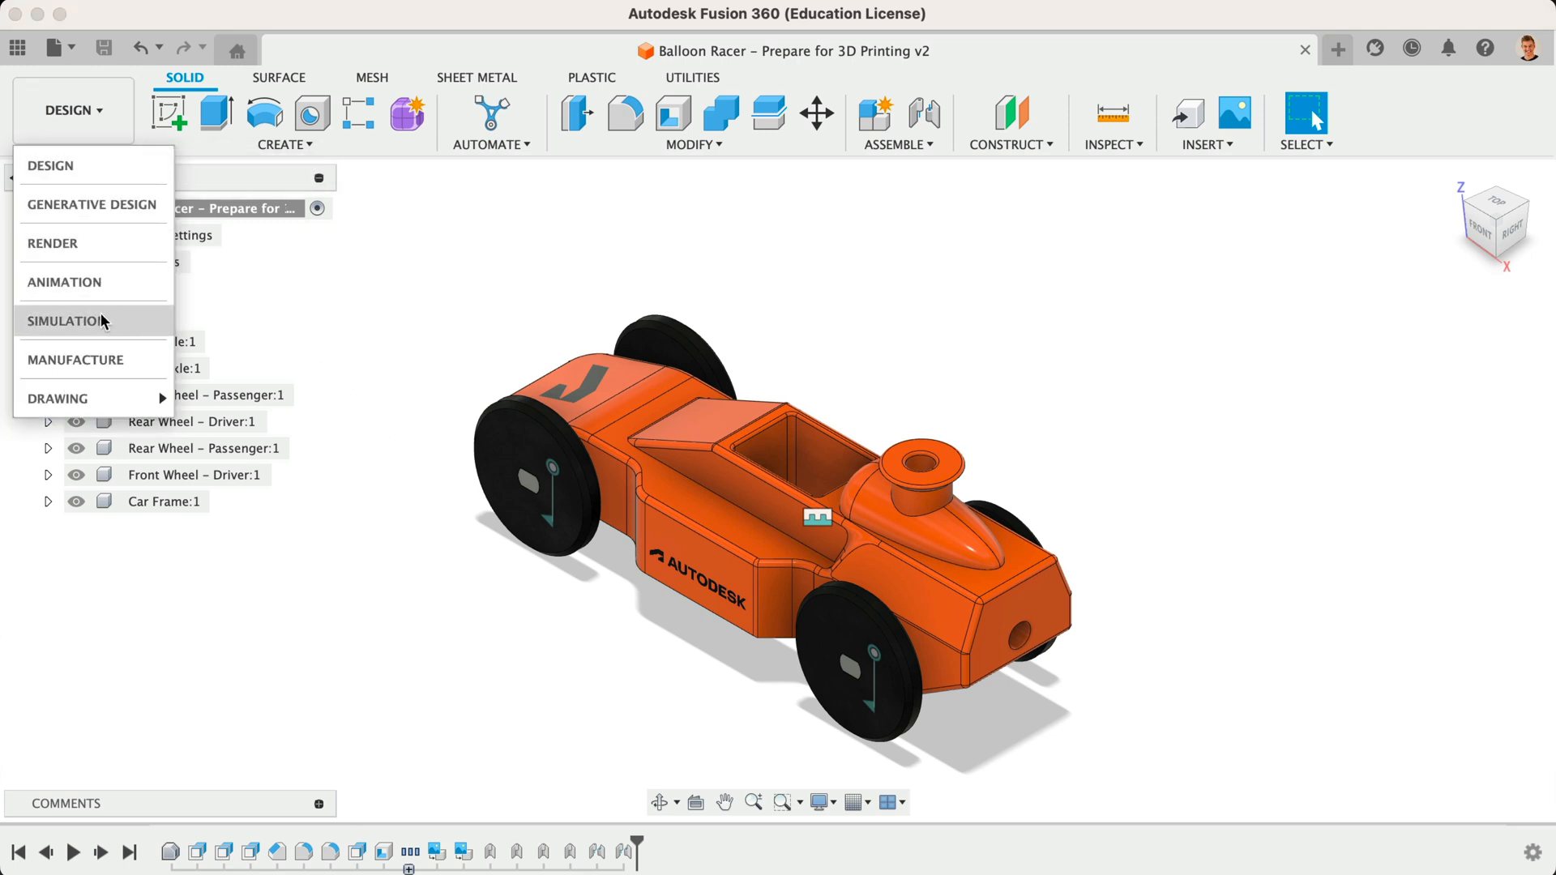
{"action": "left_click", "coordinate": [148, 366]}
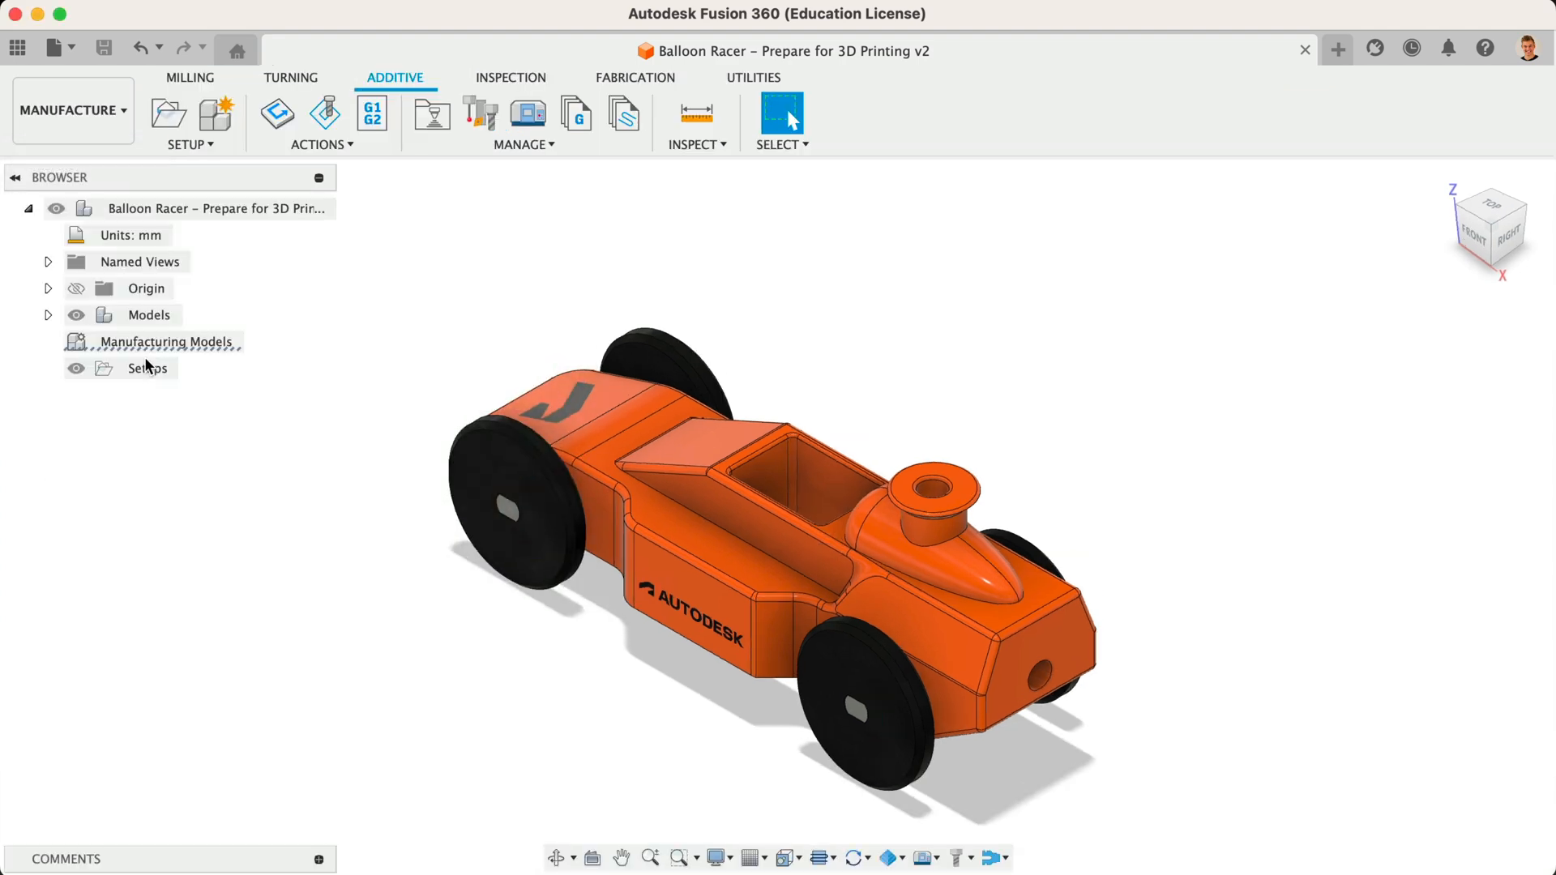
{"action": "left_click", "coordinate": [178, 81]}
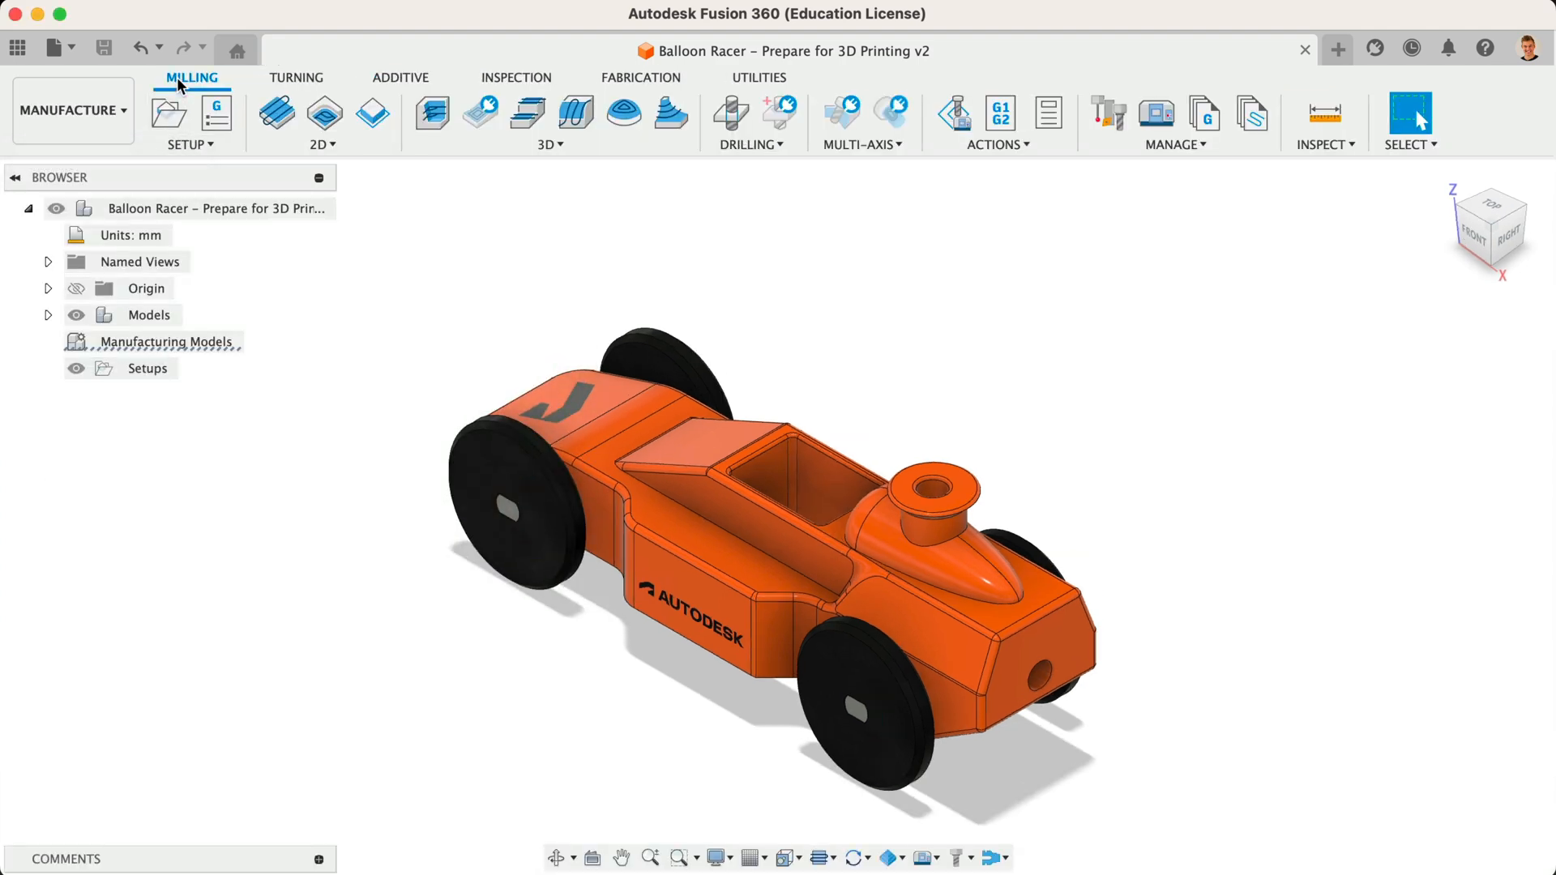
{"action": "left_click", "coordinate": [289, 81]}
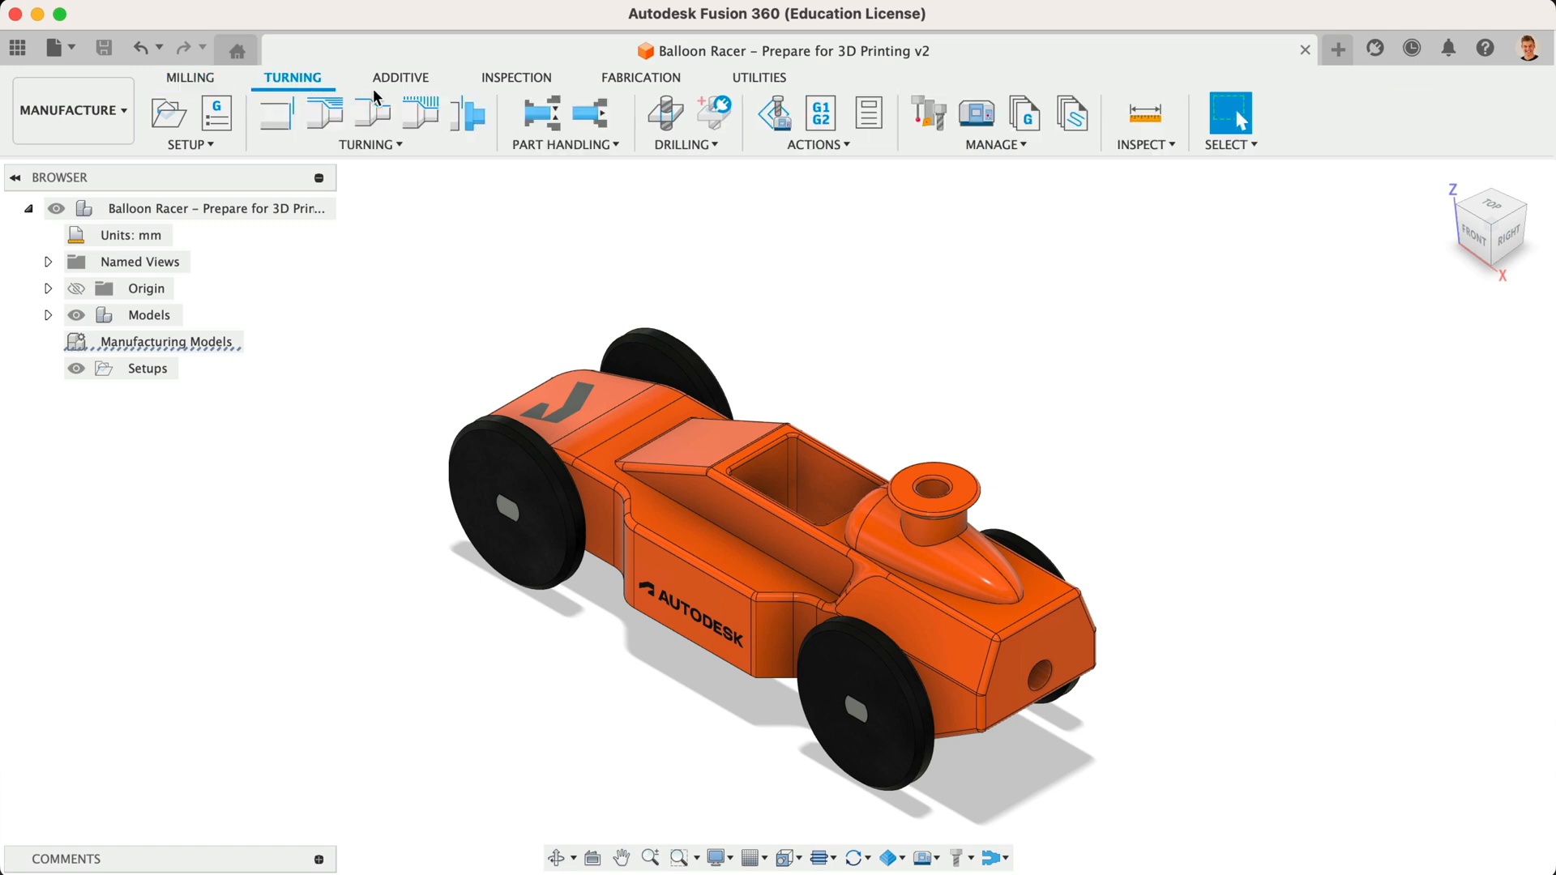
{"action": "left_click", "coordinate": [409, 84]}
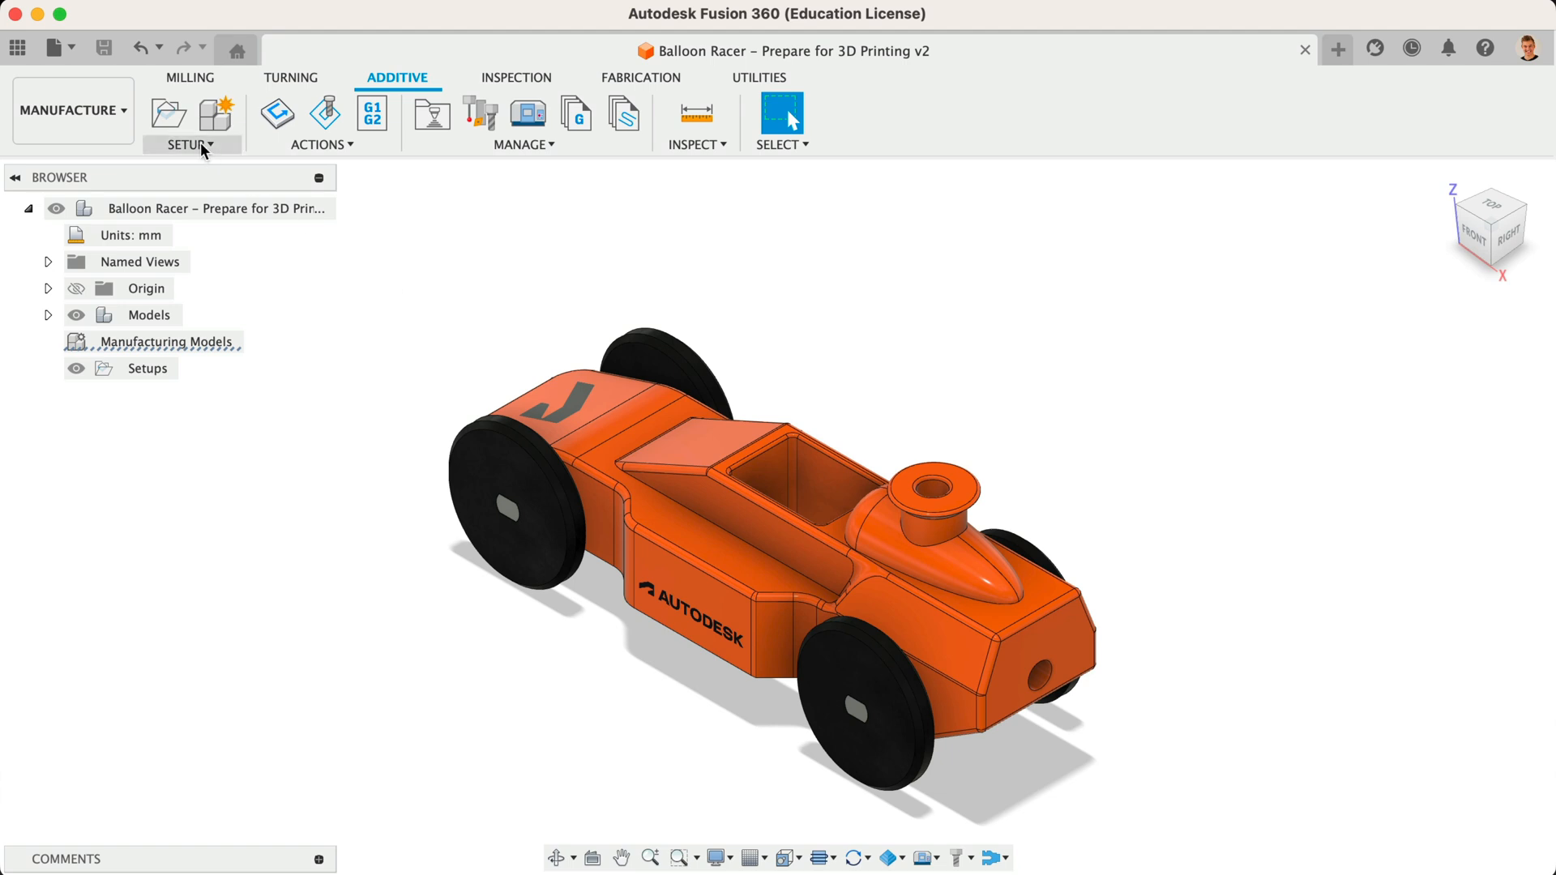
Start a new additive setup and browse the machines in the Fusion 360 library.
{"action": "left_click", "coordinate": [168, 118]}
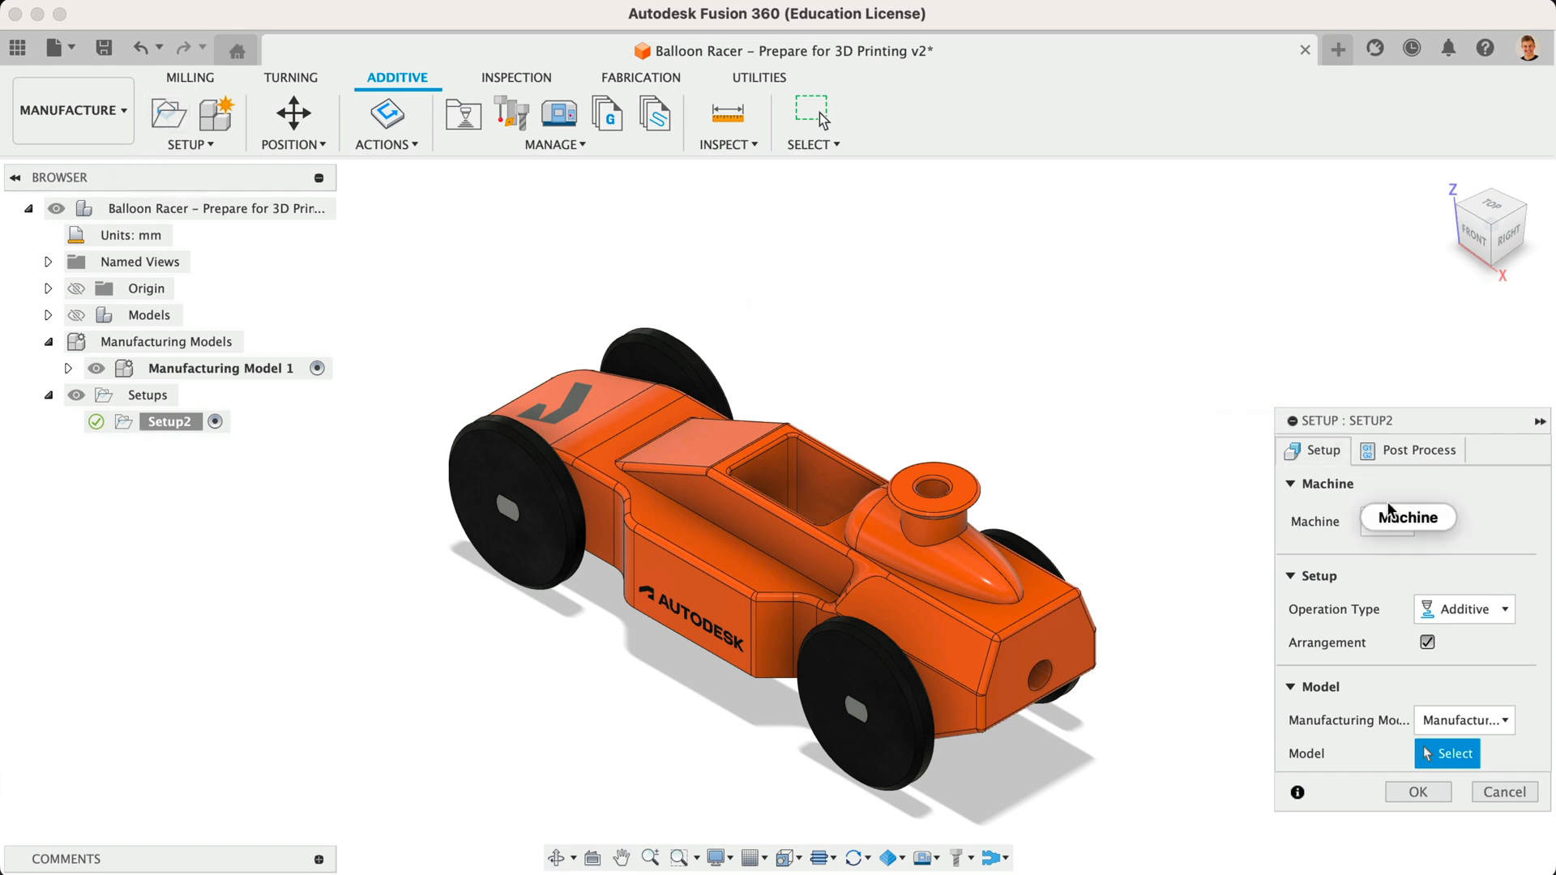
{"action": "left_click", "coordinate": [1395, 521]}
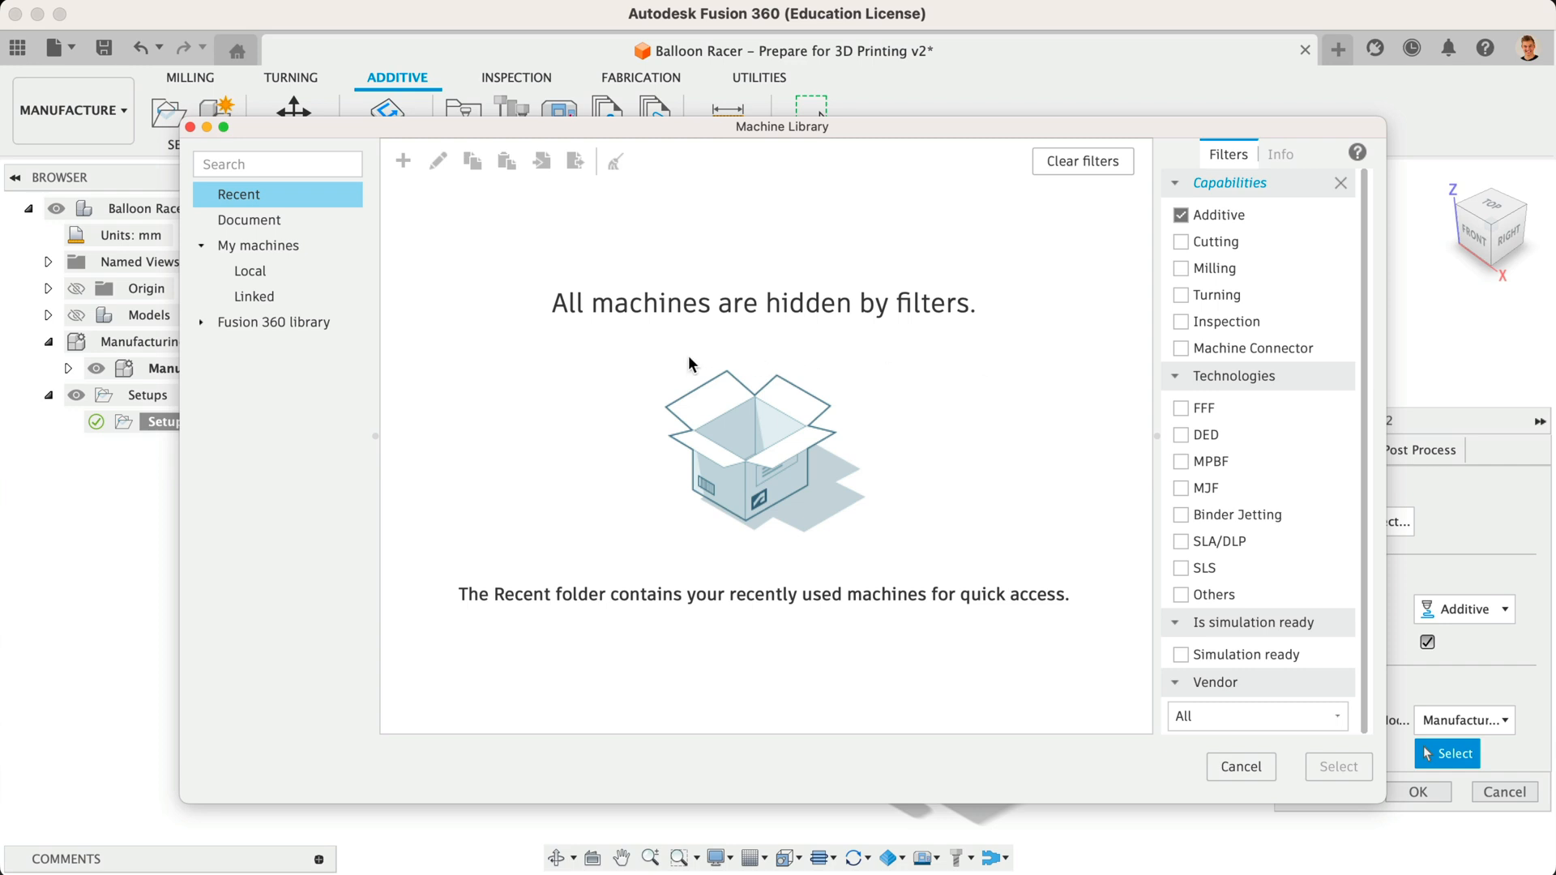
{"action": "left_click", "coordinate": [332, 325]}
{"action": "scroll", "coordinate": [647, 472], "scroll_direction": "down", "scroll_amount": 15}
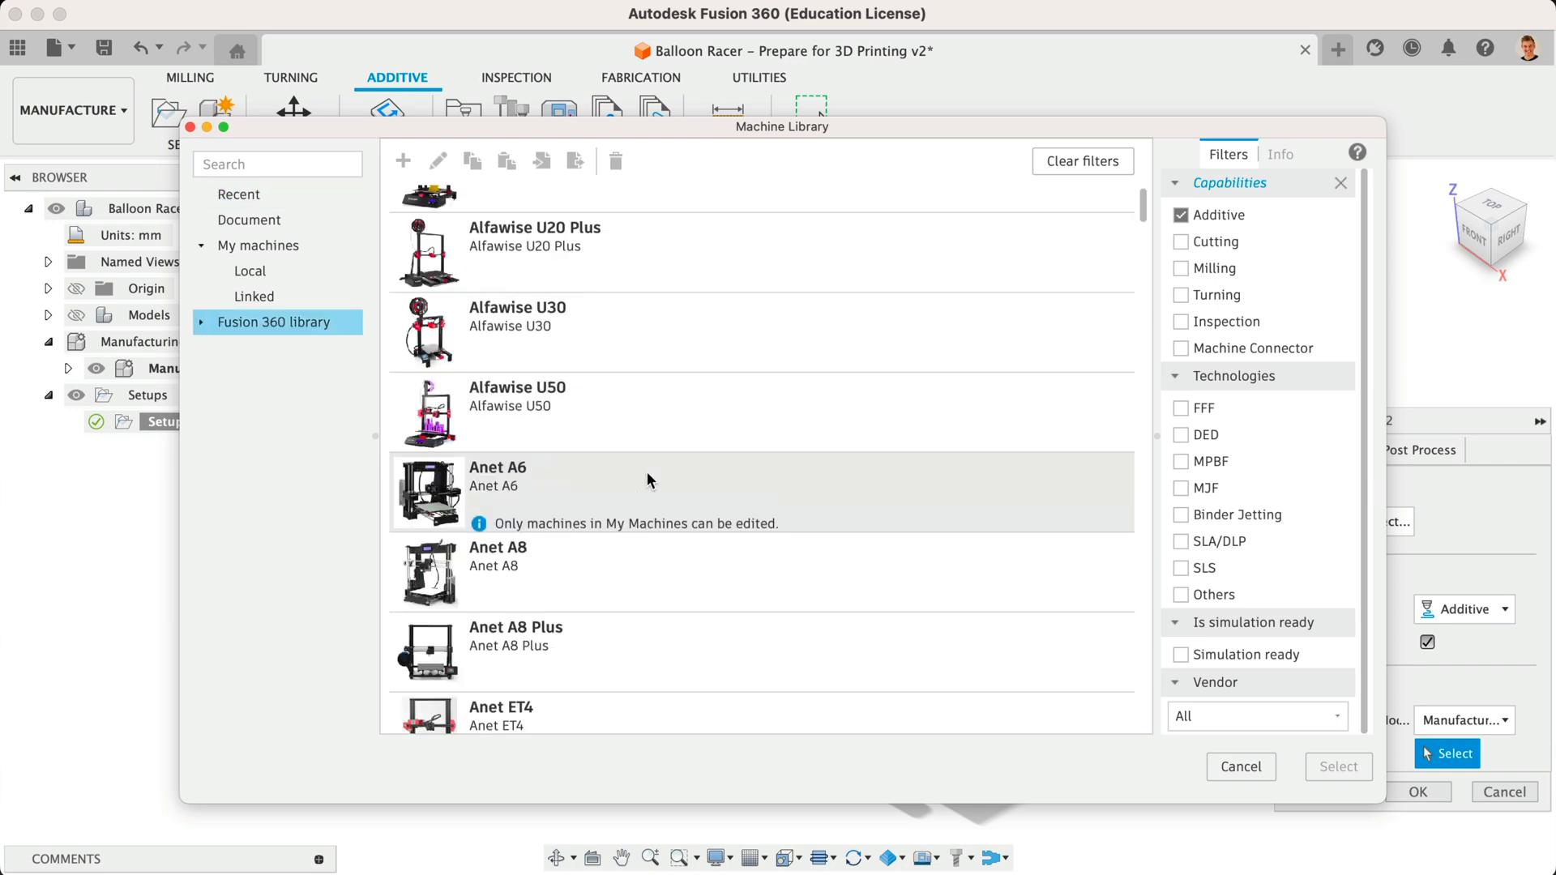
{"action": "scroll", "coordinate": [647, 472], "scroll_direction": "down", "scroll_amount": 1}
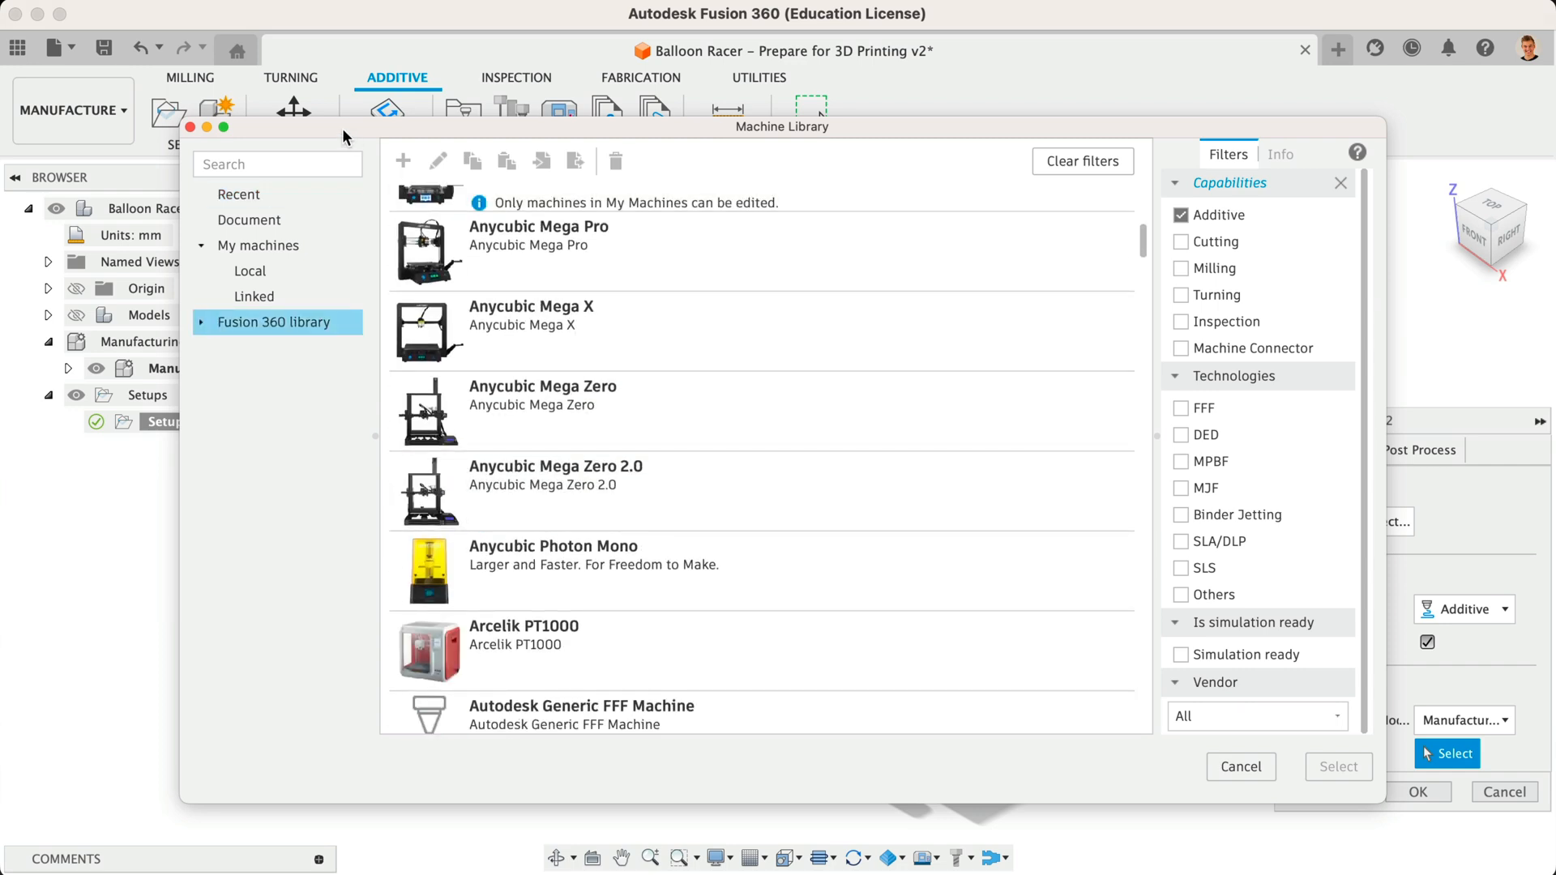
Search the machine library for "generic" and highlight the Autodesk Generic FFF Machine.
{"action": "left_click", "coordinate": [319, 164]}
{"action": "type", "text": "generic"}
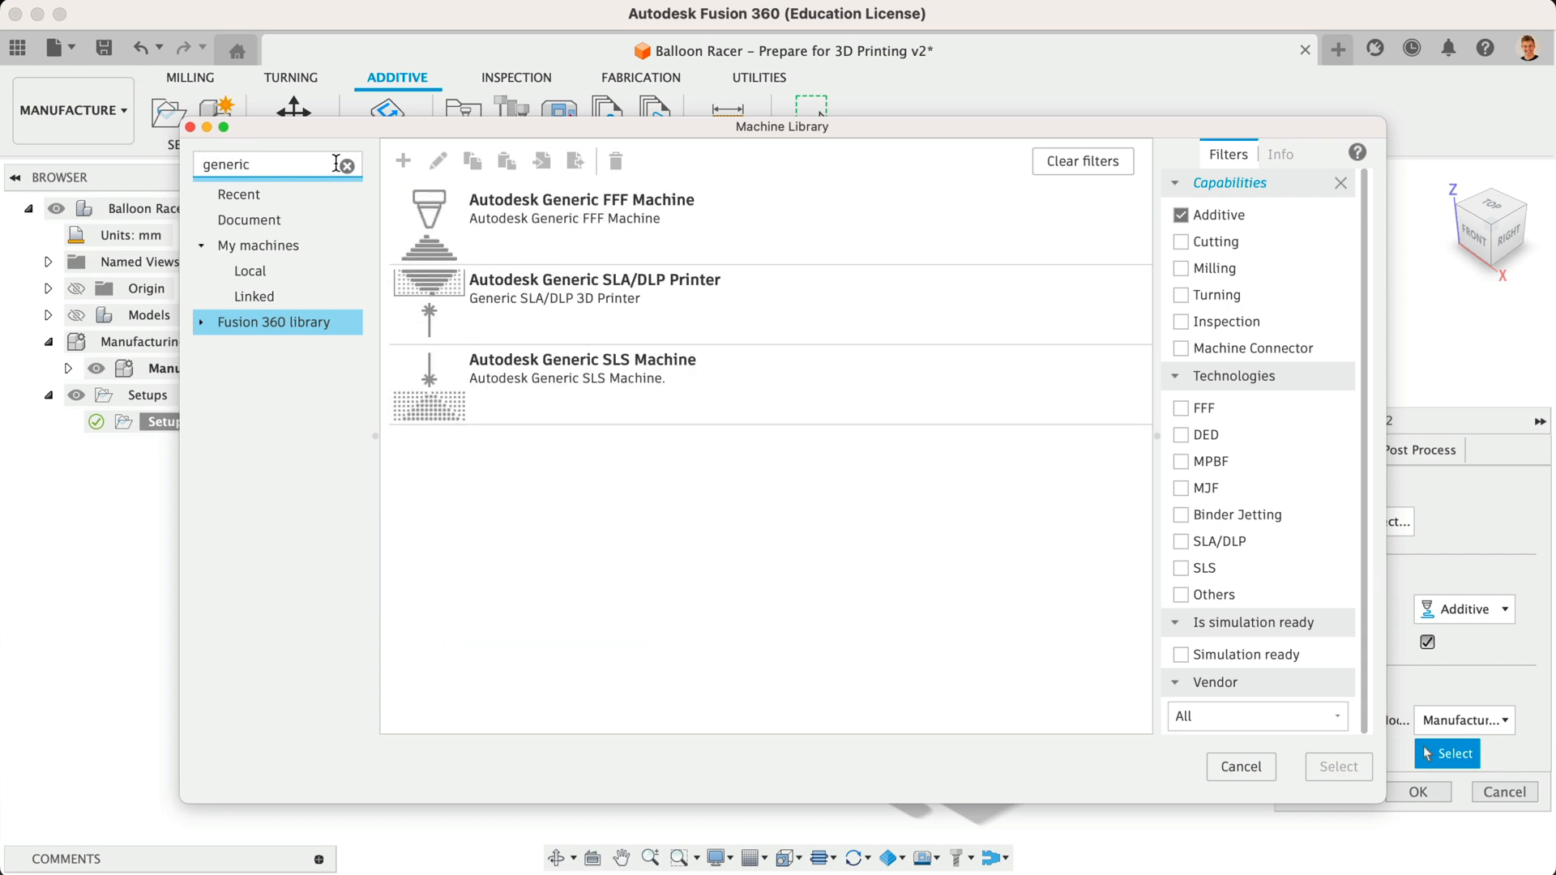
{"action": "left_click", "coordinate": [484, 218]}
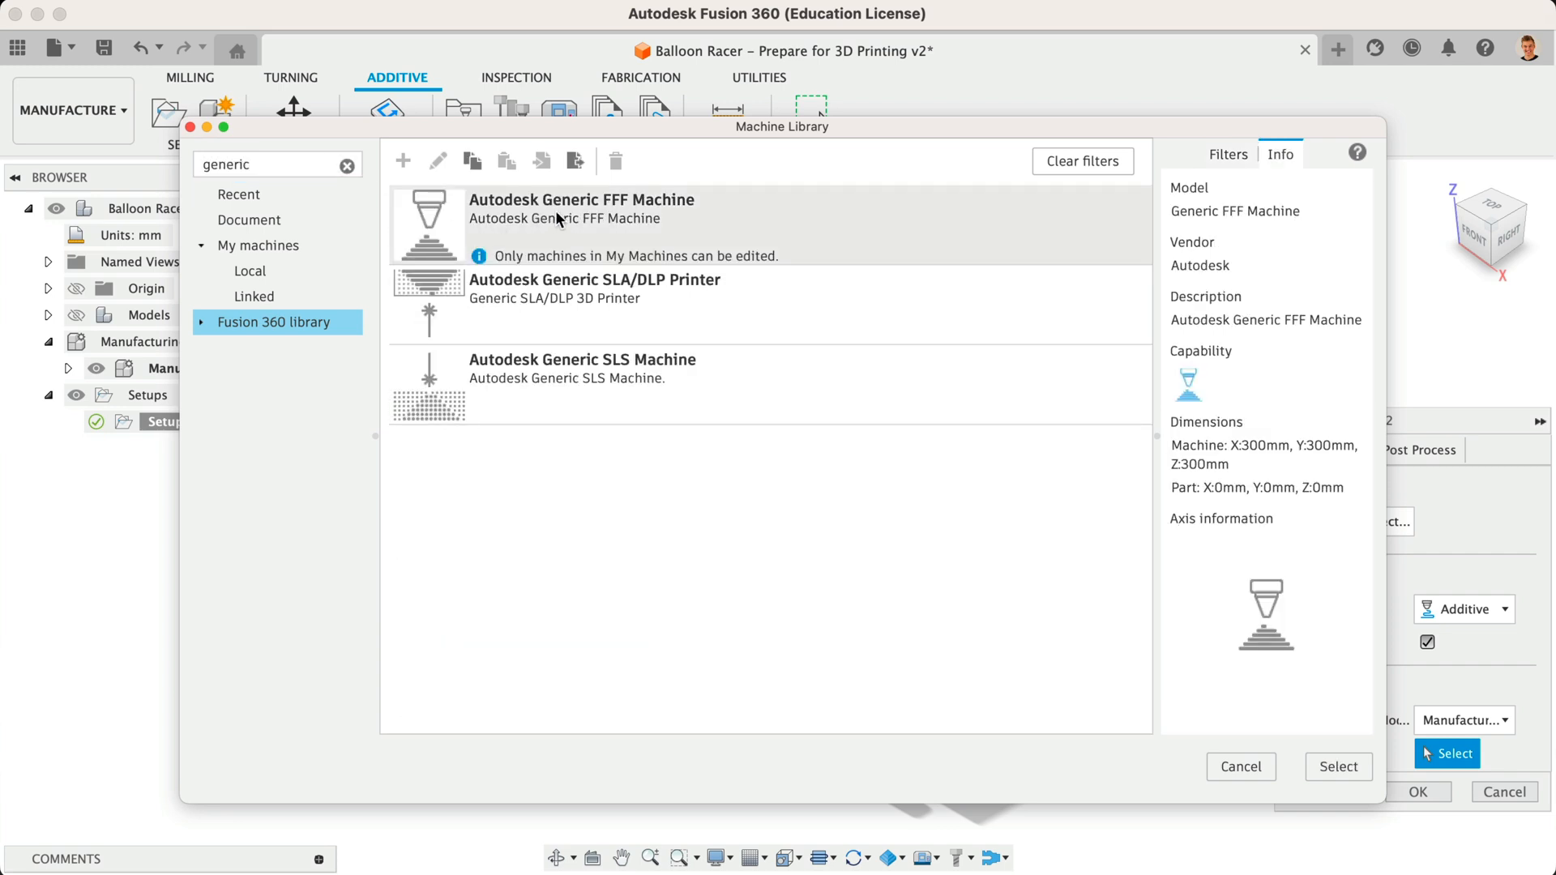
{"action": "left_click", "coordinate": [559, 218]}
Search the machine library for "ultimak" and assign the Ultimaker S5 as the setup's machine.
{"action": "double_click", "coordinate": [284, 166]}
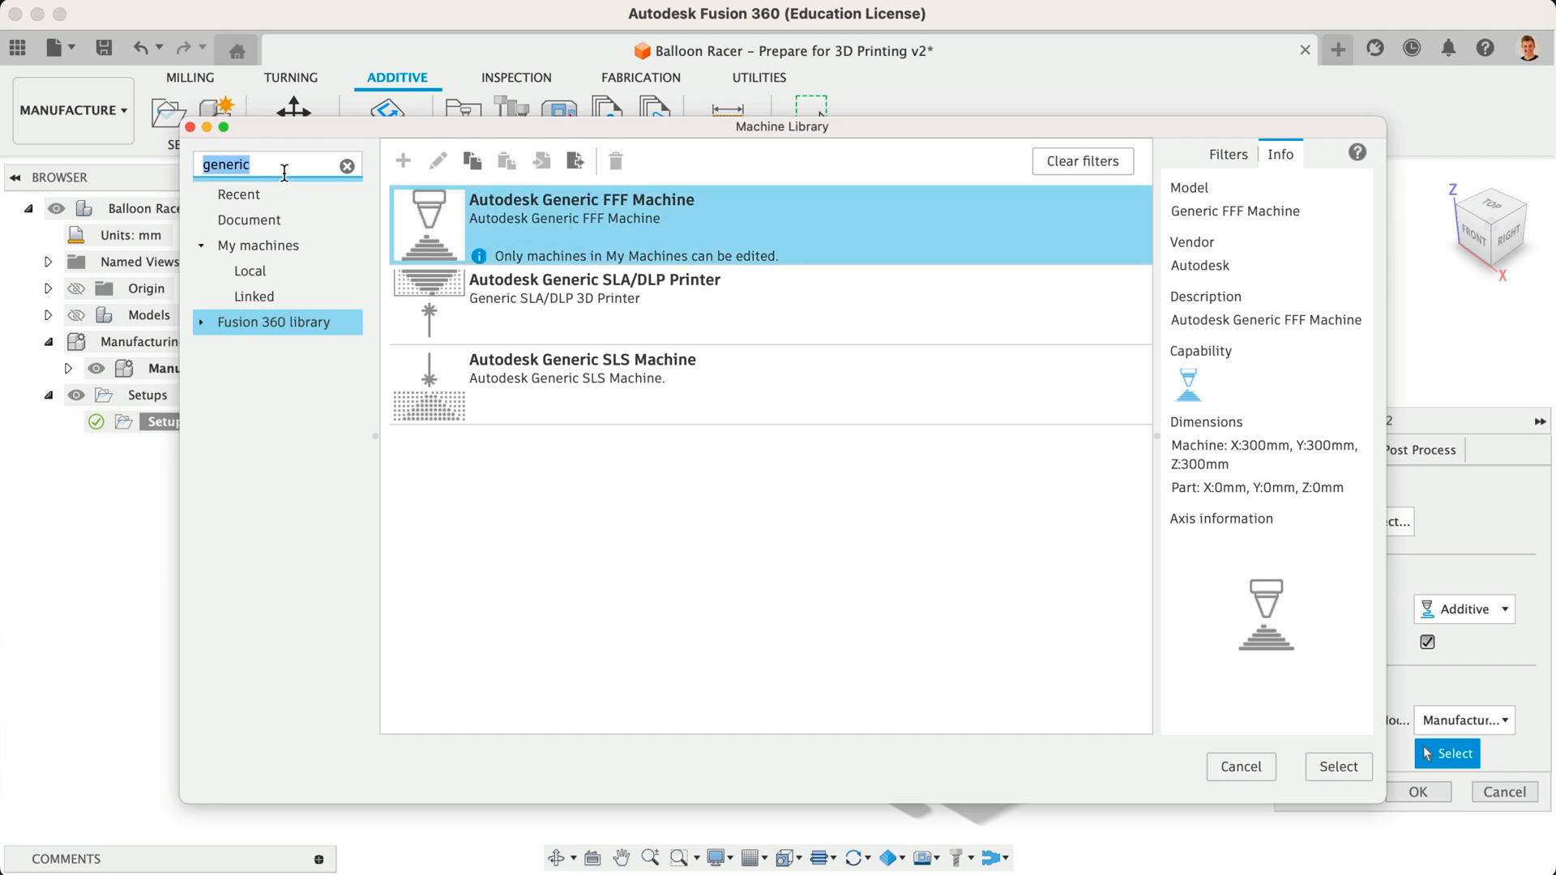
{"action": "type", "text": "ultimak"}
{"action": "scroll", "coordinate": [541, 350], "scroll_direction": "down", "scroll_amount": 3}
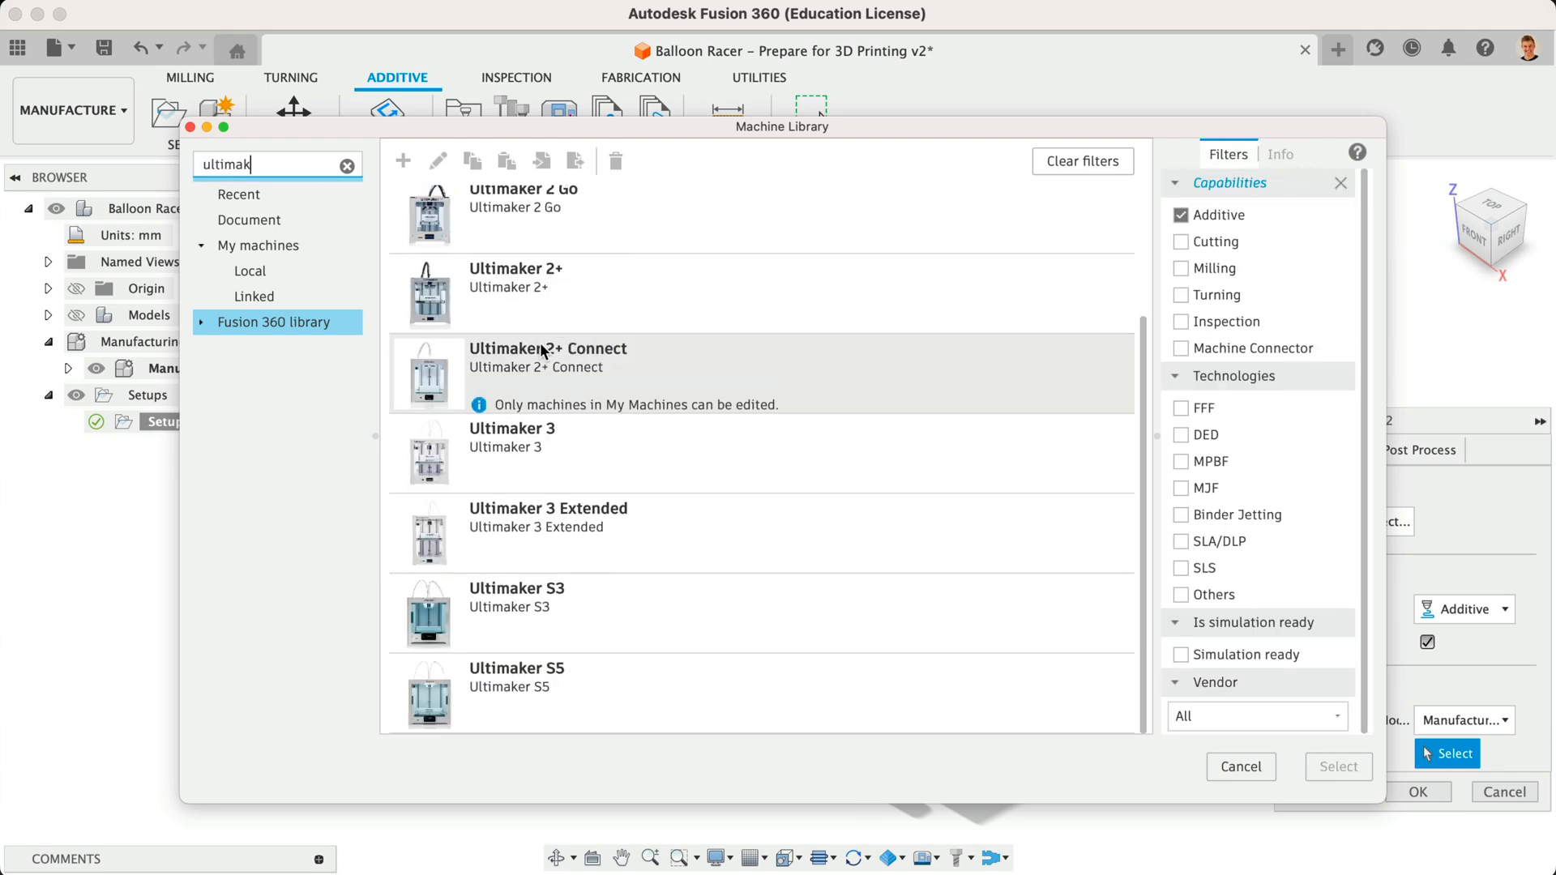
{"action": "left_click", "coordinate": [617, 670]}
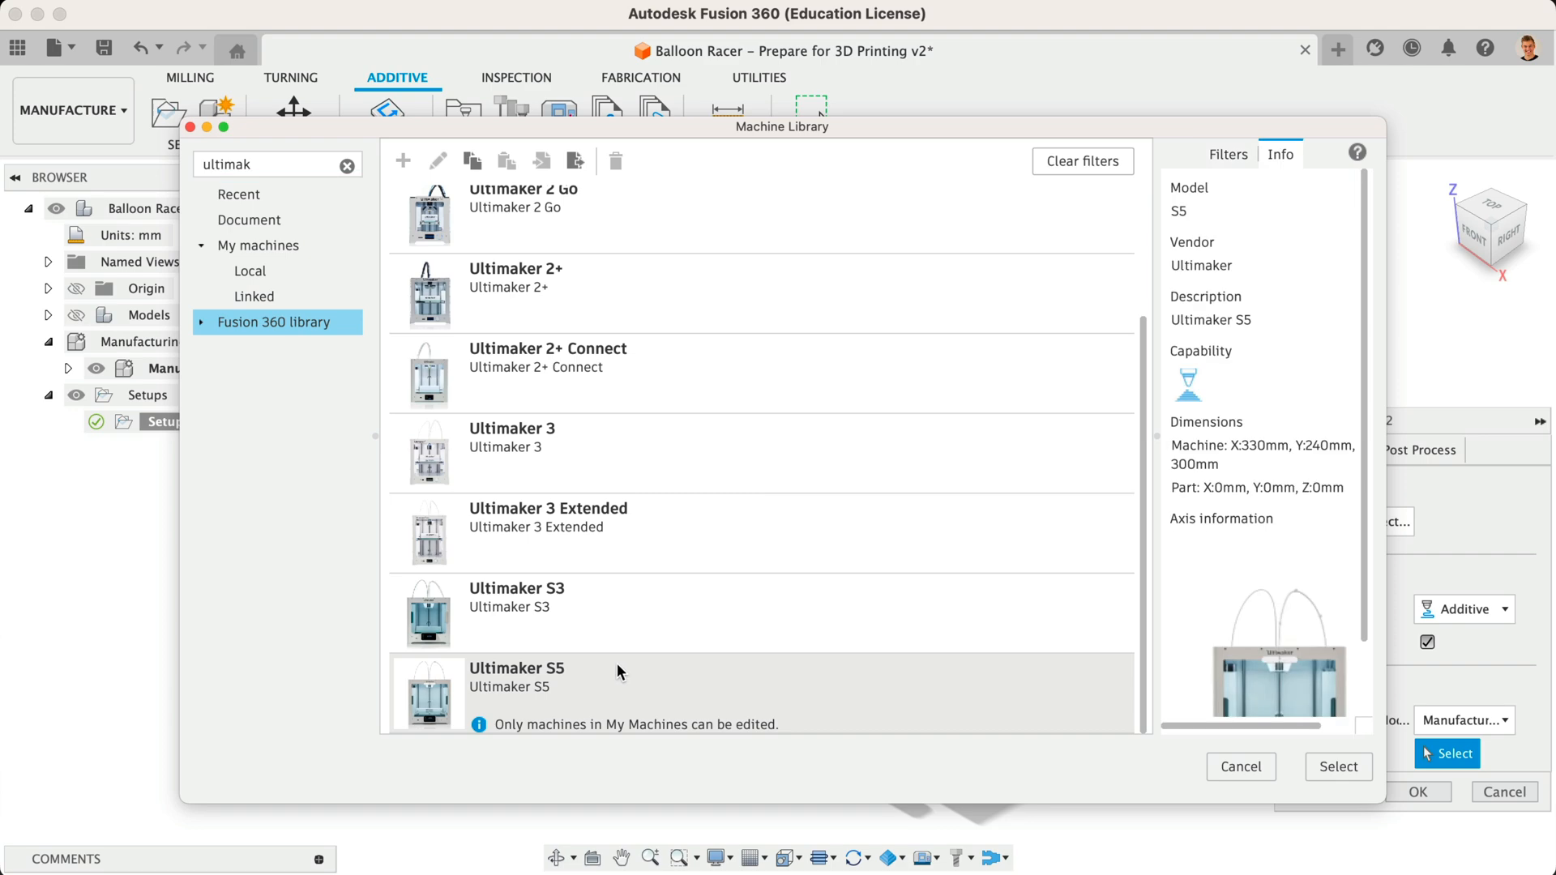
{"action": "left_click", "coordinate": [1333, 765]}
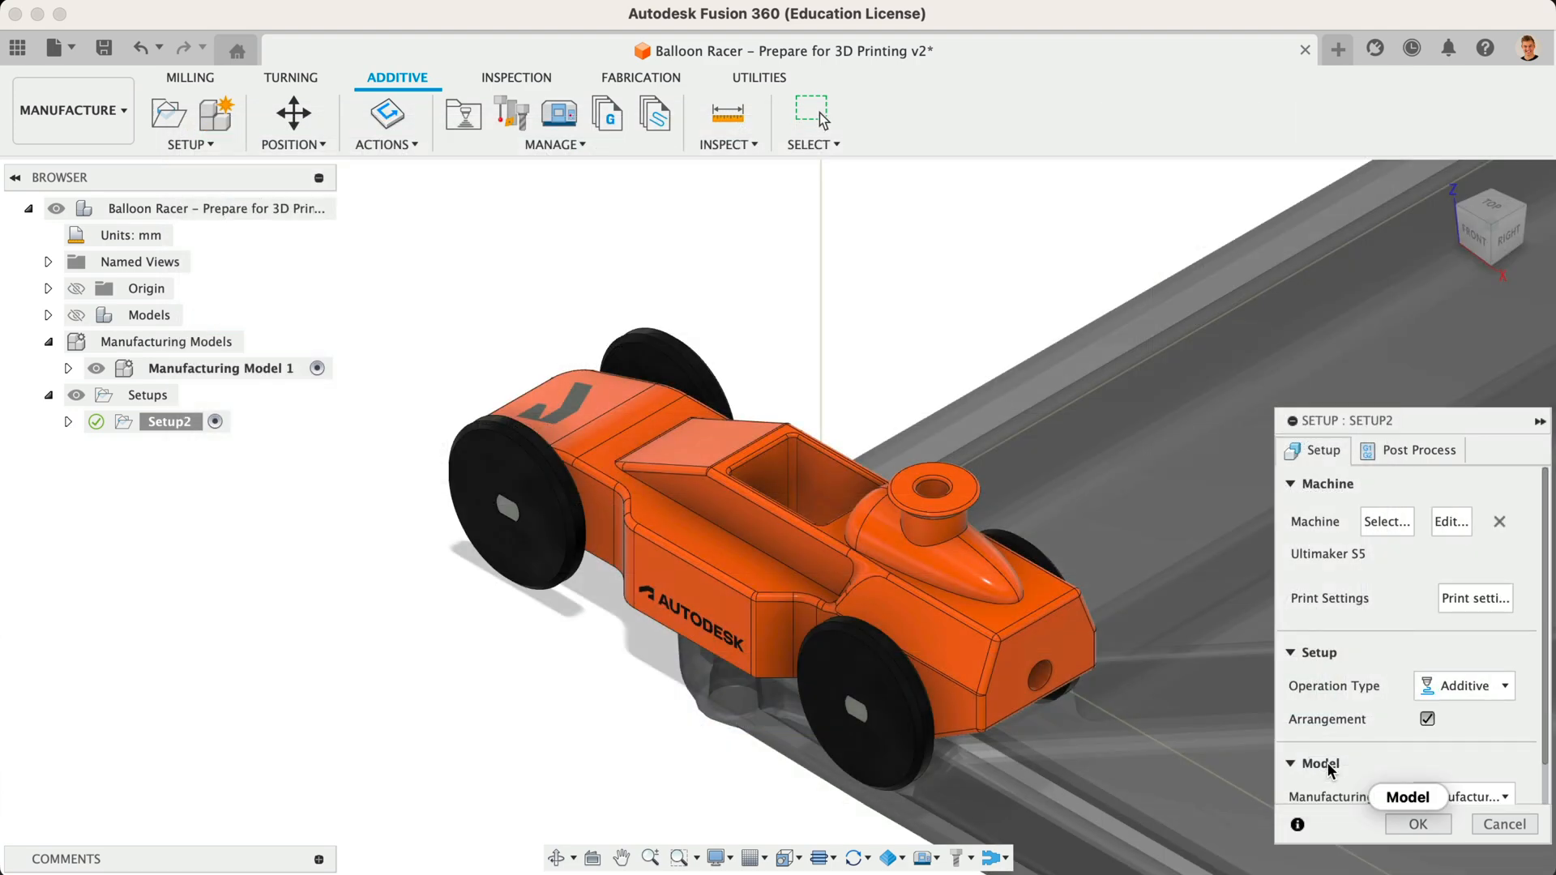
Assign the PLA (Bowden Tube) print setting from the Fusion 360 library to the setup.
{"action": "left_click_drag", "start_coordinate": [1349, 422], "coordinate": [1154, 249]}
{"action": "left_click", "coordinate": [1264, 442]}
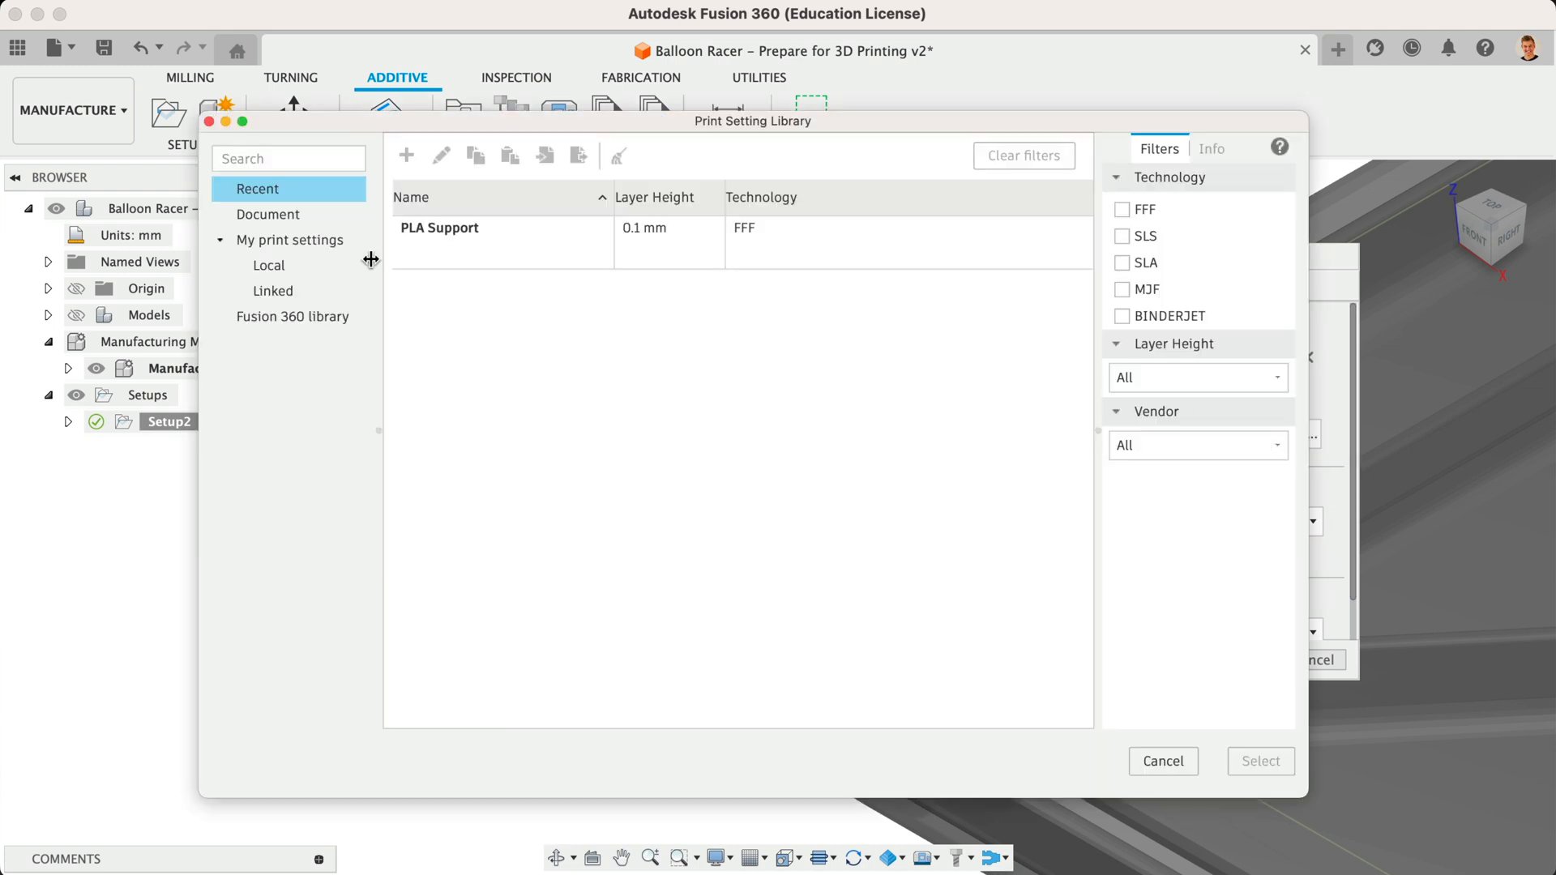
{"action": "left_click", "coordinate": [328, 318]}
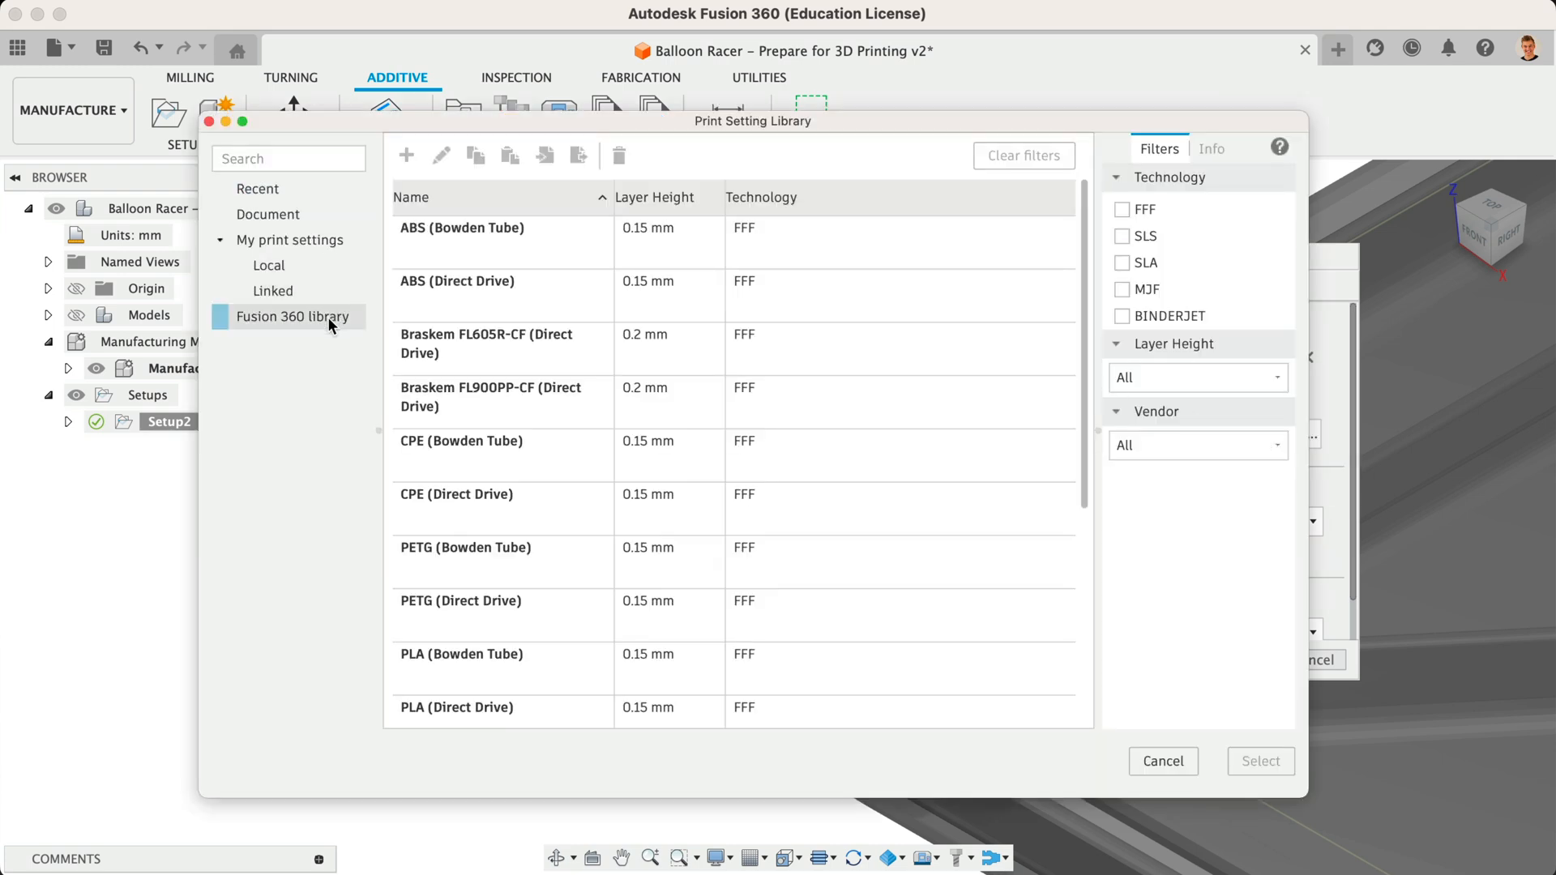
{"action": "scroll", "coordinate": [469, 443], "scroll_direction": "down", "scroll_amount": 2}
{"action": "scroll", "coordinate": [469, 443], "scroll_direction": "down", "scroll_amount": 4}
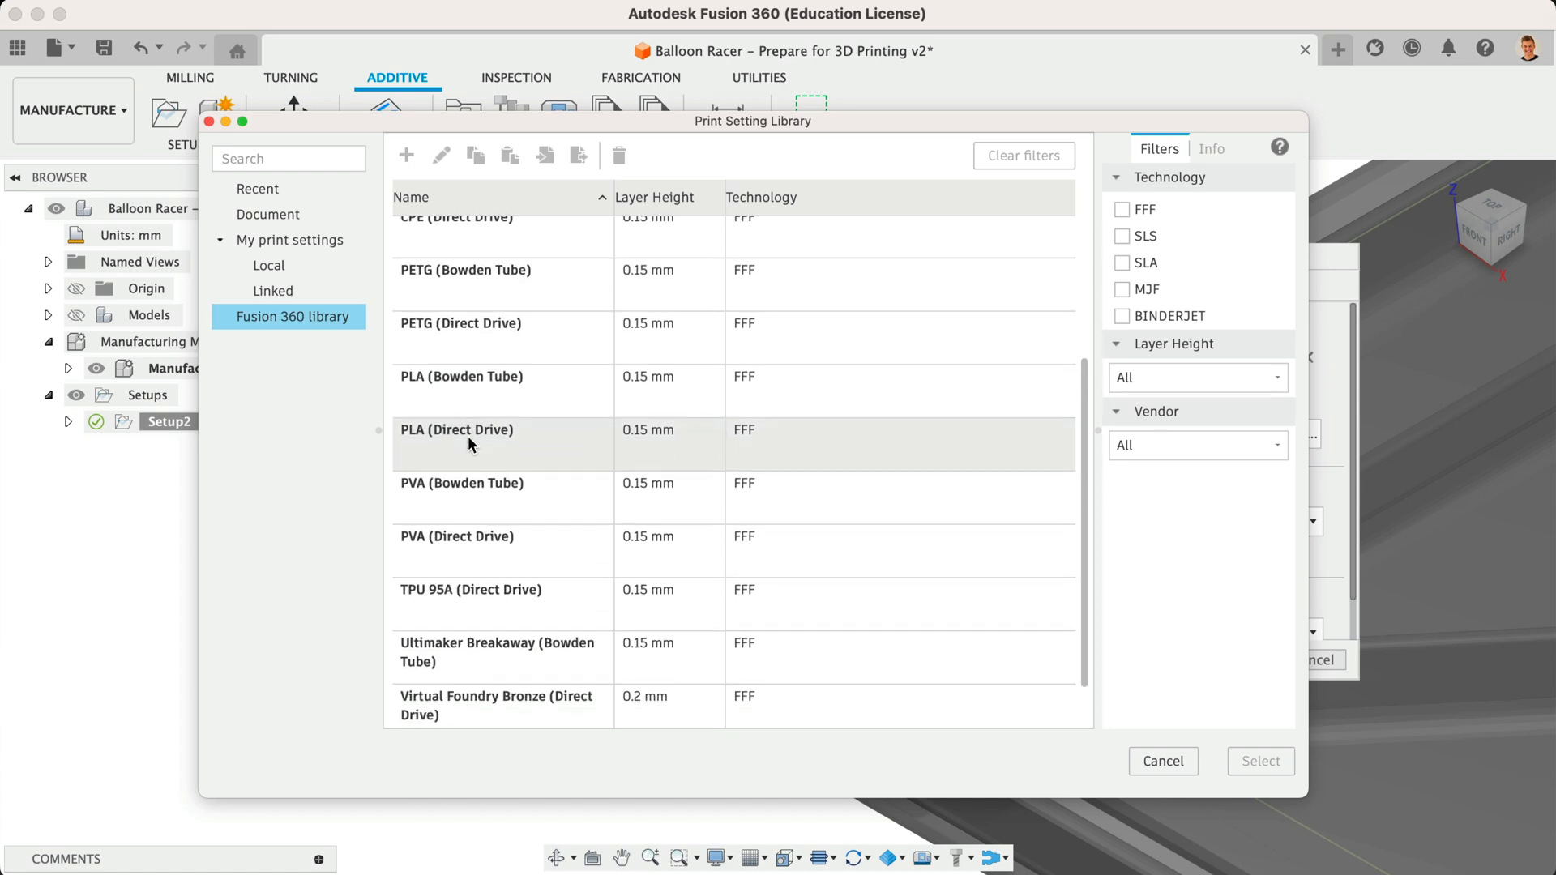
{"action": "scroll", "coordinate": [553, 397], "scroll_direction": "down", "scroll_amount": 1}
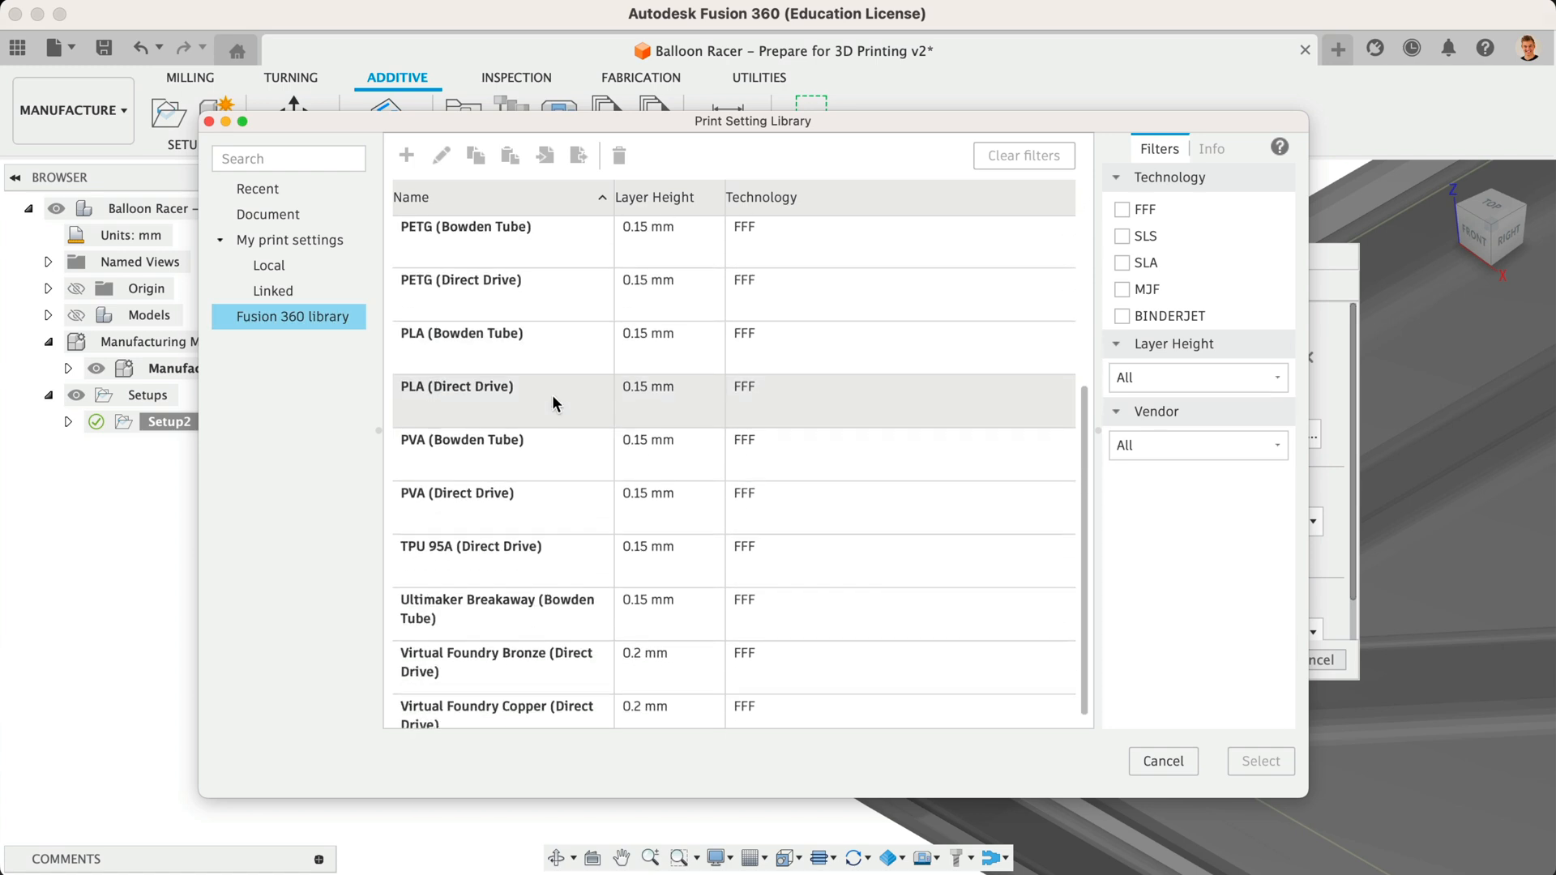
{"action": "left_click", "coordinate": [570, 351]}
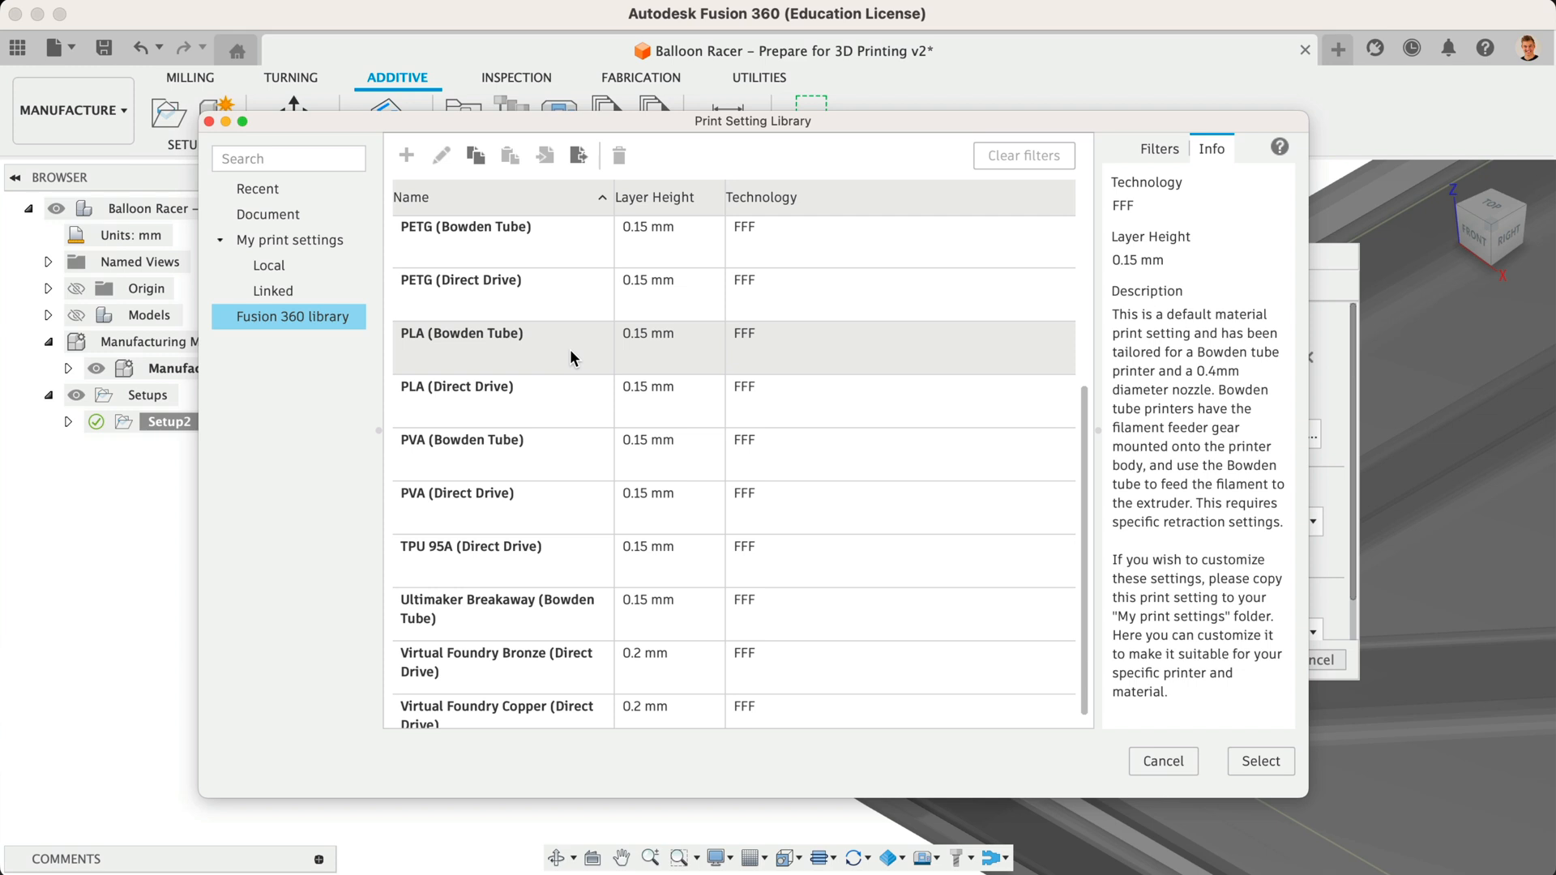
{"action": "scroll", "coordinate": [571, 348], "scroll_direction": "down", "scroll_amount": 1}
{"action": "scroll", "coordinate": [571, 349], "scroll_direction": "up", "scroll_amount": 10}
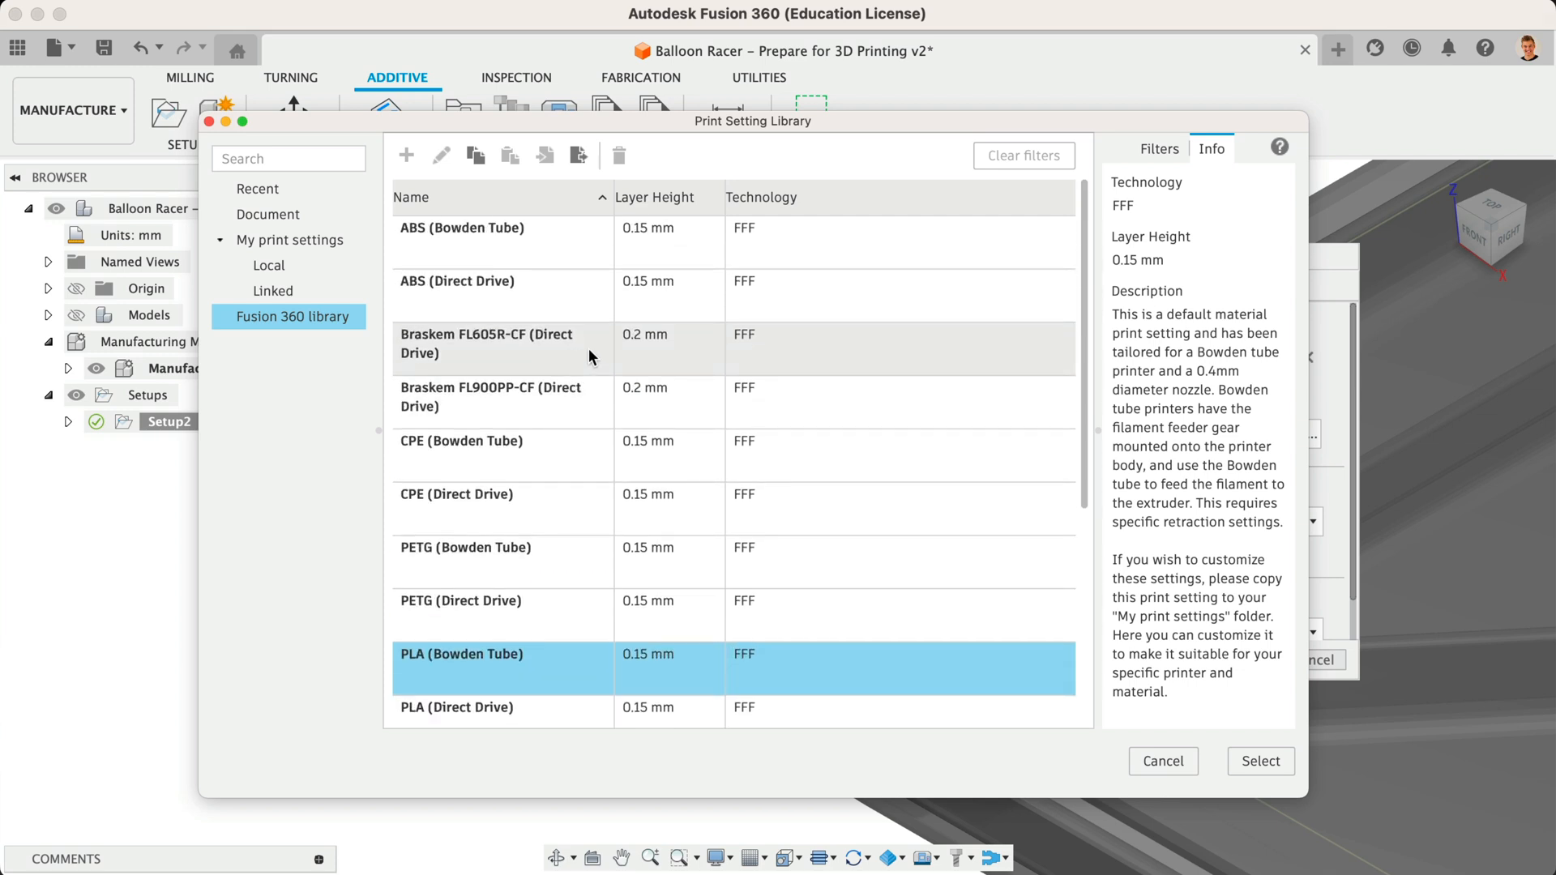
{"action": "left_click", "coordinate": [1260, 762]}
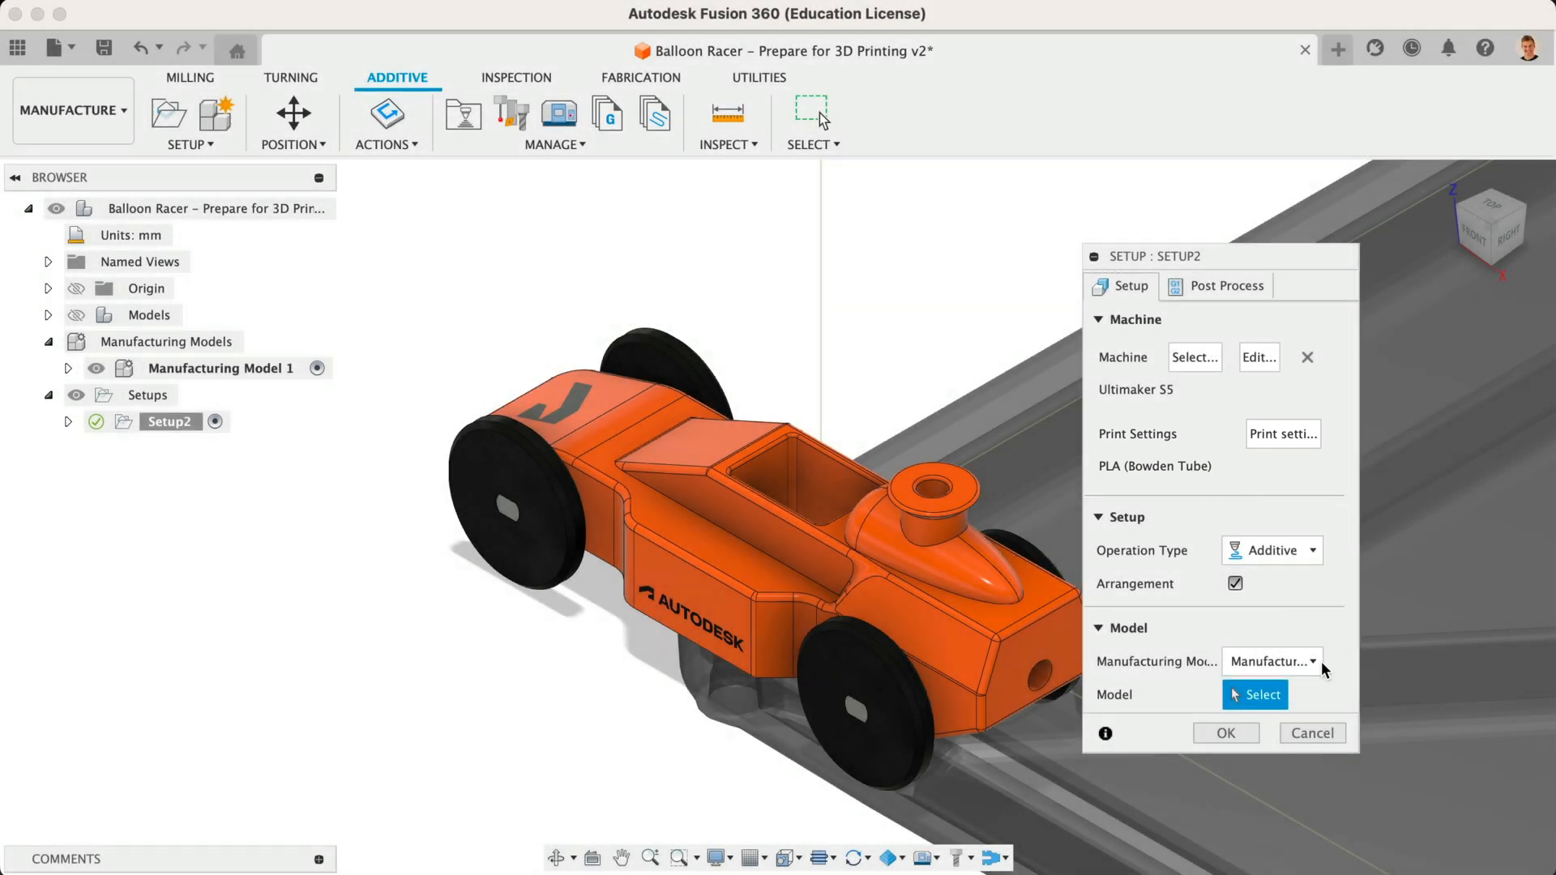
Use the whole Balloon Racer assembly under Manufacturing Model 1 as the setup's model and finish the setup.
{"action": "left_click_drag", "start_coordinate": [1350, 753], "coordinate": [1463, 810]}
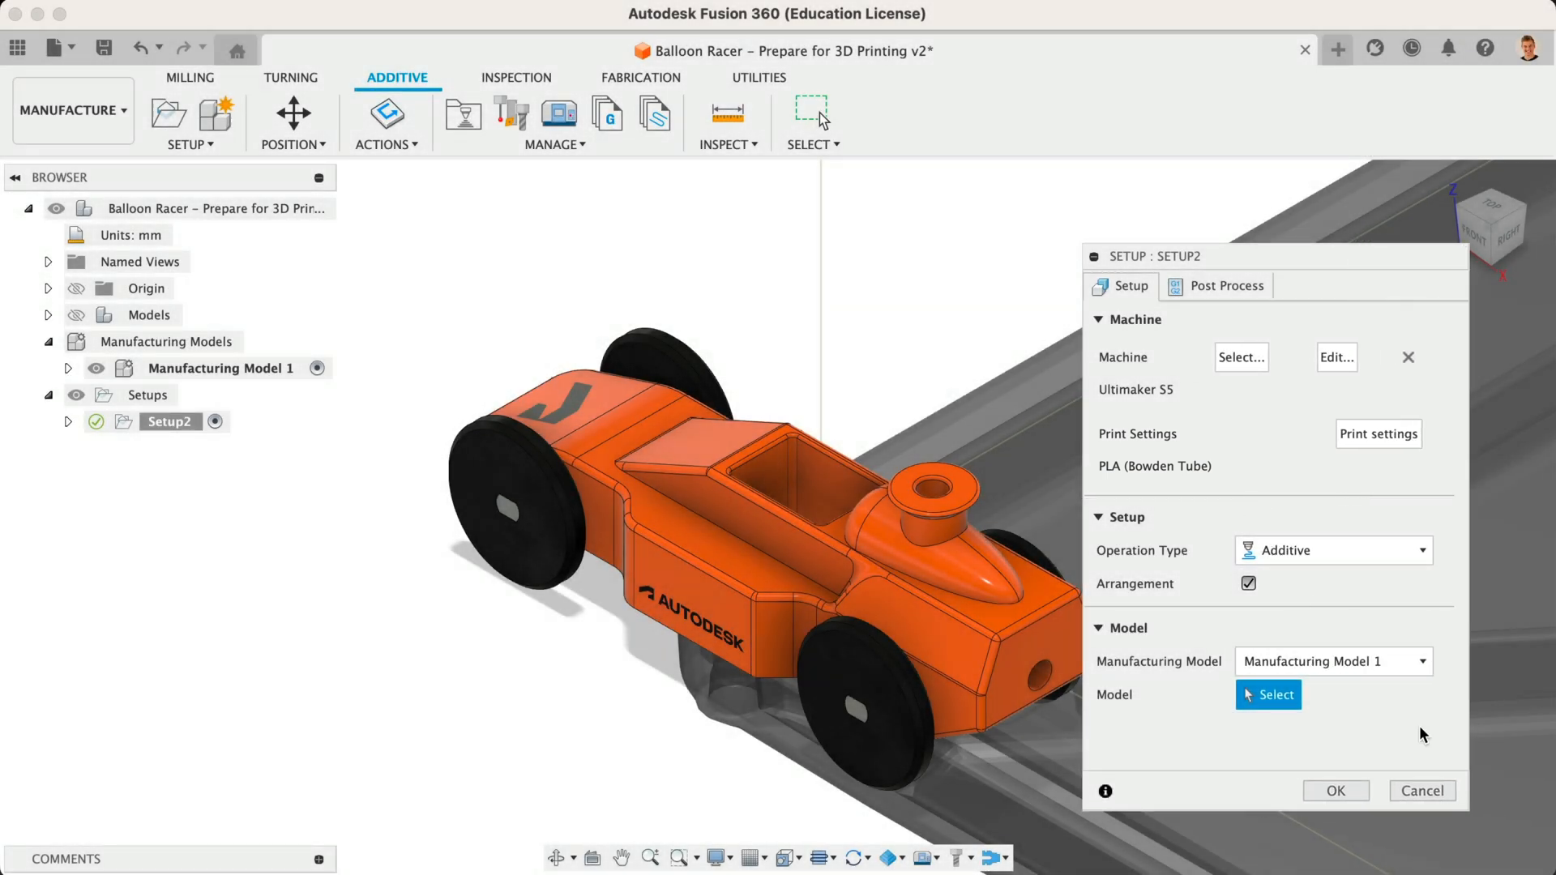
{"action": "mouse_move", "coordinate": [1314, 559]}
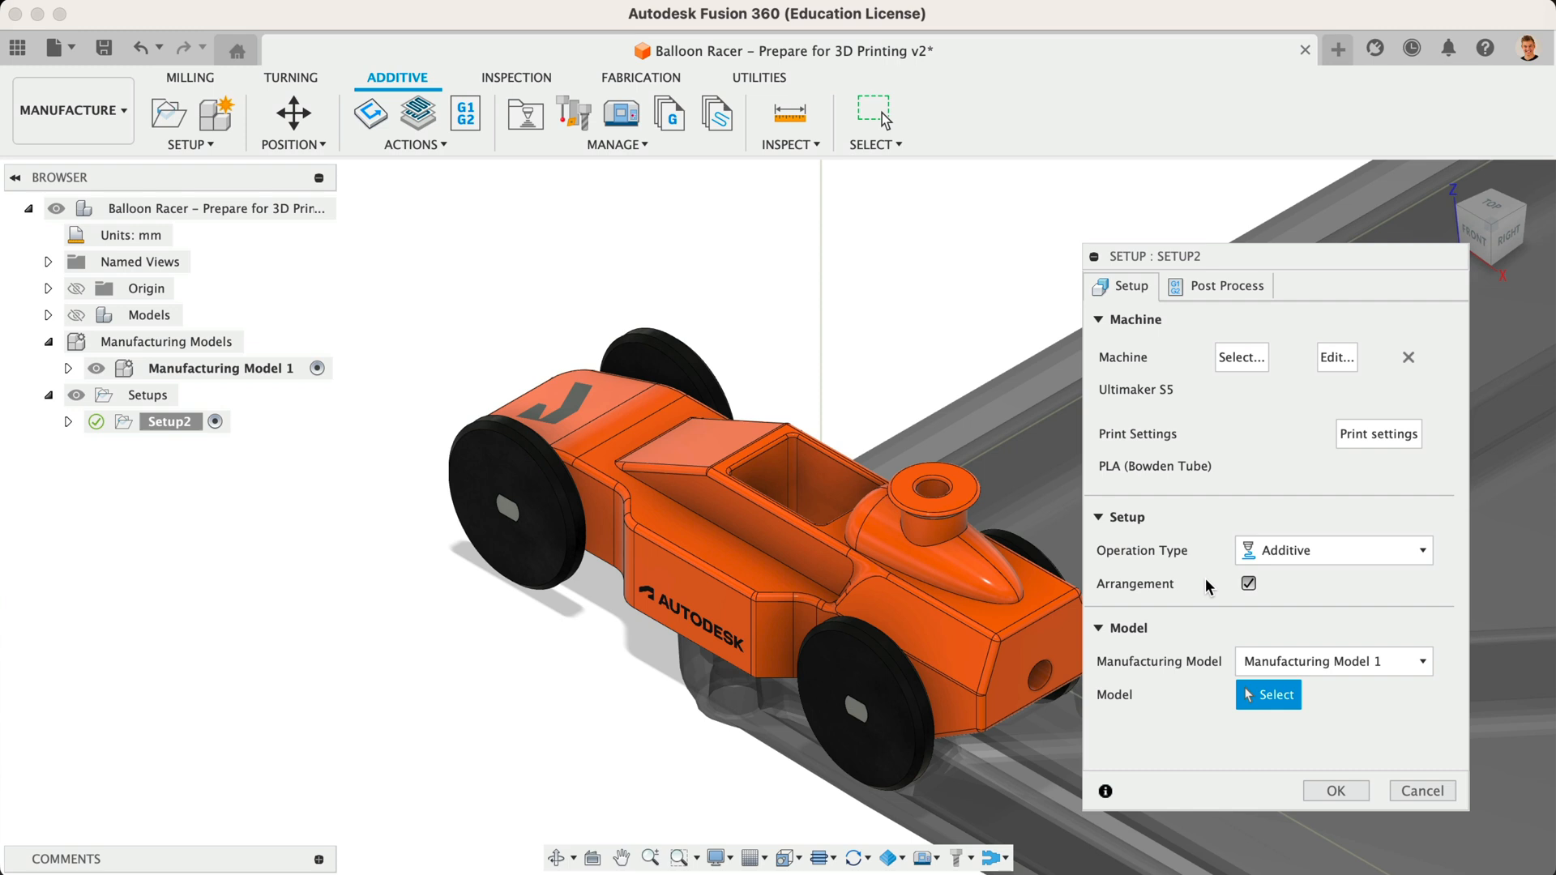
{"action": "mouse_move", "coordinate": [1097, 640]}
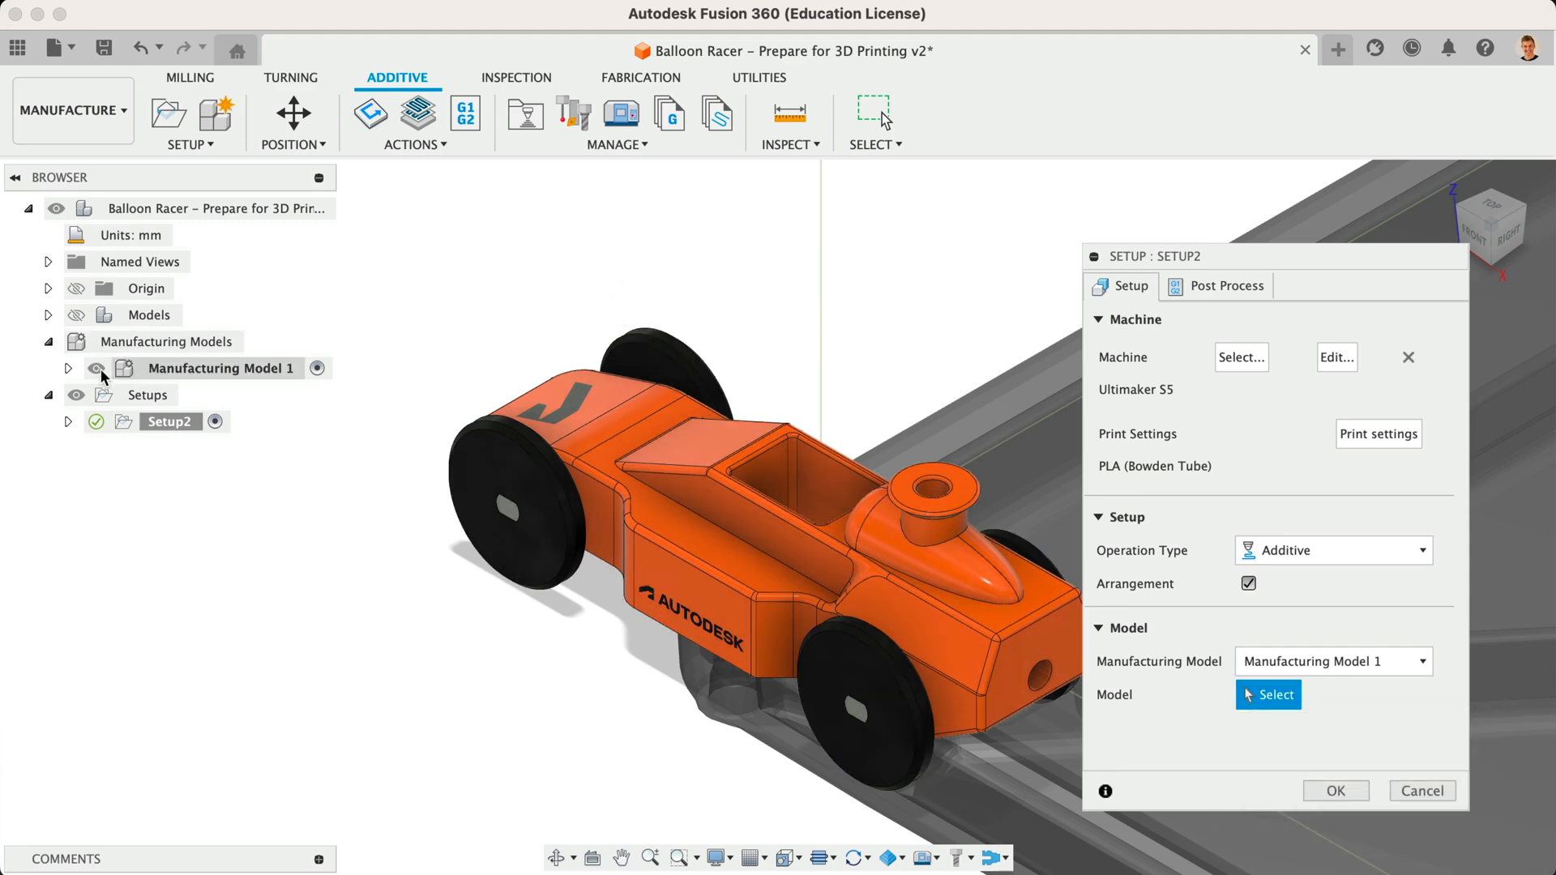
{"action": "left_click", "coordinate": [68, 368]}
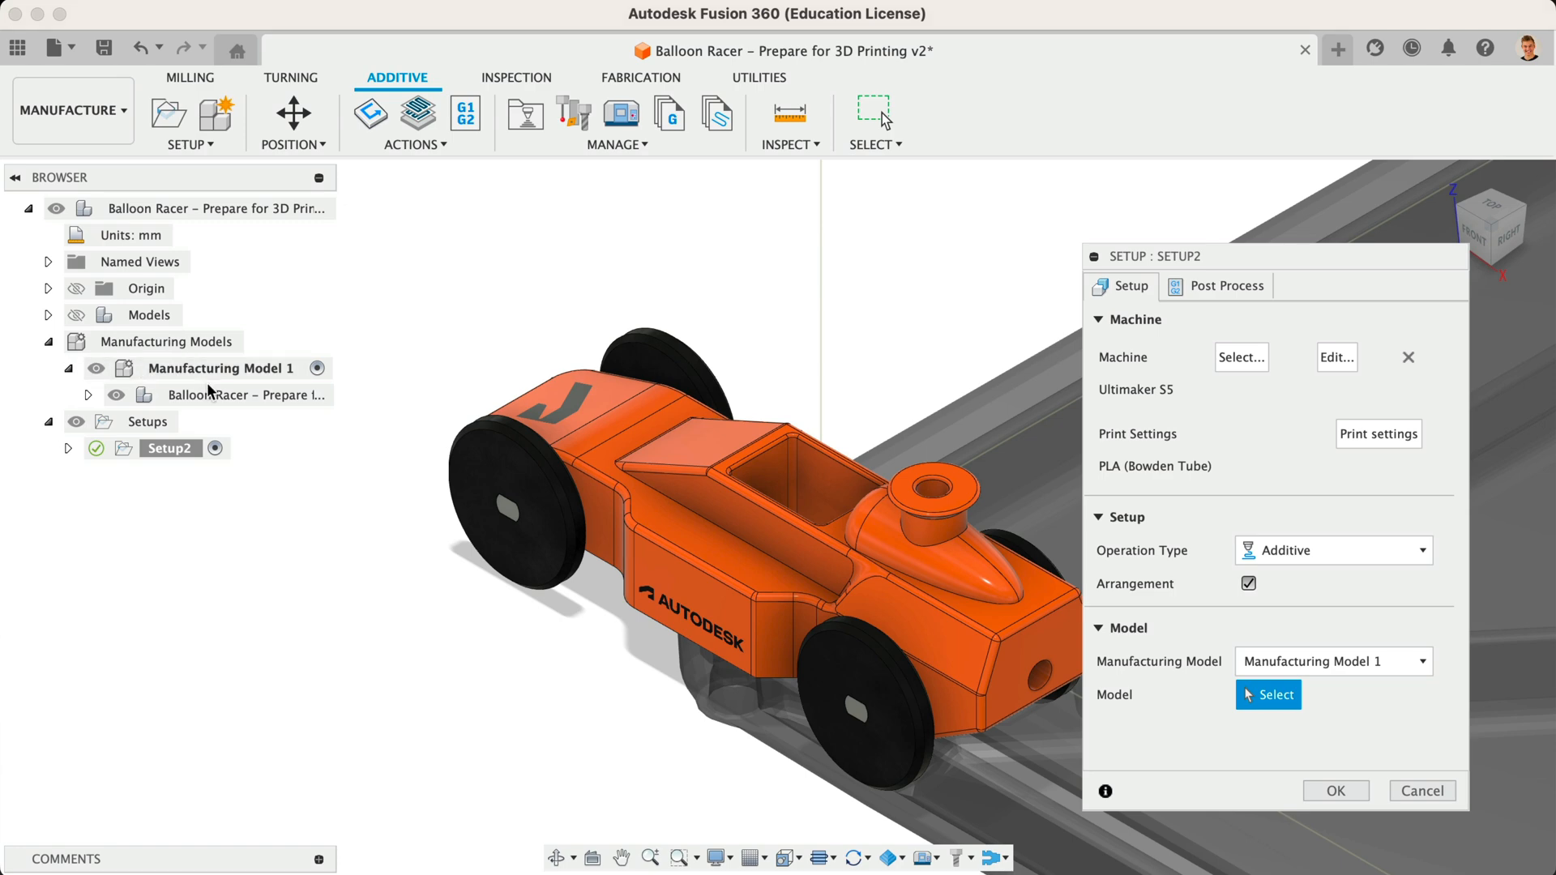
{"action": "left_click", "coordinate": [222, 398]}
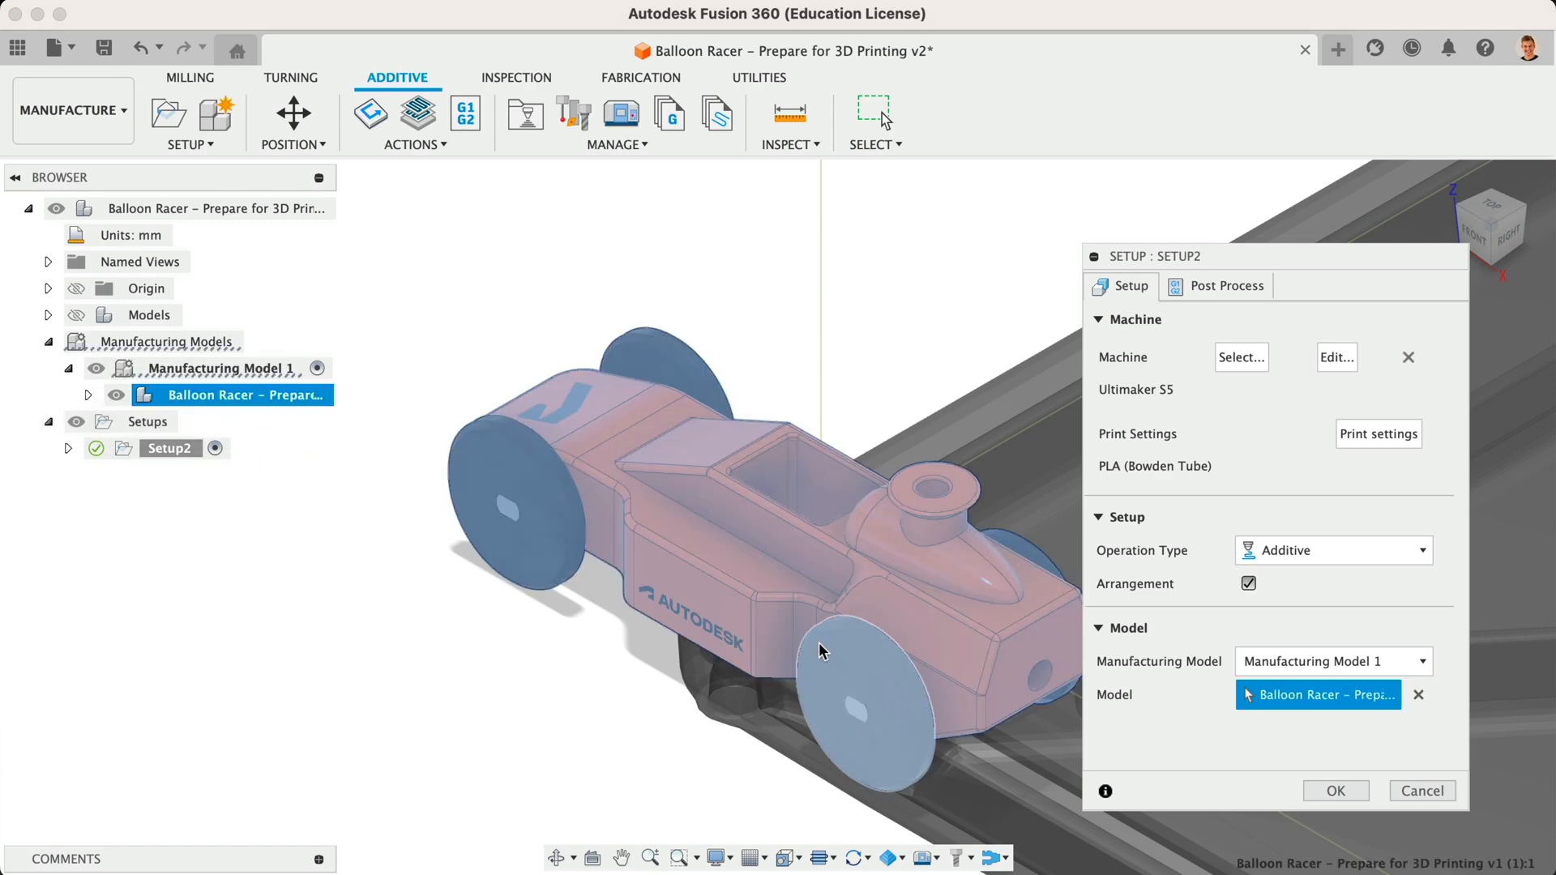
{"action": "left_click", "coordinate": [1329, 790]}
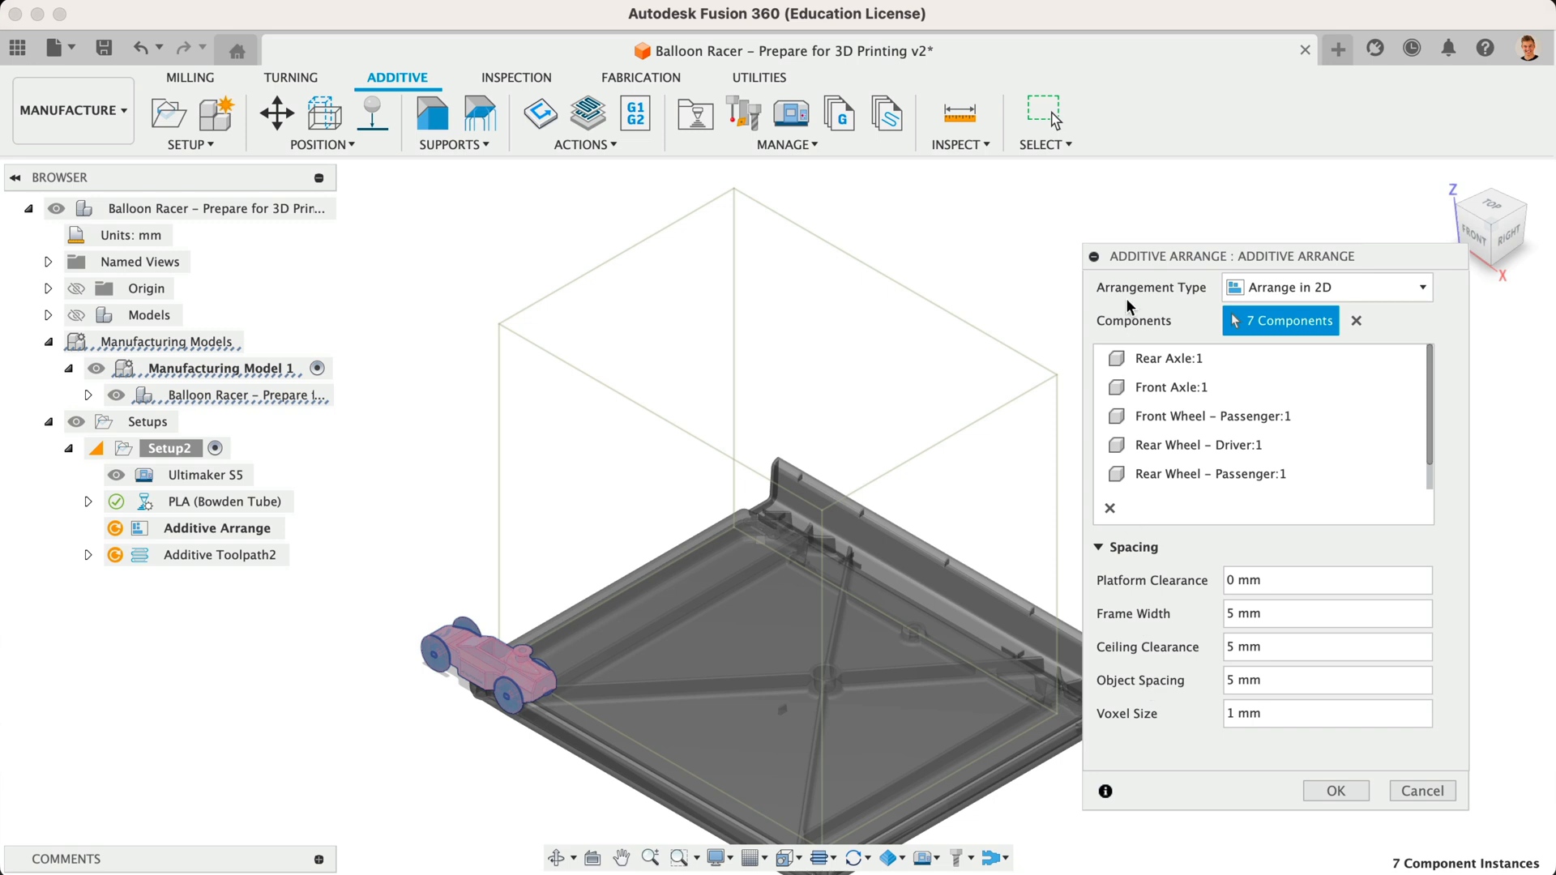
Arrange the car's components on the build plate with the Arrange in 2D type and inspect their placement.
{"action": "left_click", "coordinate": [1264, 290]}
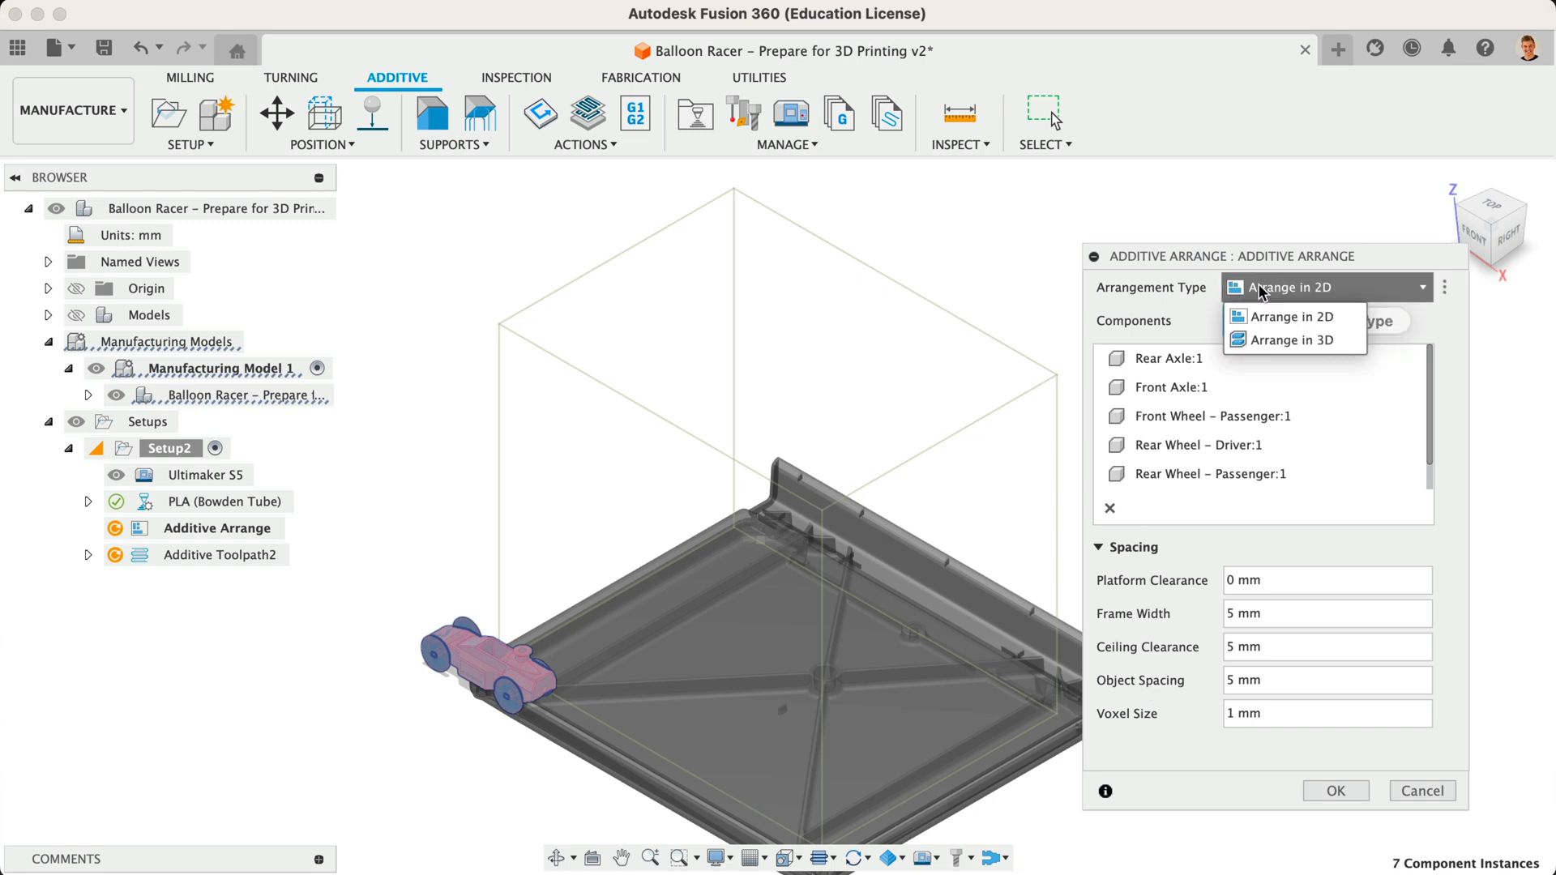
{"action": "left_click", "coordinate": [1345, 318]}
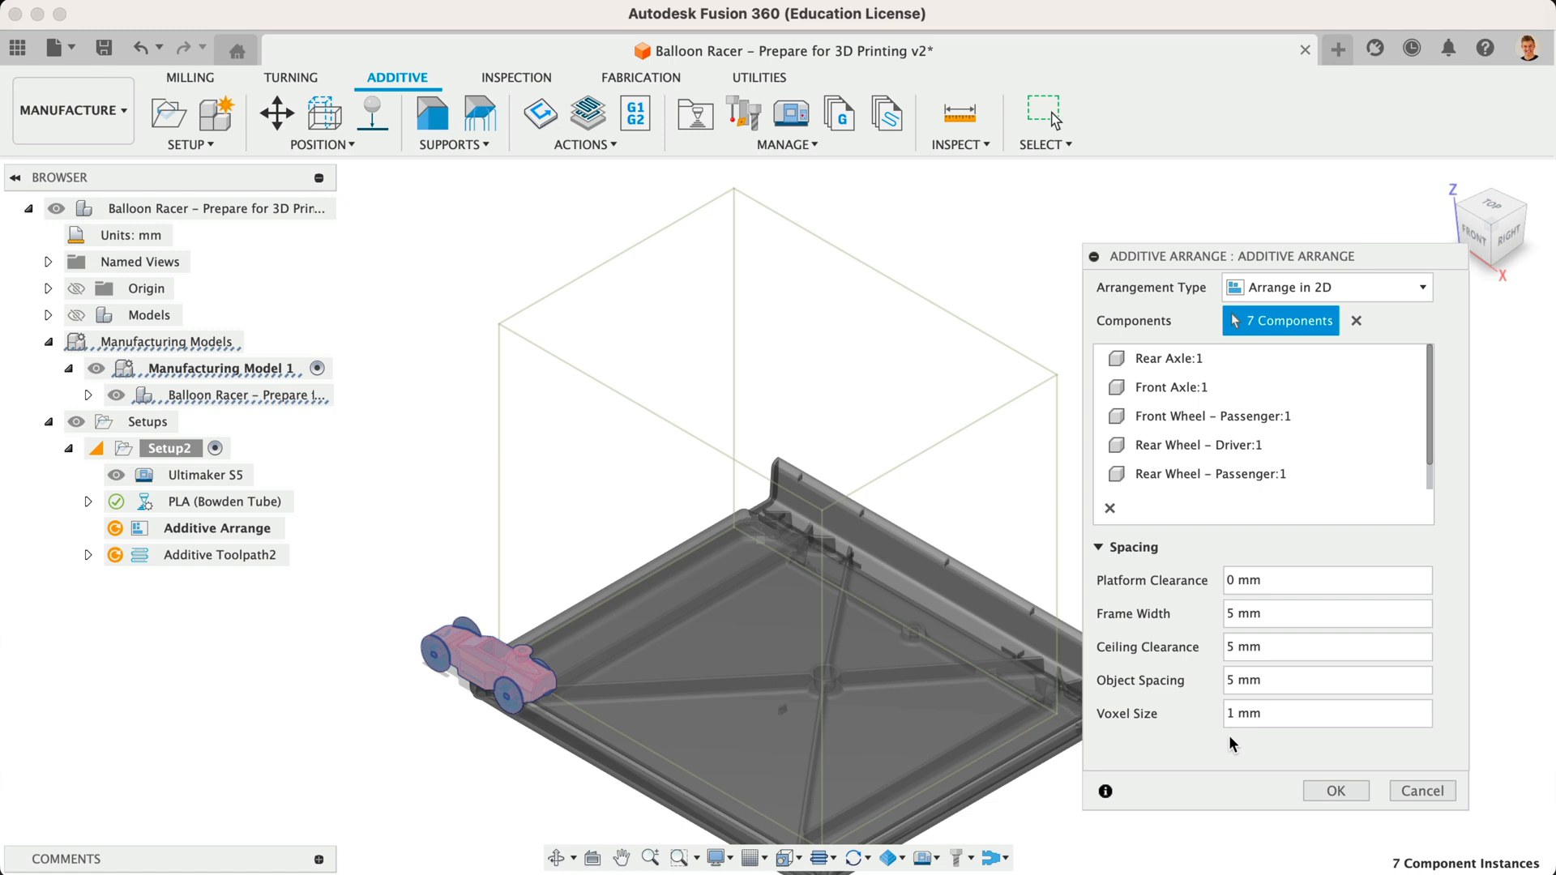
{"action": "left_click", "coordinate": [1329, 790]}
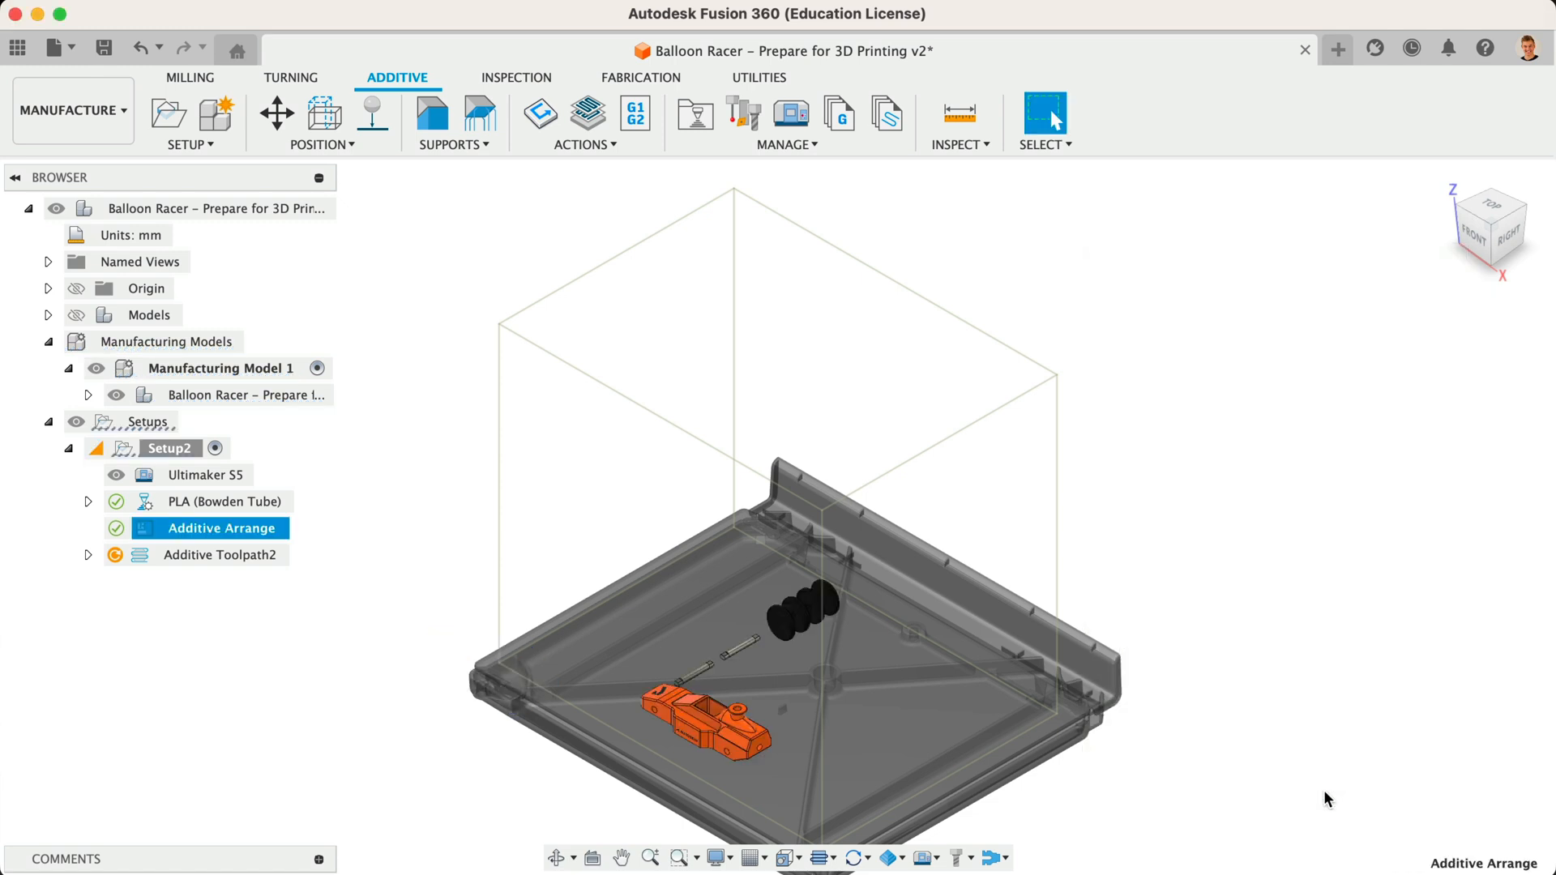
{"action": "scroll", "coordinate": [677, 571], "scroll_direction": "up", "scroll_amount": 1}
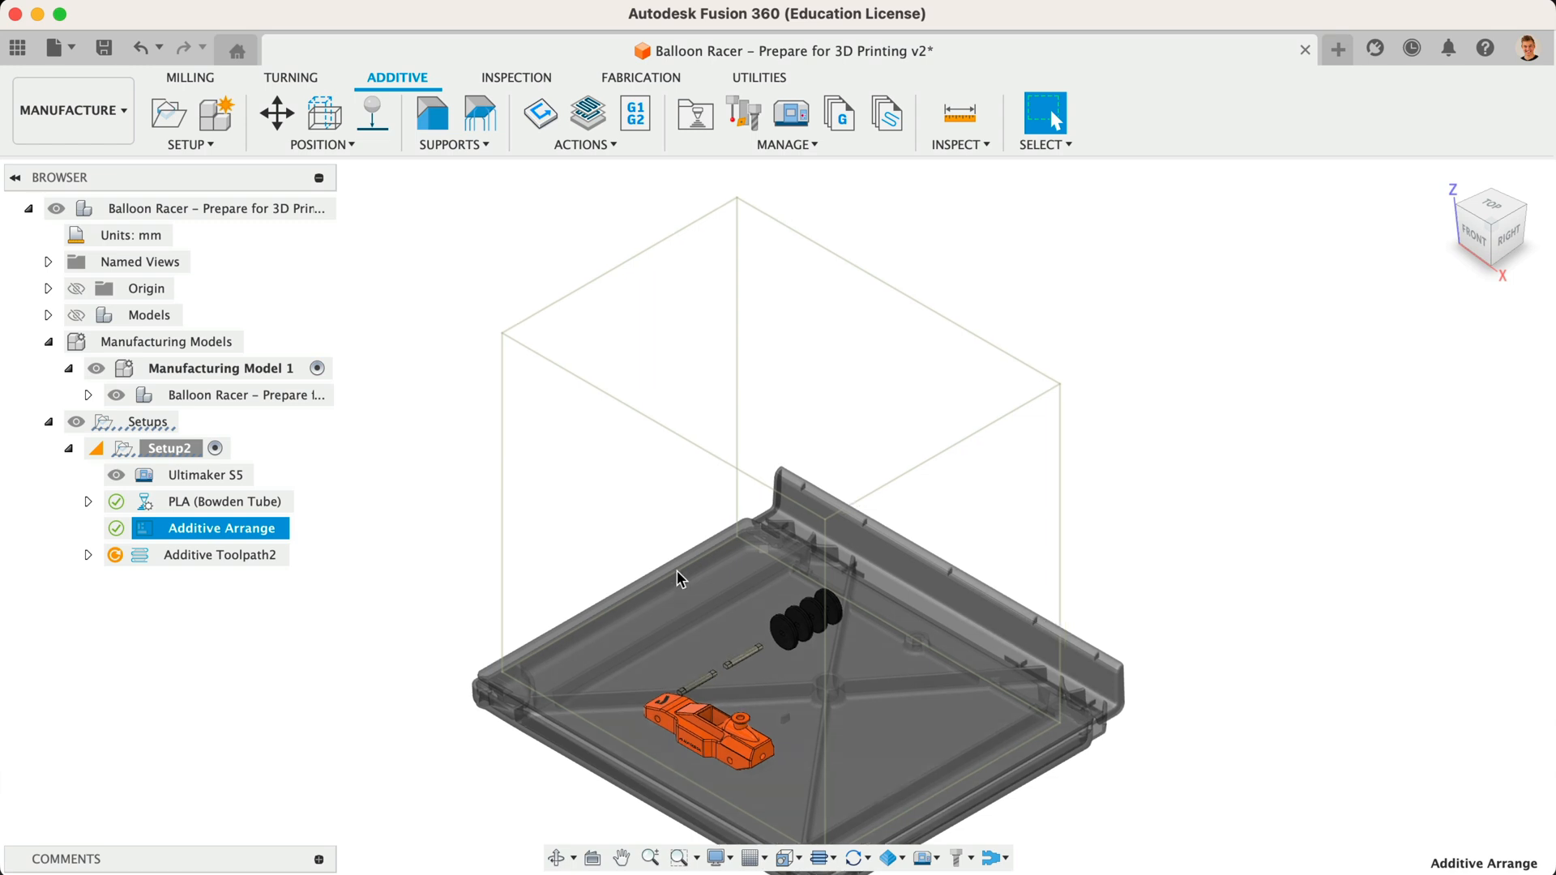
{"action": "scroll", "coordinate": [678, 571], "scroll_direction": "down", "scroll_amount": 3}
{"action": "scroll", "coordinate": [677, 570], "scroll_direction": "down", "scroll_amount": 4}
{"action": "scroll", "coordinate": [704, 546], "scroll_direction": "up", "scroll_amount": 4}
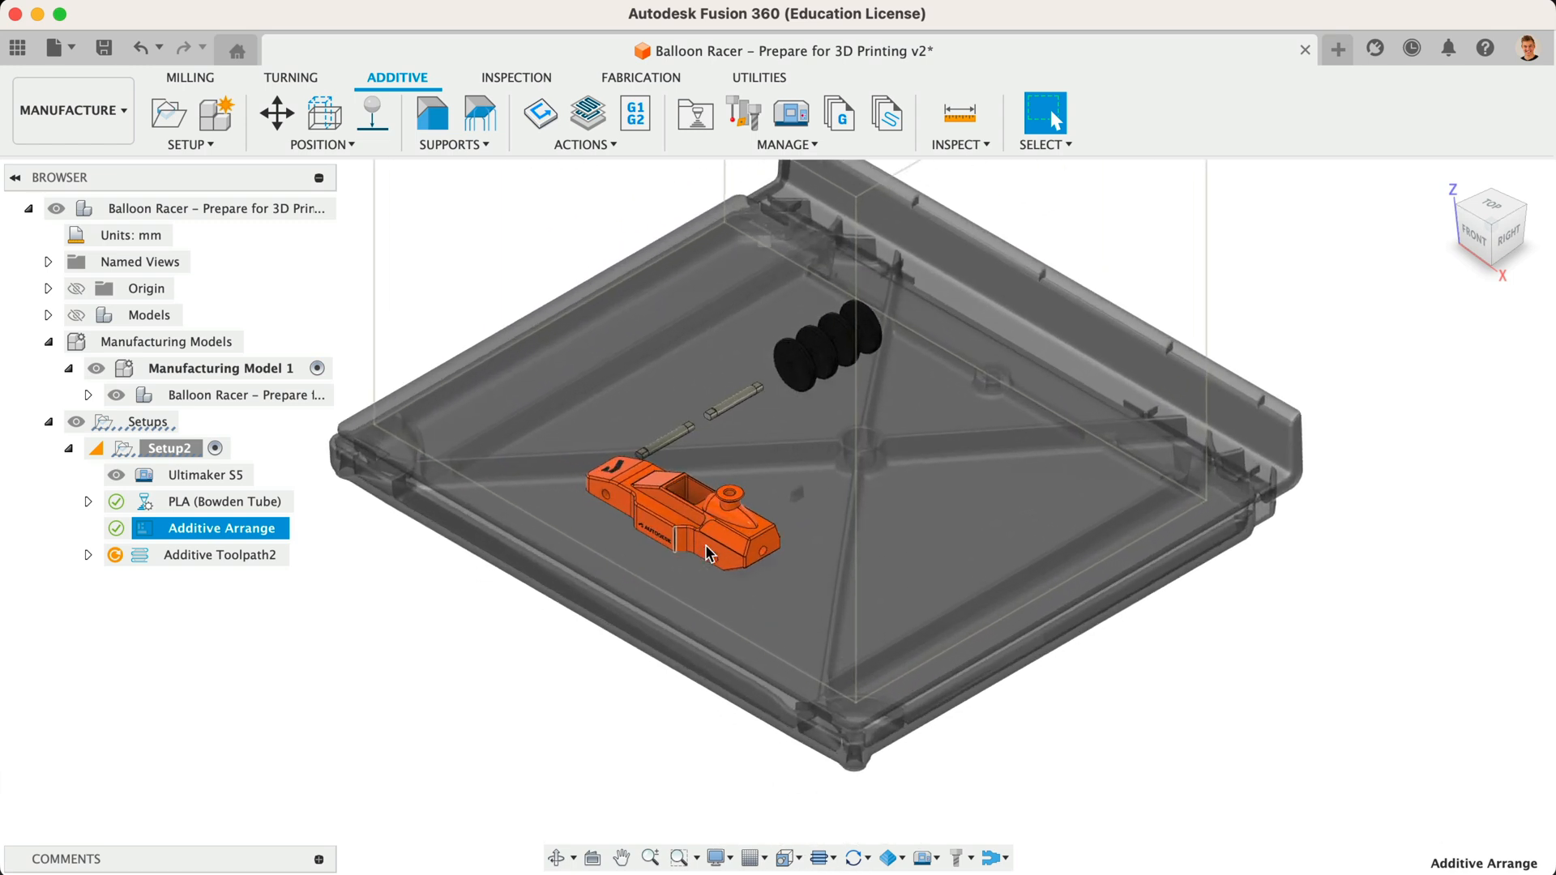
{"action": "scroll", "coordinate": [633, 489], "scroll_direction": "up", "scroll_amount": 3}
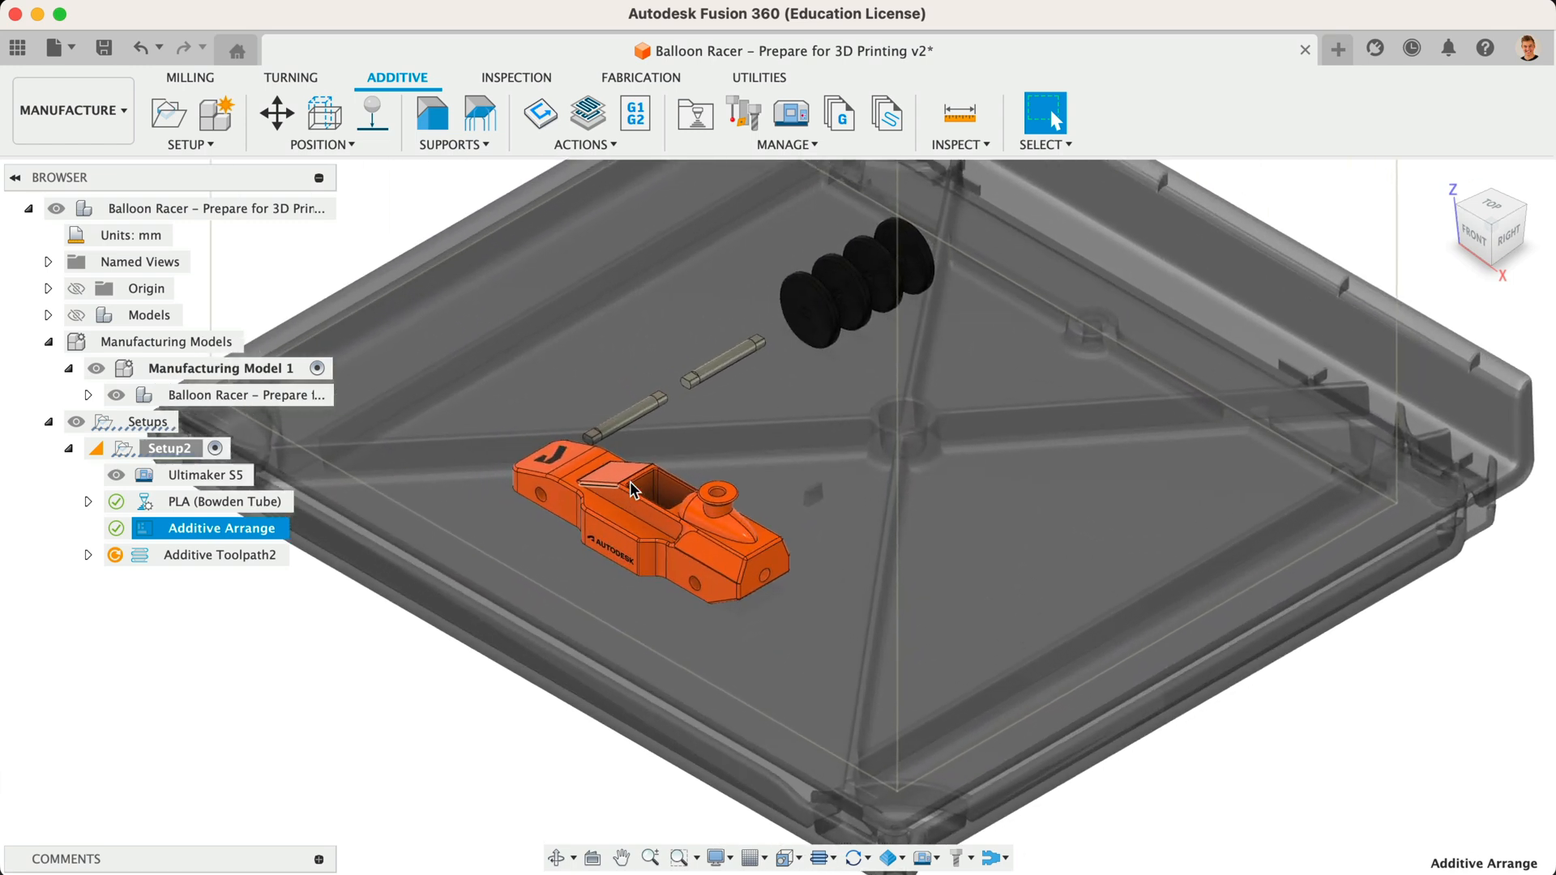
{"action": "scroll", "coordinate": [567, 354], "scroll_direction": "up", "scroll_amount": 1}
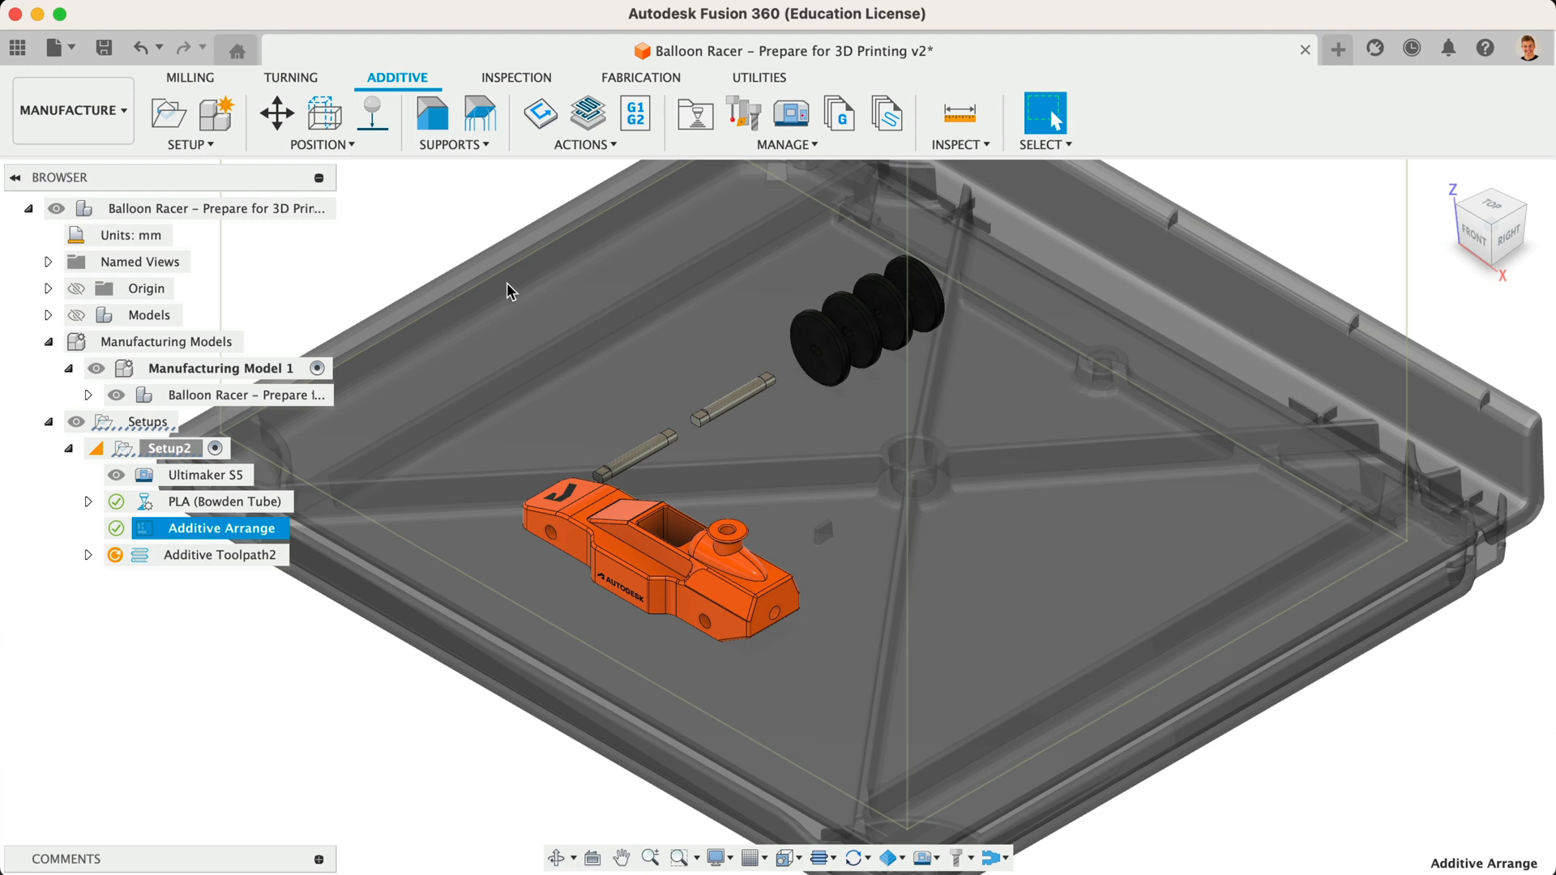
Move the two middle wheels out of the wheel row on the build plate and spread them apart from the others.
{"action": "left_click", "coordinate": [277, 115]}
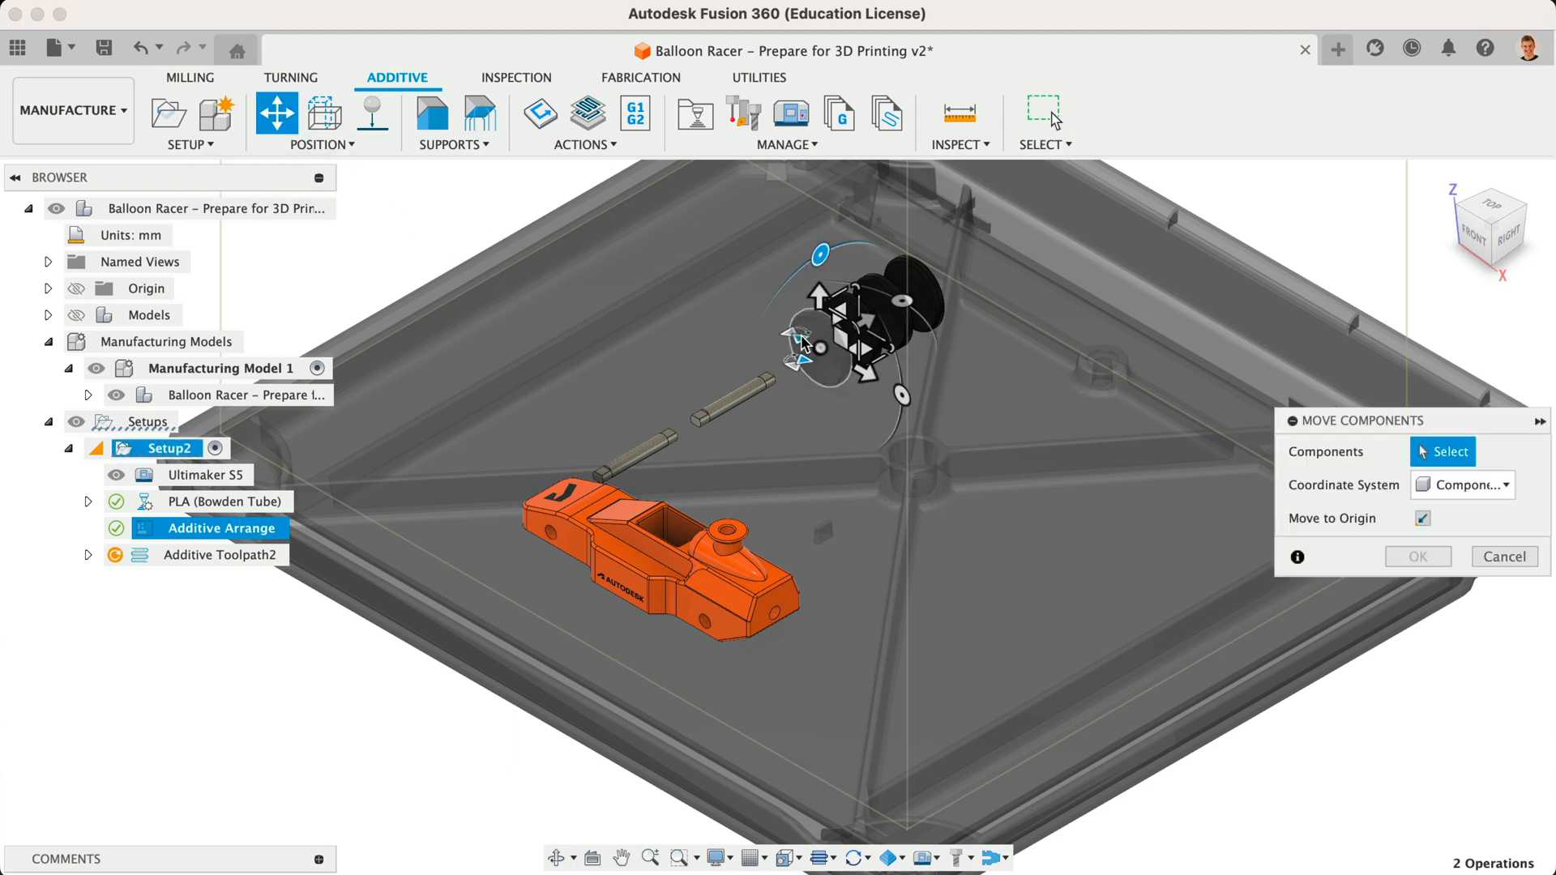
{"action": "left_click", "coordinate": [864, 328]}
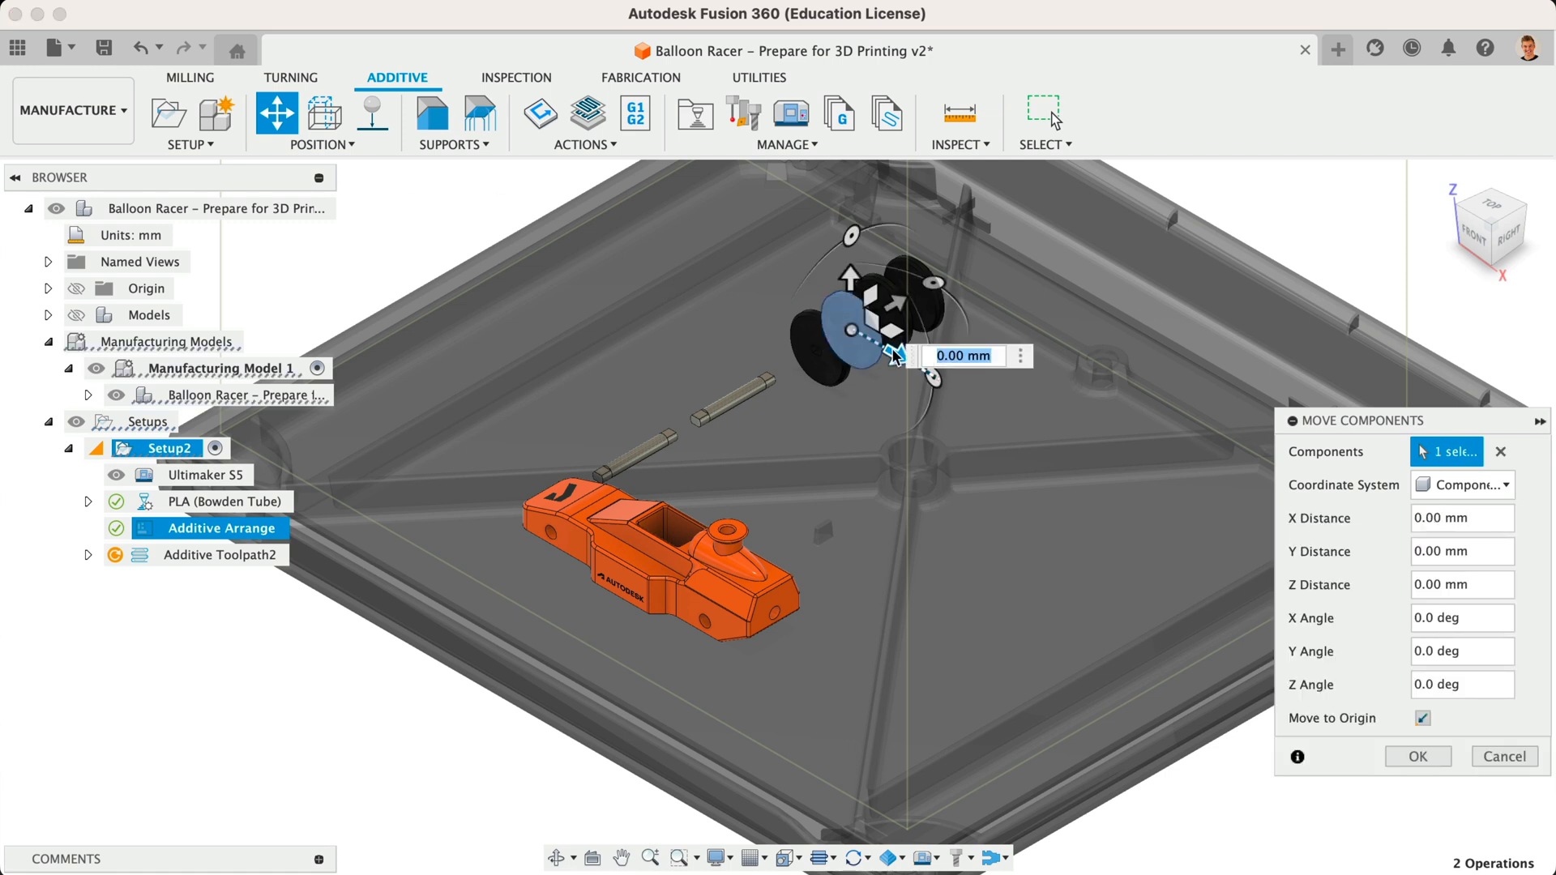
{"action": "left_click_drag", "start_coordinate": [896, 348], "coordinate": [953, 370]}
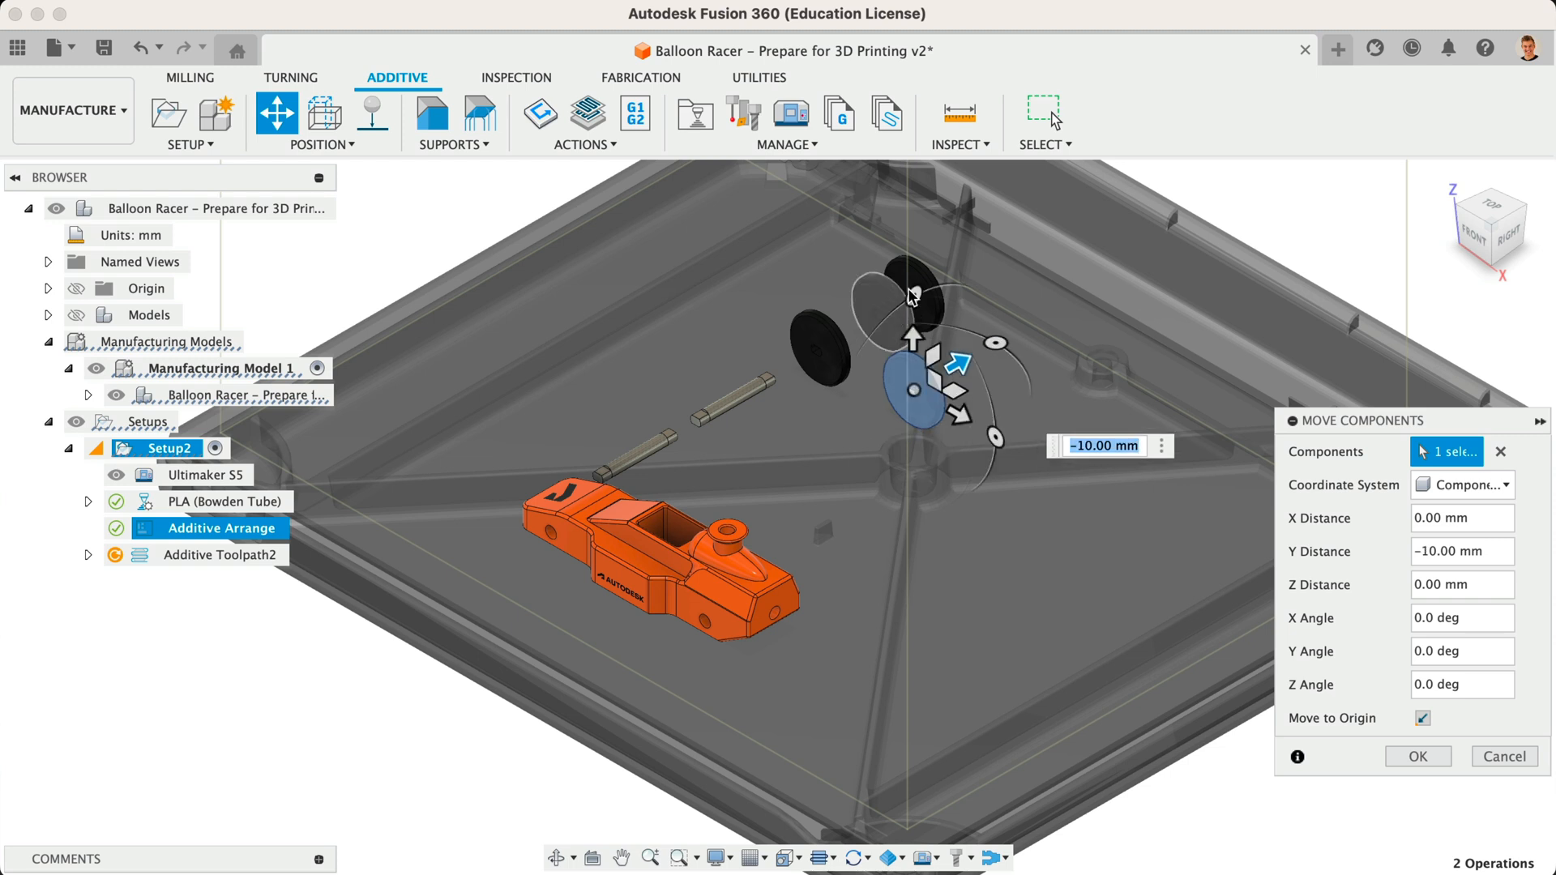
{"action": "left_click", "coordinate": [890, 295]}
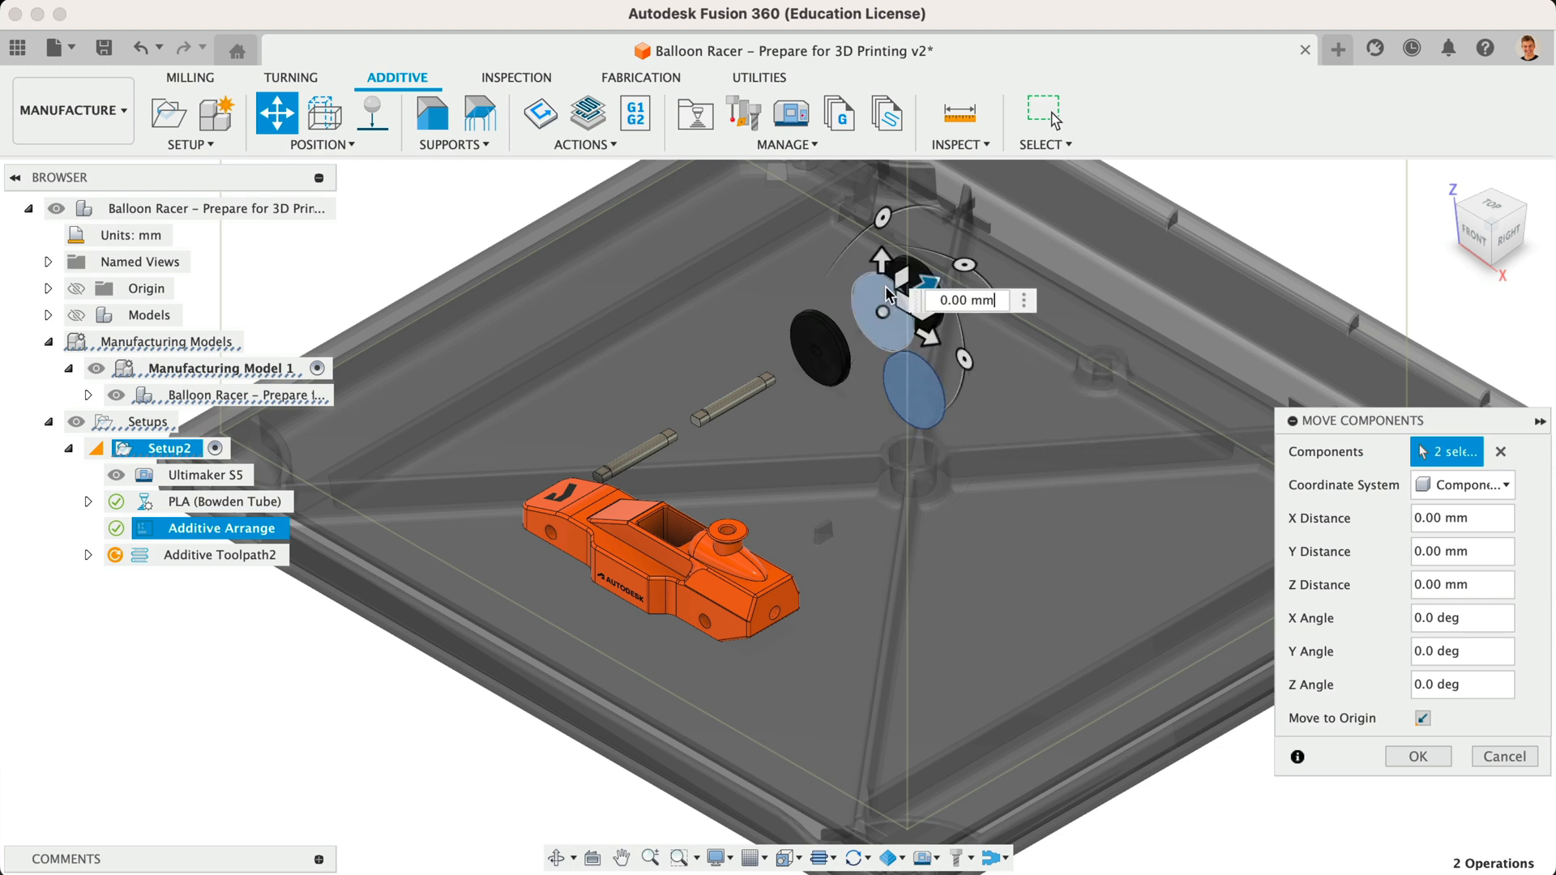
{"action": "left_click_drag", "start_coordinate": [909, 309], "coordinate": [790, 453]}
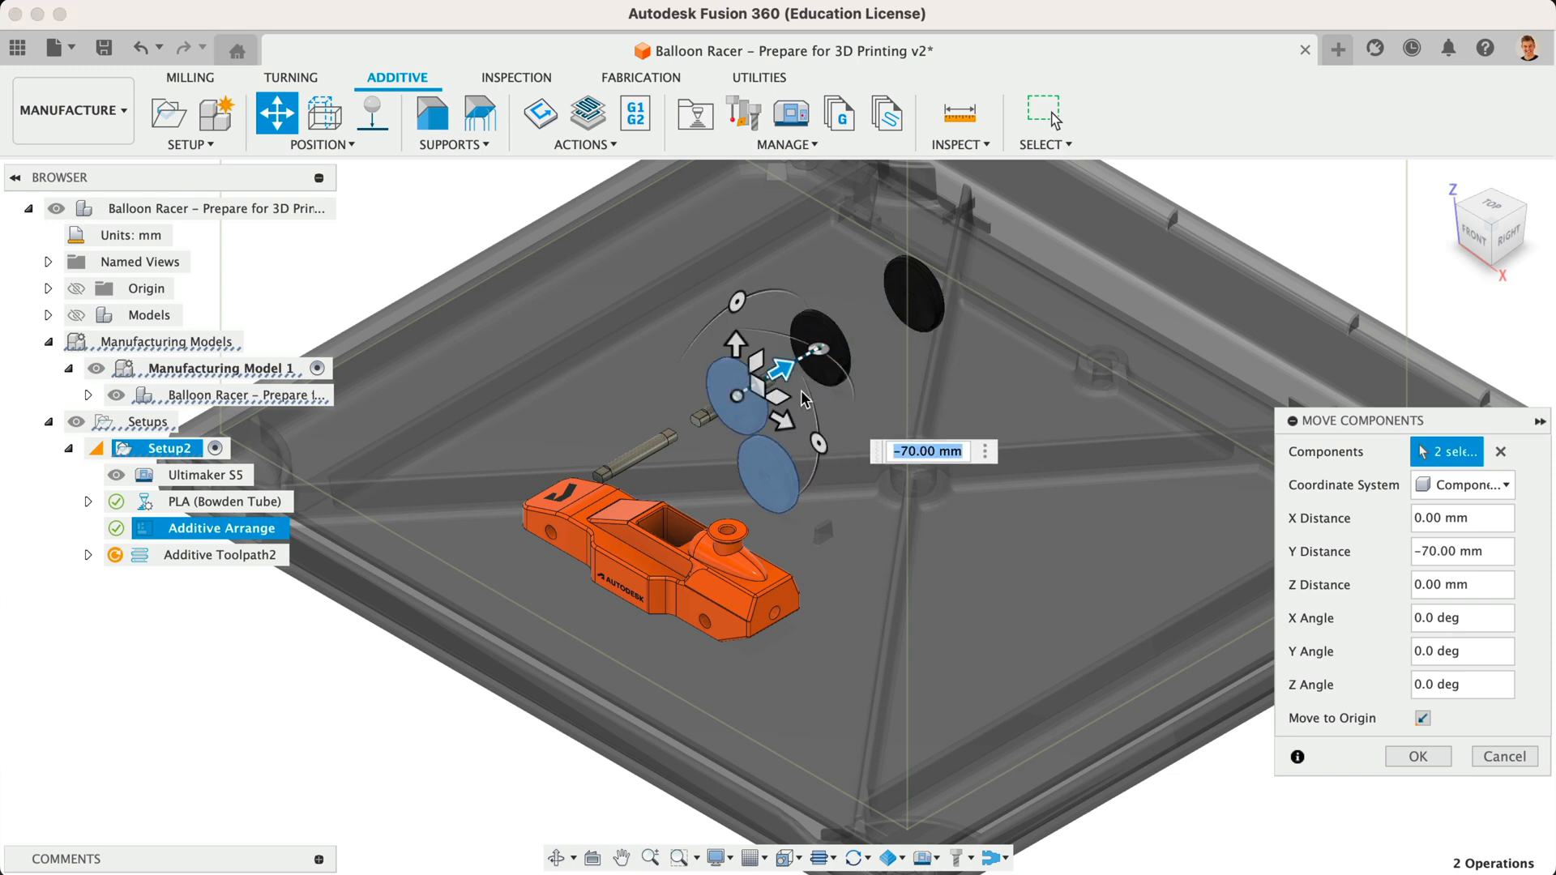
{"action": "left_click", "coordinate": [745, 408]}
{"action": "left_click_drag", "start_coordinate": [784, 372], "coordinate": [835, 368]}
Rotate all four wheels together 90 degrees about the X axis so they lie flat.
{"action": "left_click", "coordinate": [919, 330]}
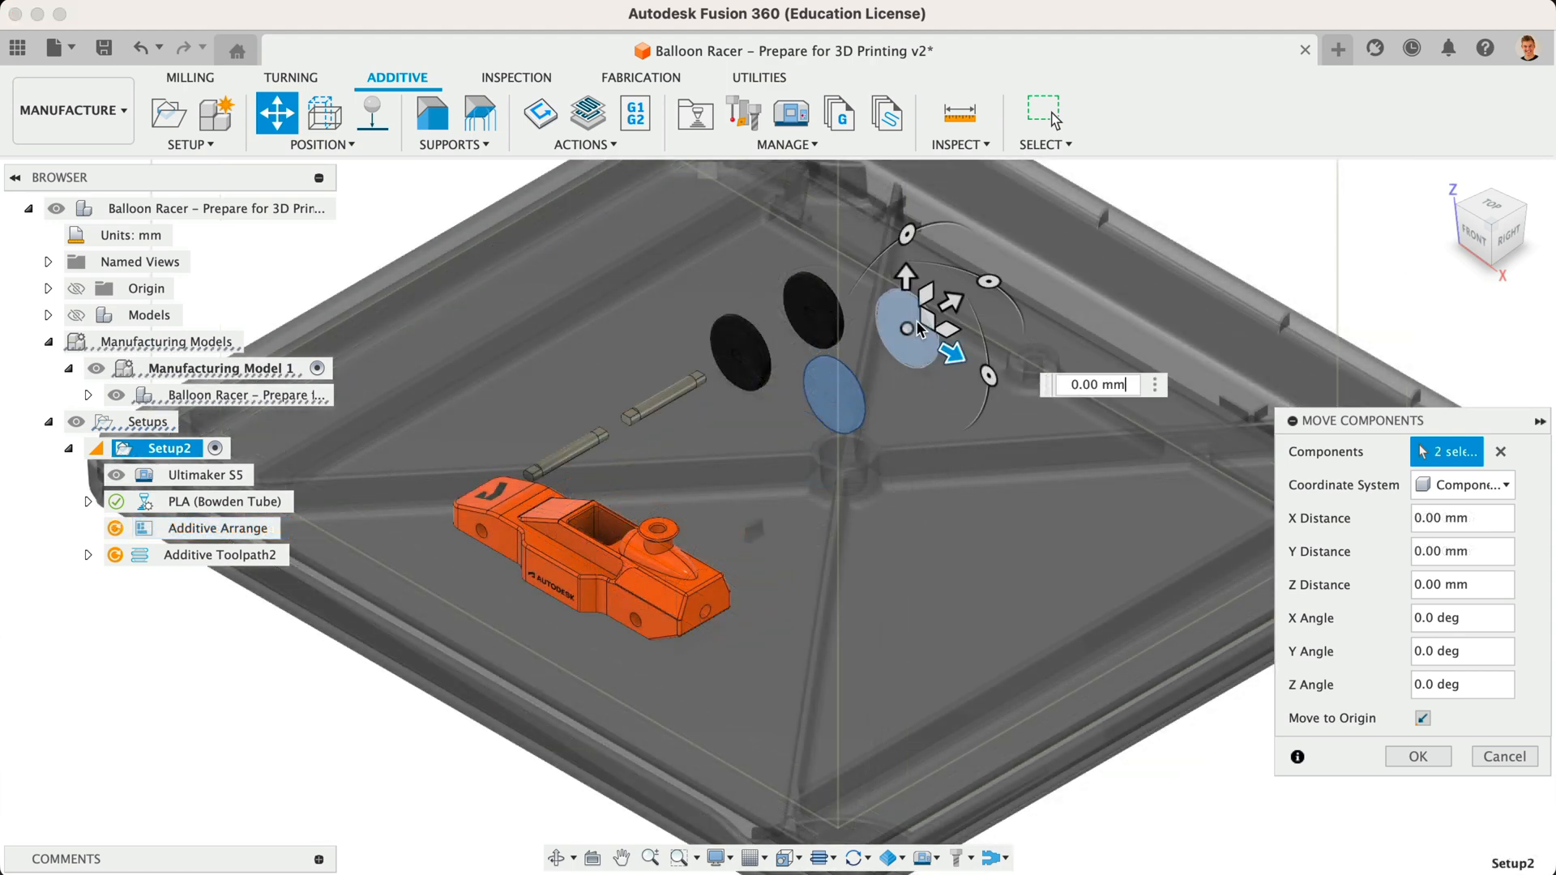
{"action": "left_click", "coordinate": [810, 306]}
{"action": "left_click", "coordinate": [724, 362]}
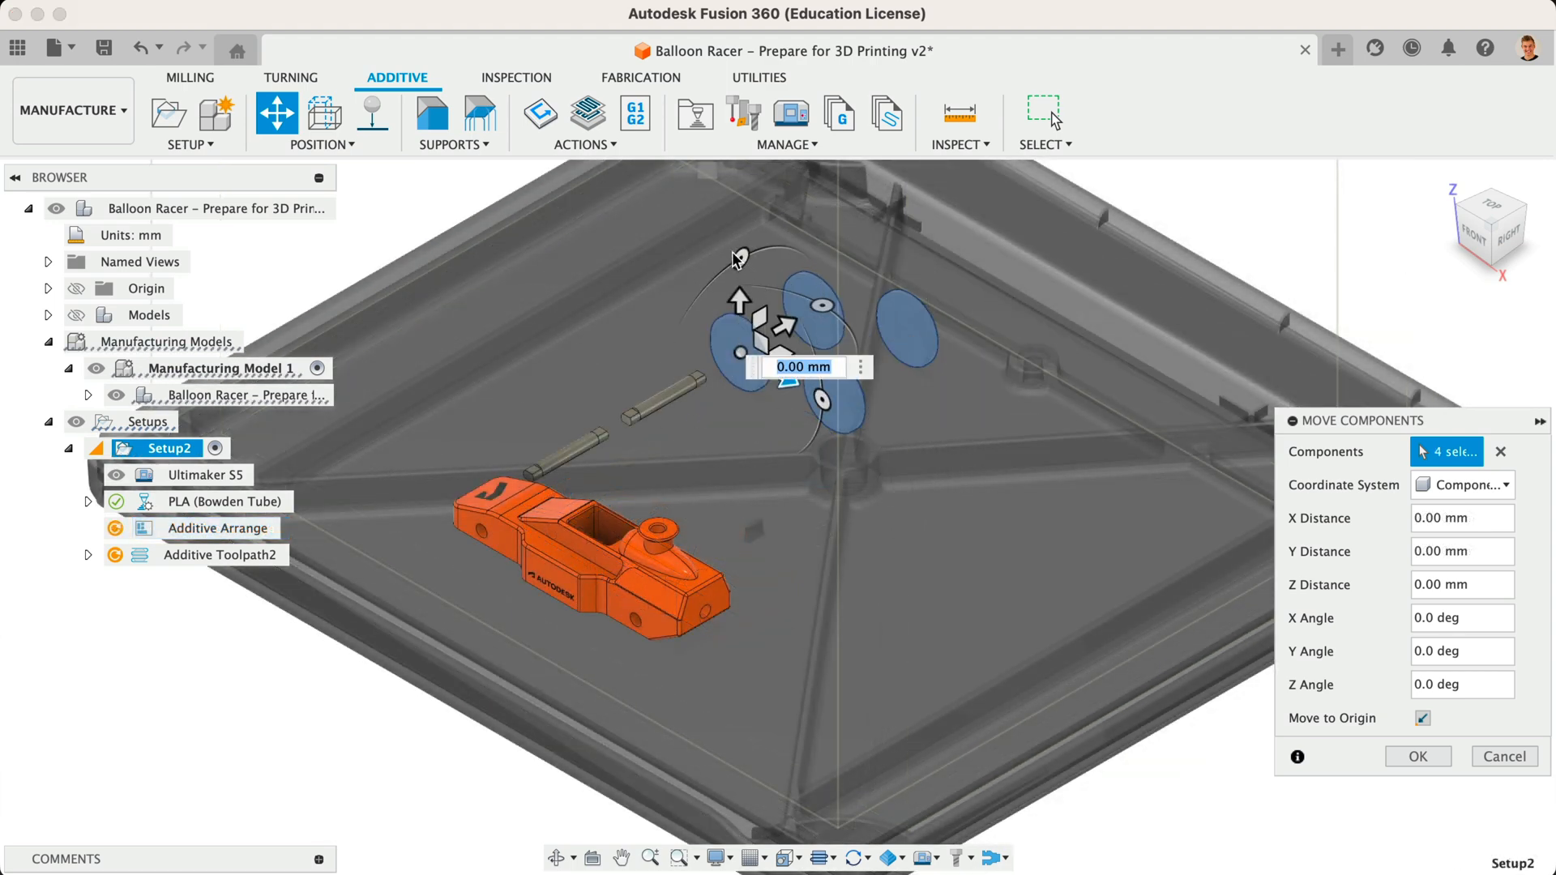
{"action": "left_click_drag", "start_coordinate": [741, 258], "coordinate": [655, 405]}
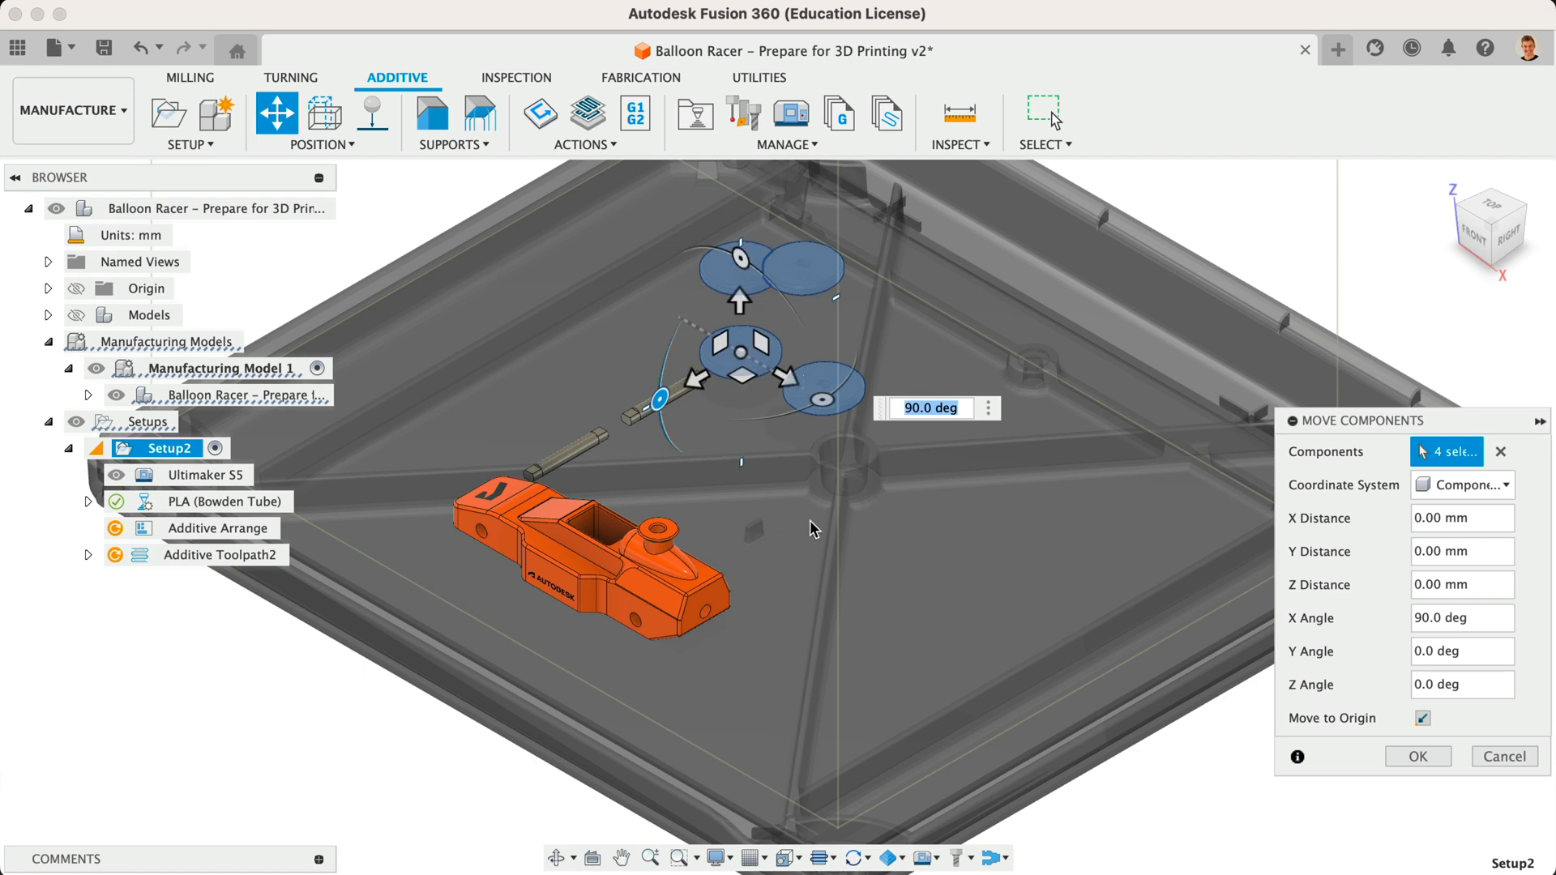
{"action": "key", "text": "Return"}
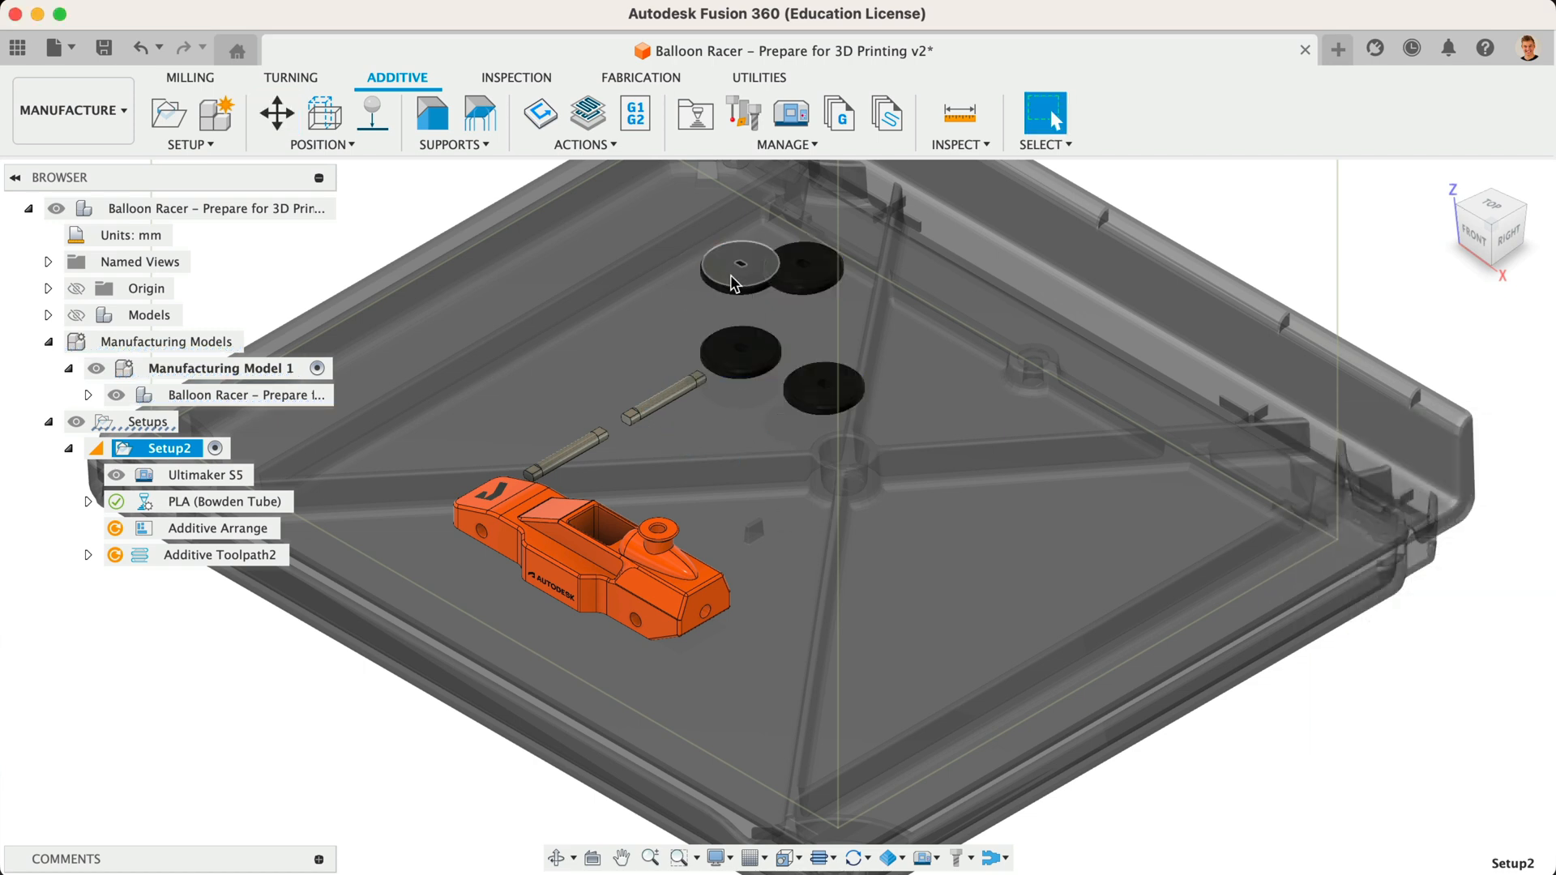
Move the two wheels farthest from the car body 50 mm along their component Z direction.
{"action": "left_click", "coordinate": [276, 113]}
{"action": "left_click", "coordinate": [784, 290]}
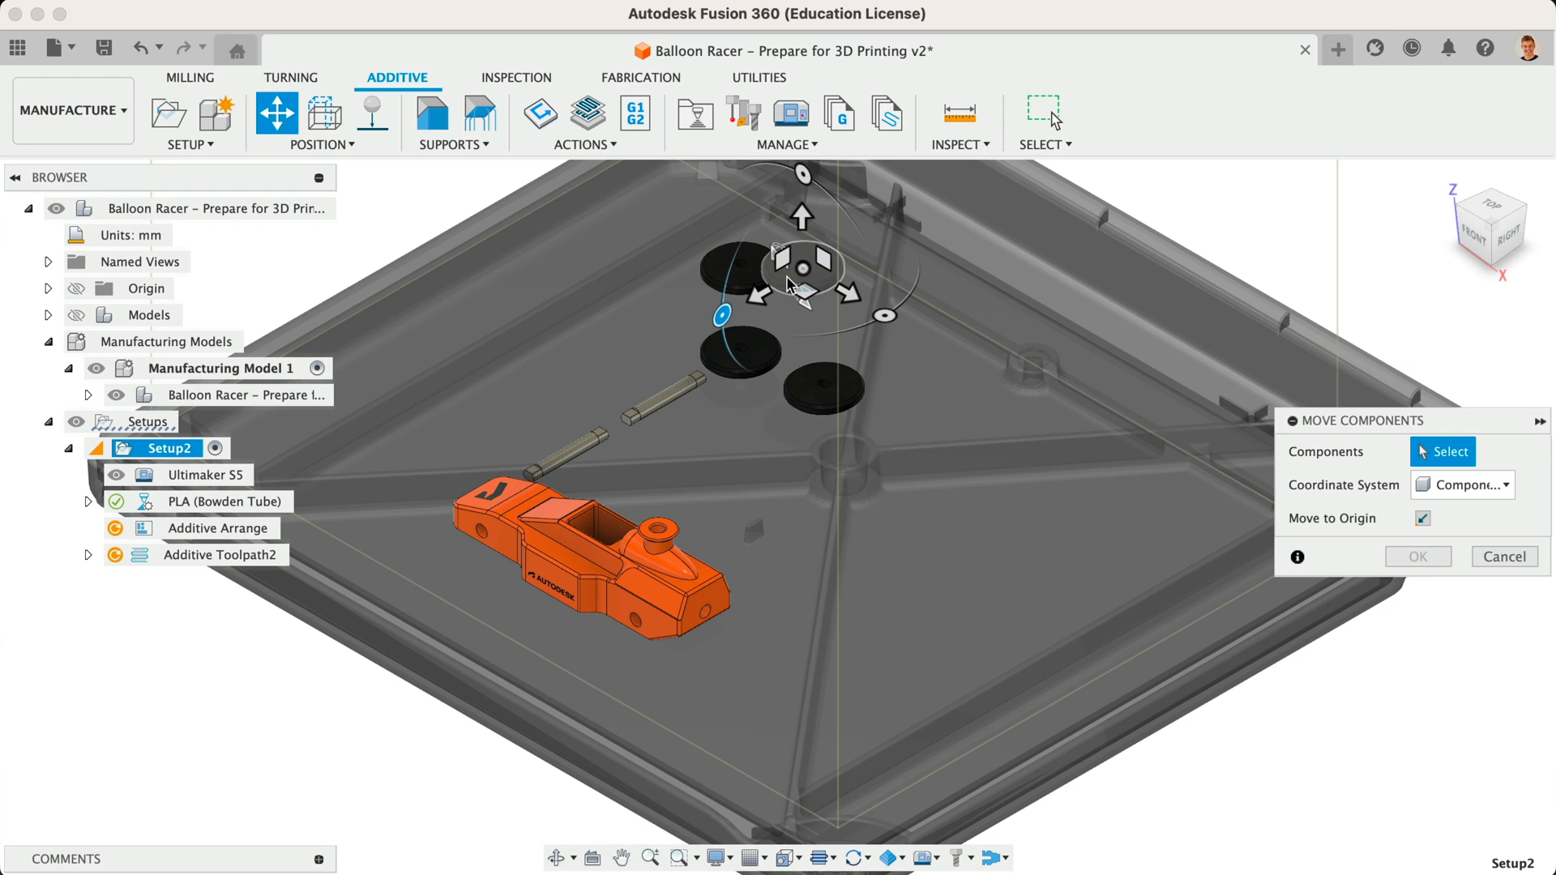
{"action": "left_click", "coordinate": [724, 267]}
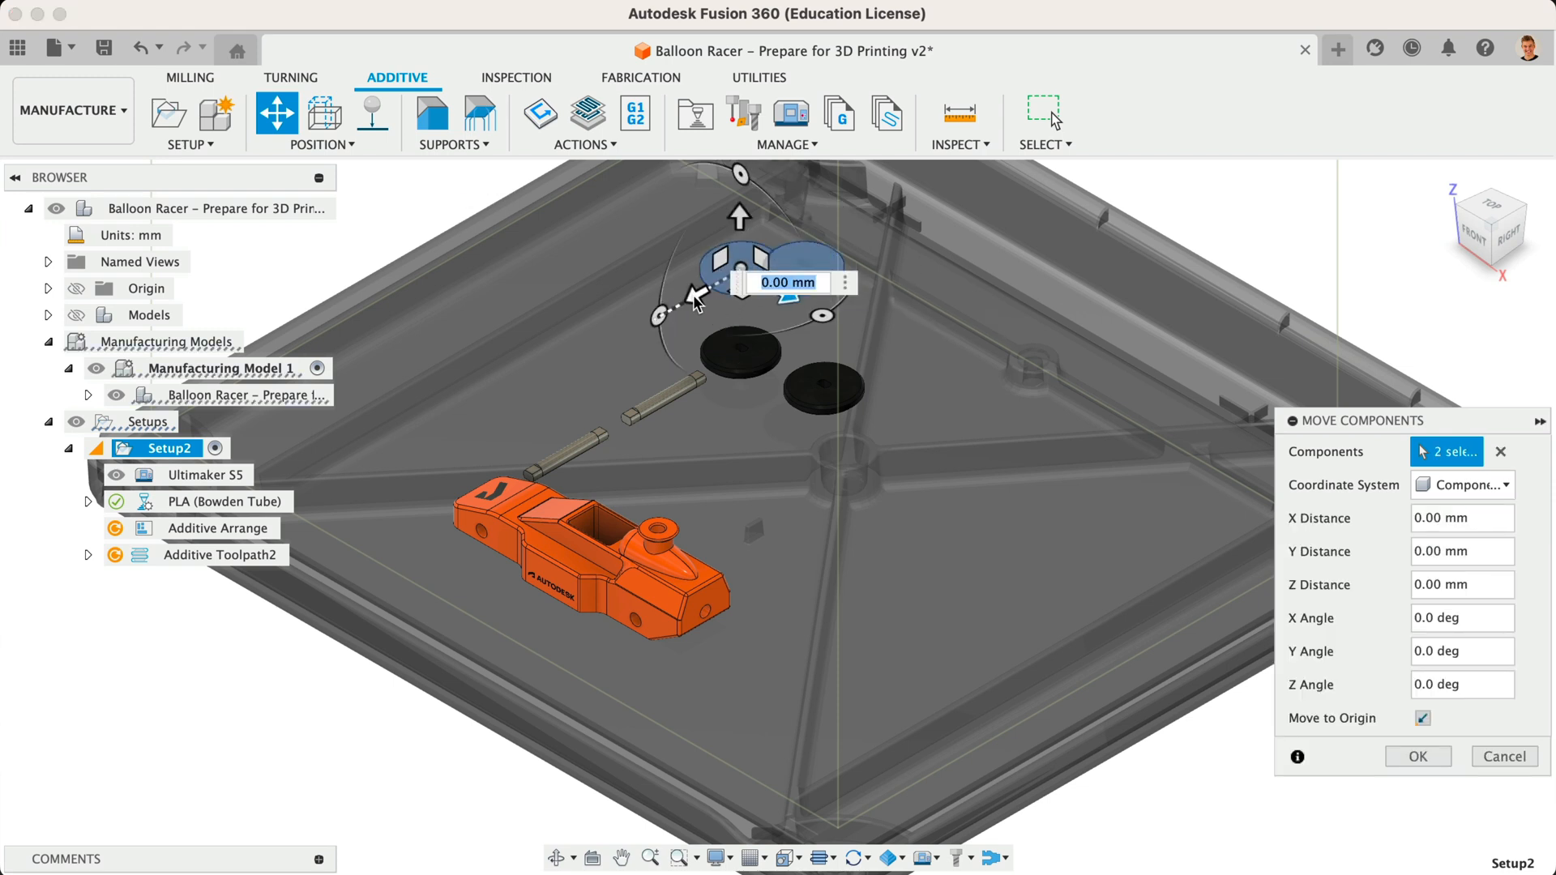
{"action": "left_click_drag", "start_coordinate": [687, 307], "coordinate": [609, 376]}
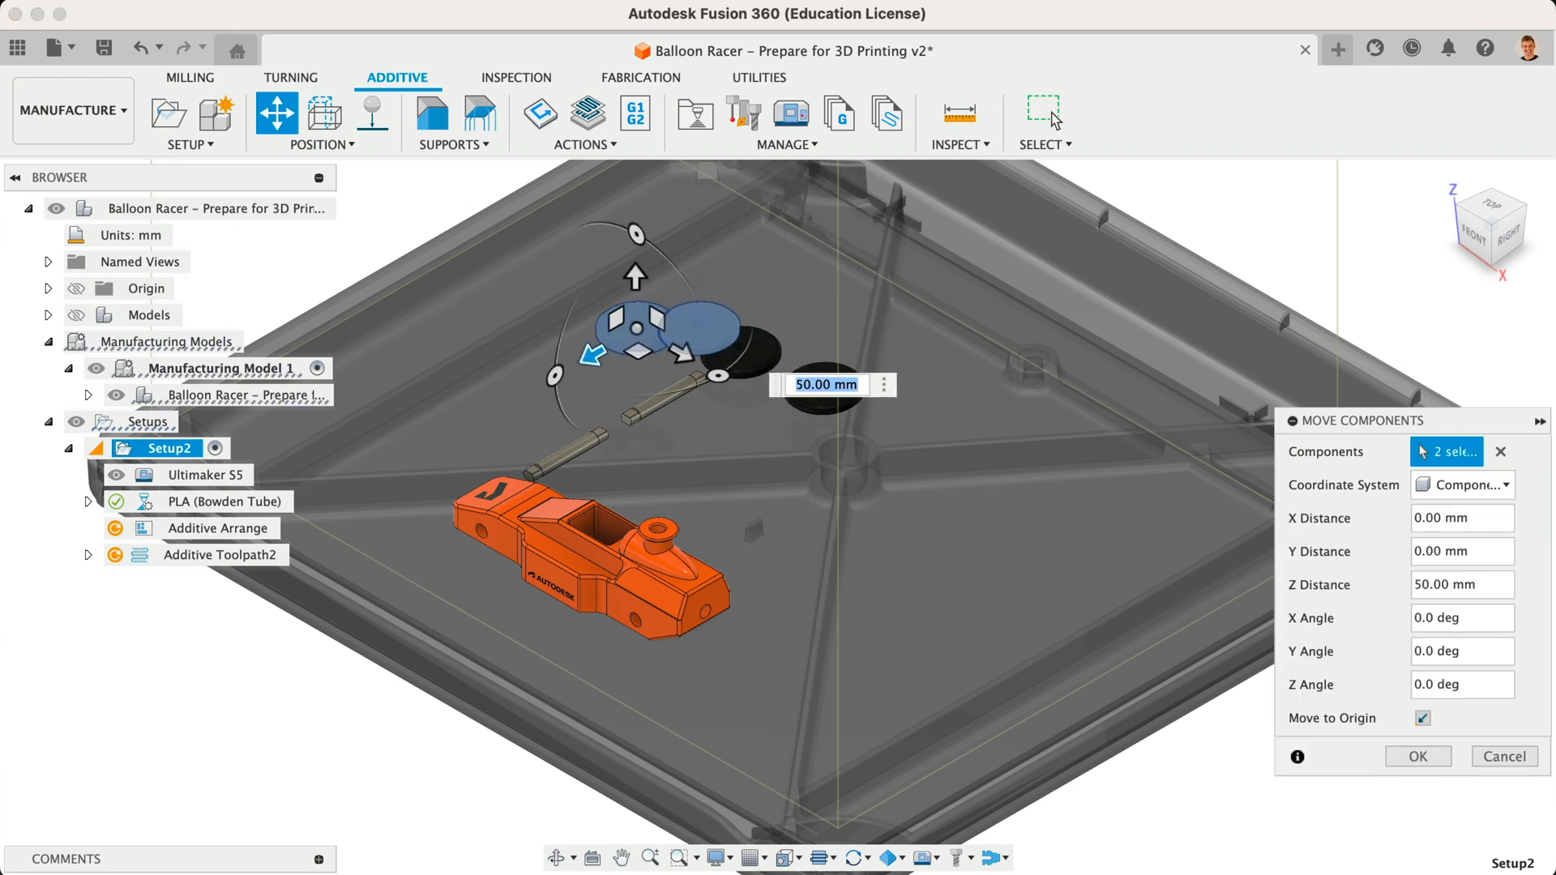
{"action": "key", "text": "Return"}
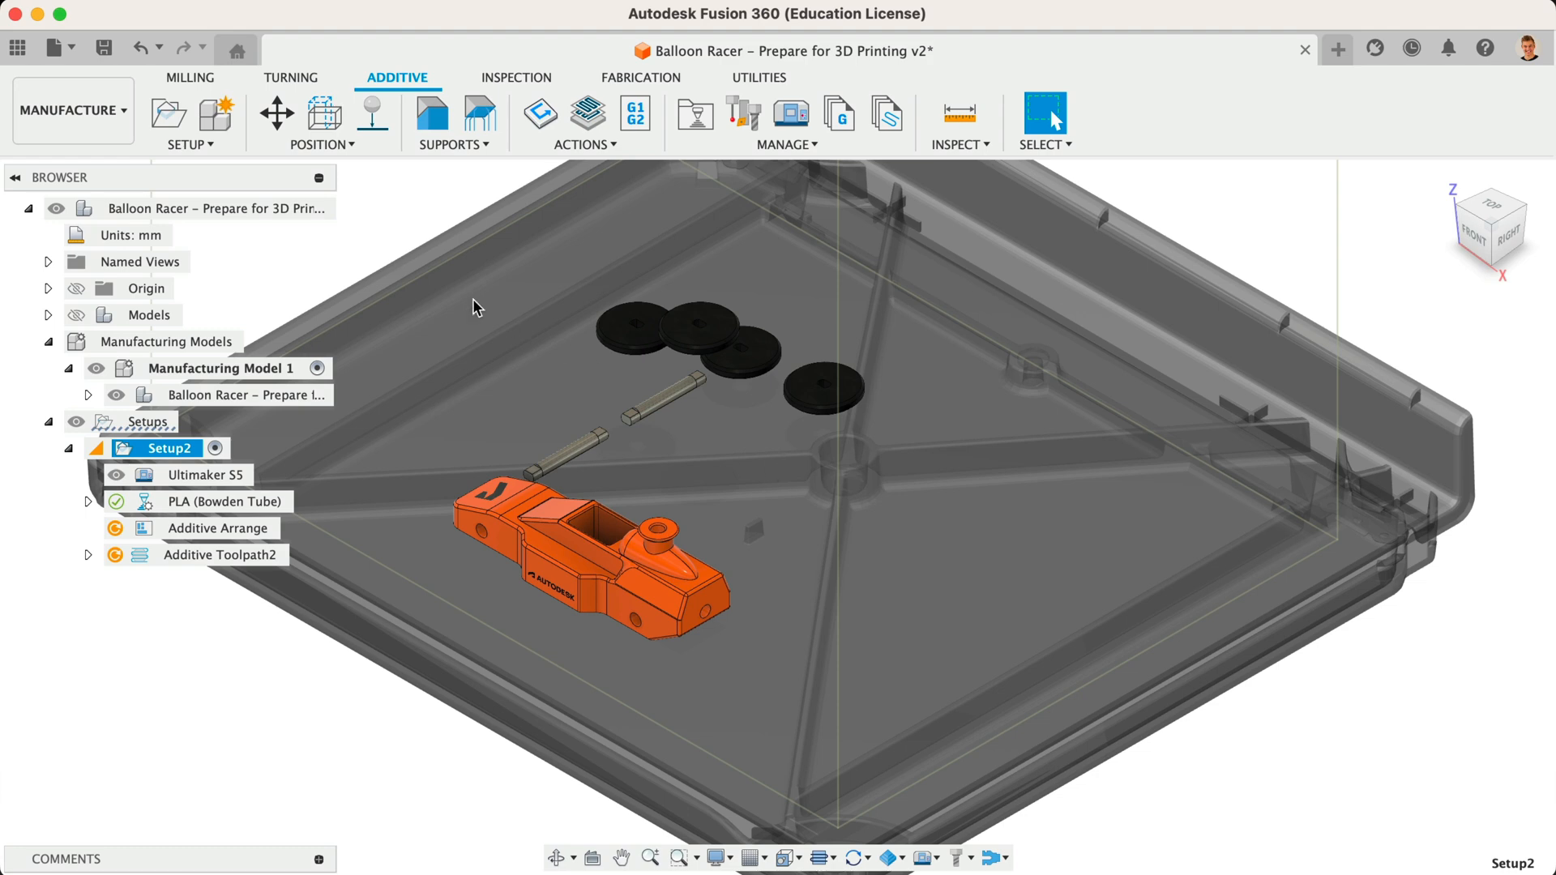
Place the four wheels and the car body on the platform.
{"action": "left_click", "coordinate": [292, 146]}
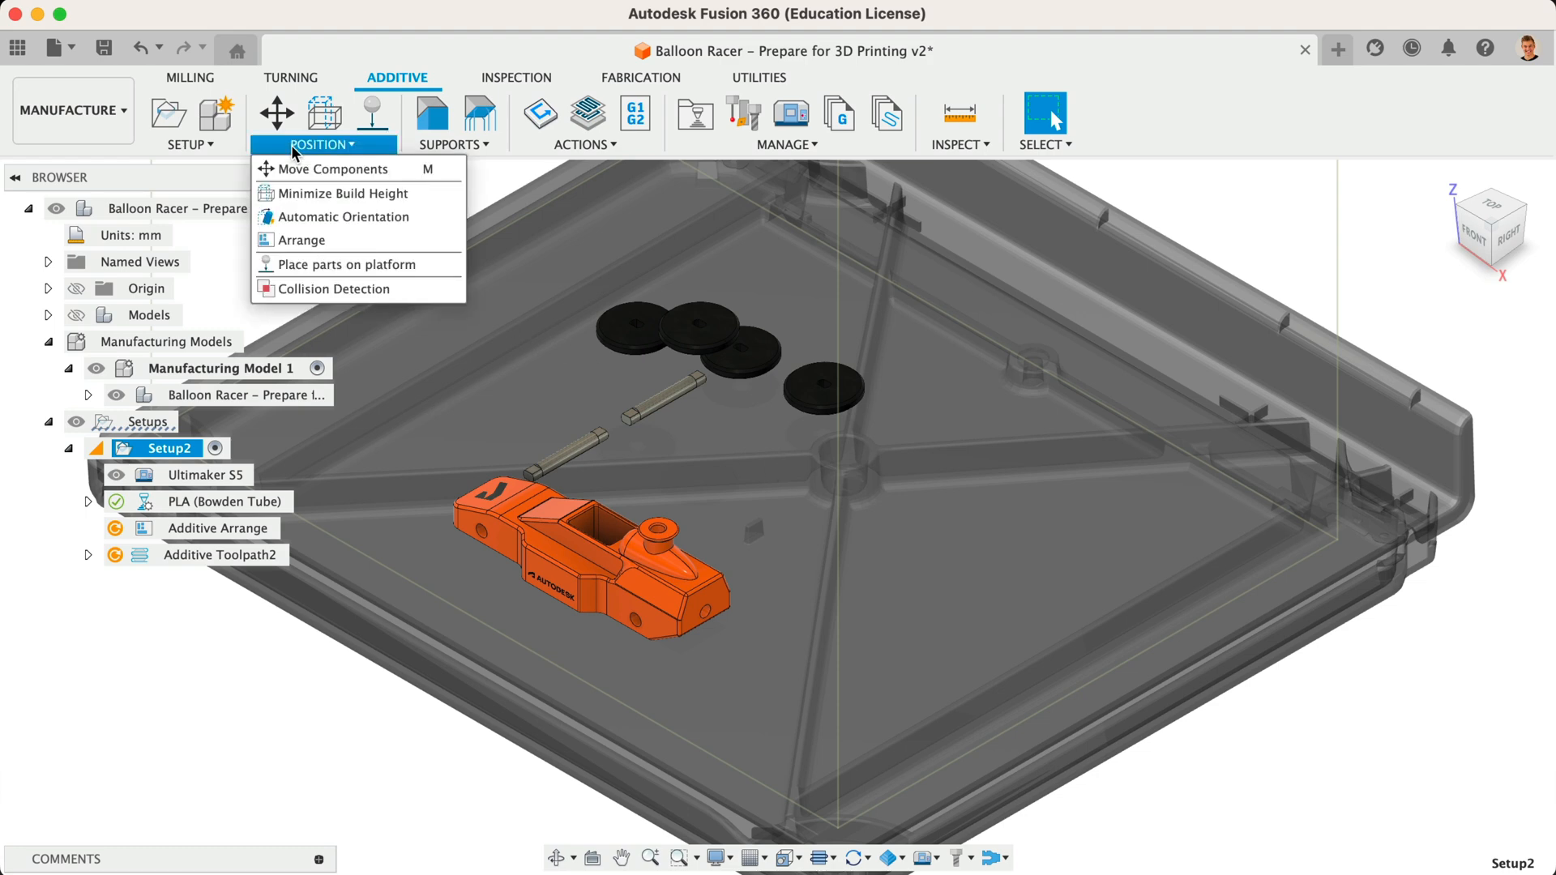
{"action": "left_click", "coordinate": [313, 263]}
{"action": "left_click", "coordinate": [616, 328]}
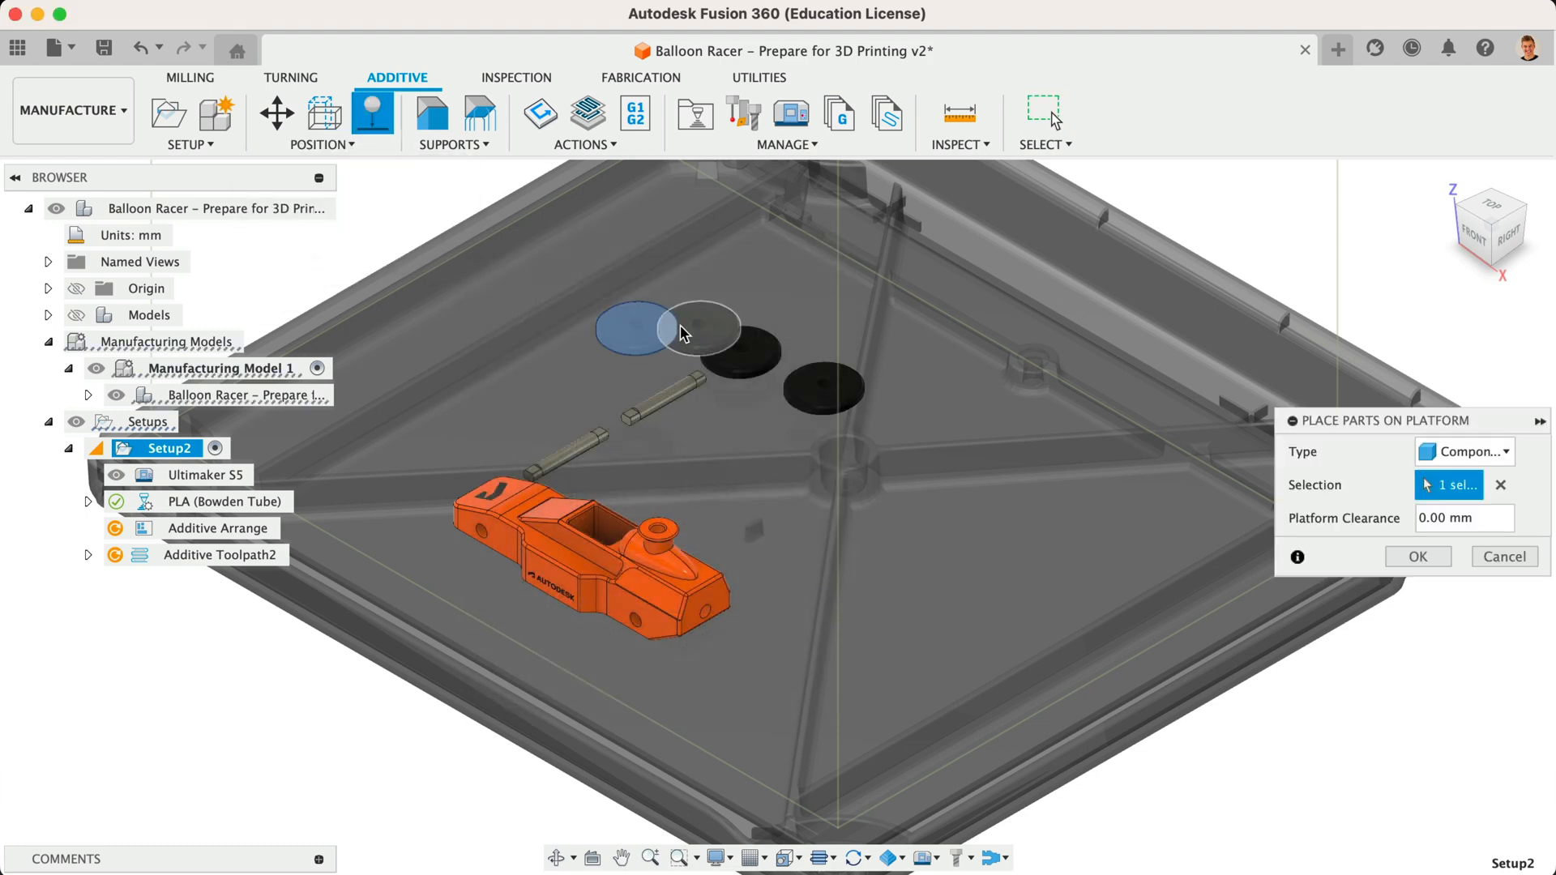
{"action": "left_click", "coordinate": [681, 328]}
{"action": "left_click", "coordinate": [766, 373]}
{"action": "left_click", "coordinate": [809, 383]}
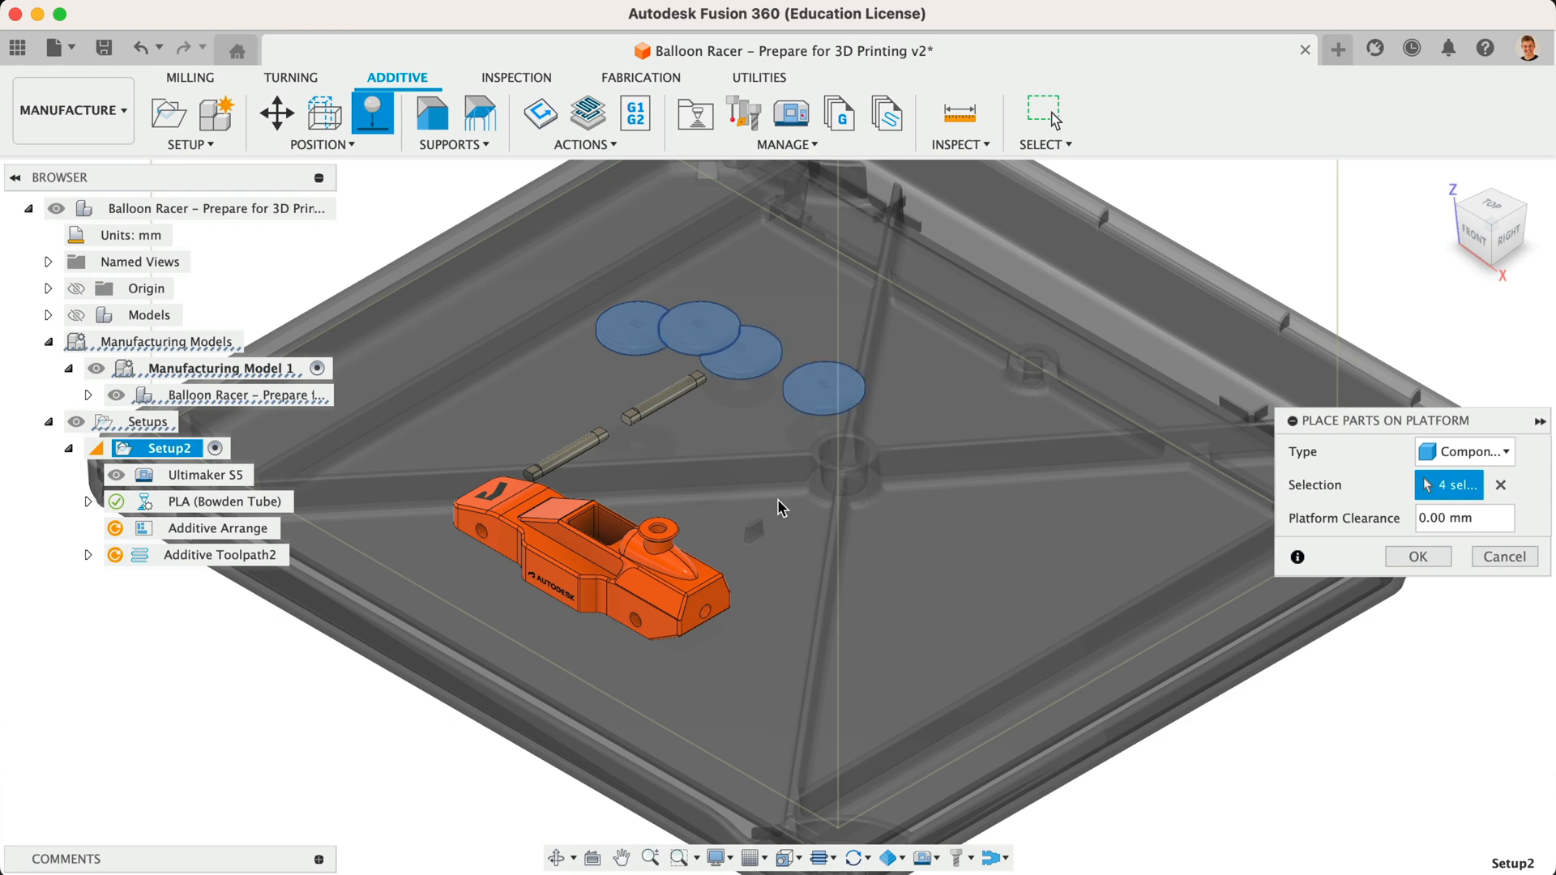
{"action": "left_click", "coordinate": [669, 577]}
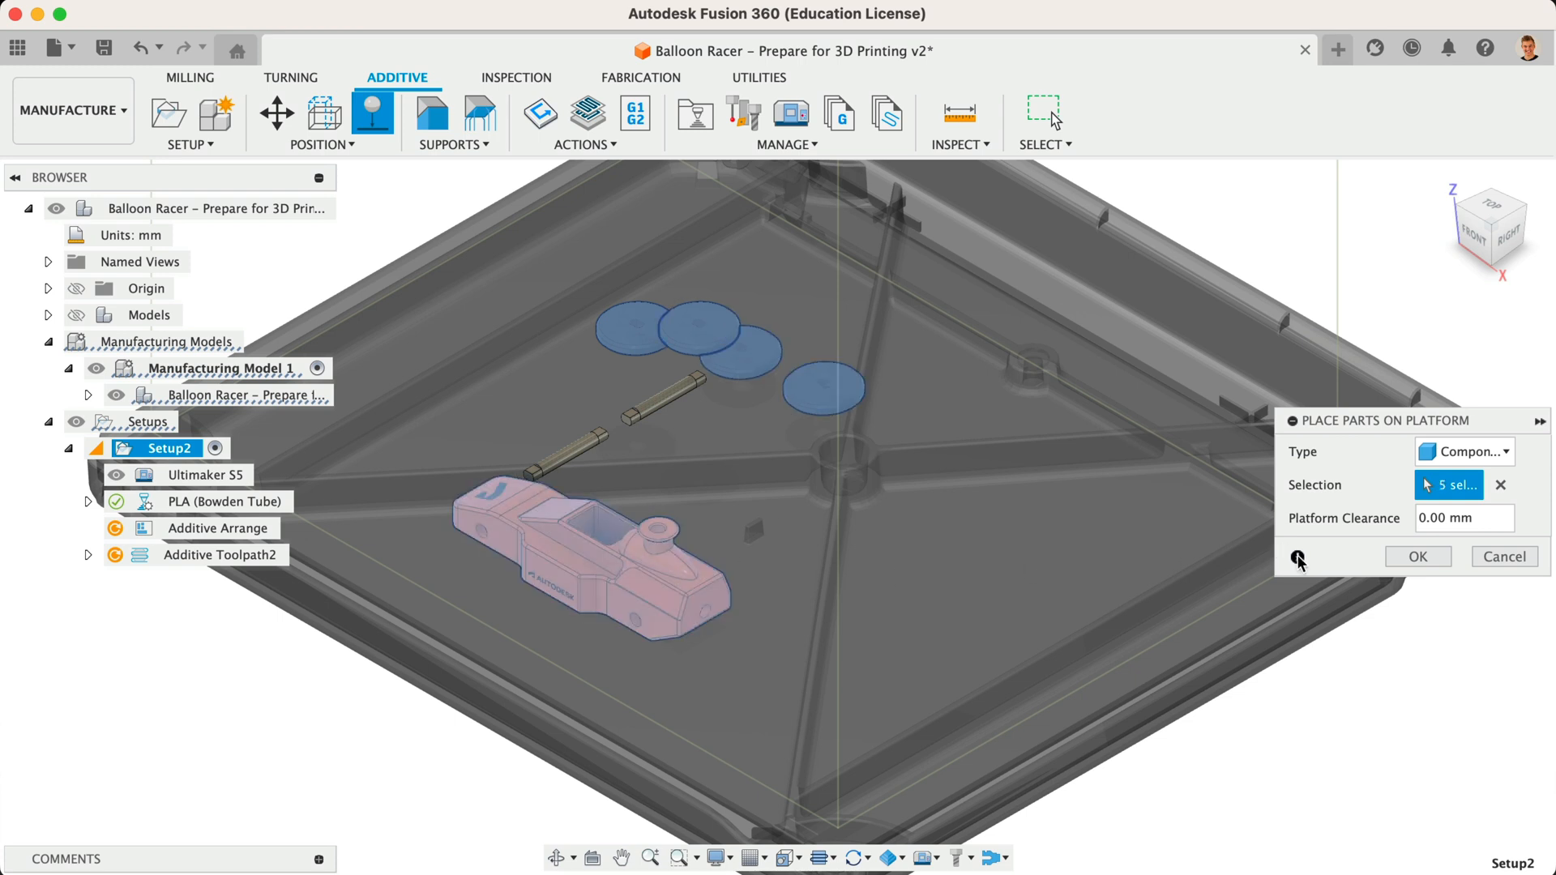
{"action": "left_click", "coordinate": [1416, 556]}
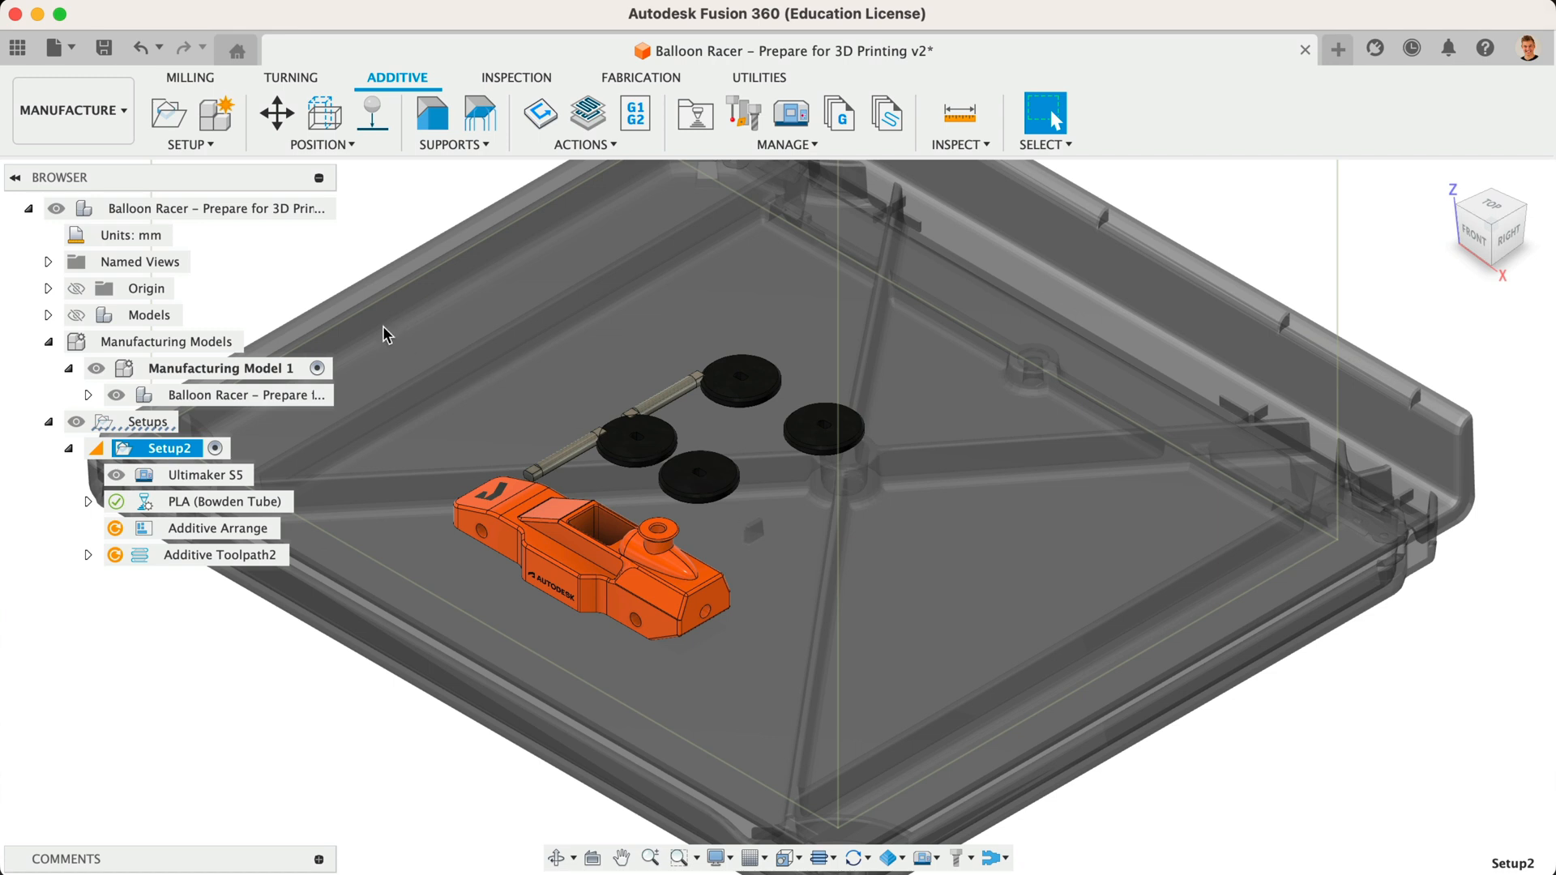
Edit Manufacturing Model 1 to remove the Front Axle and Rear Axle components, and finish the edit.
{"action": "right_click", "coordinate": [191, 368]}
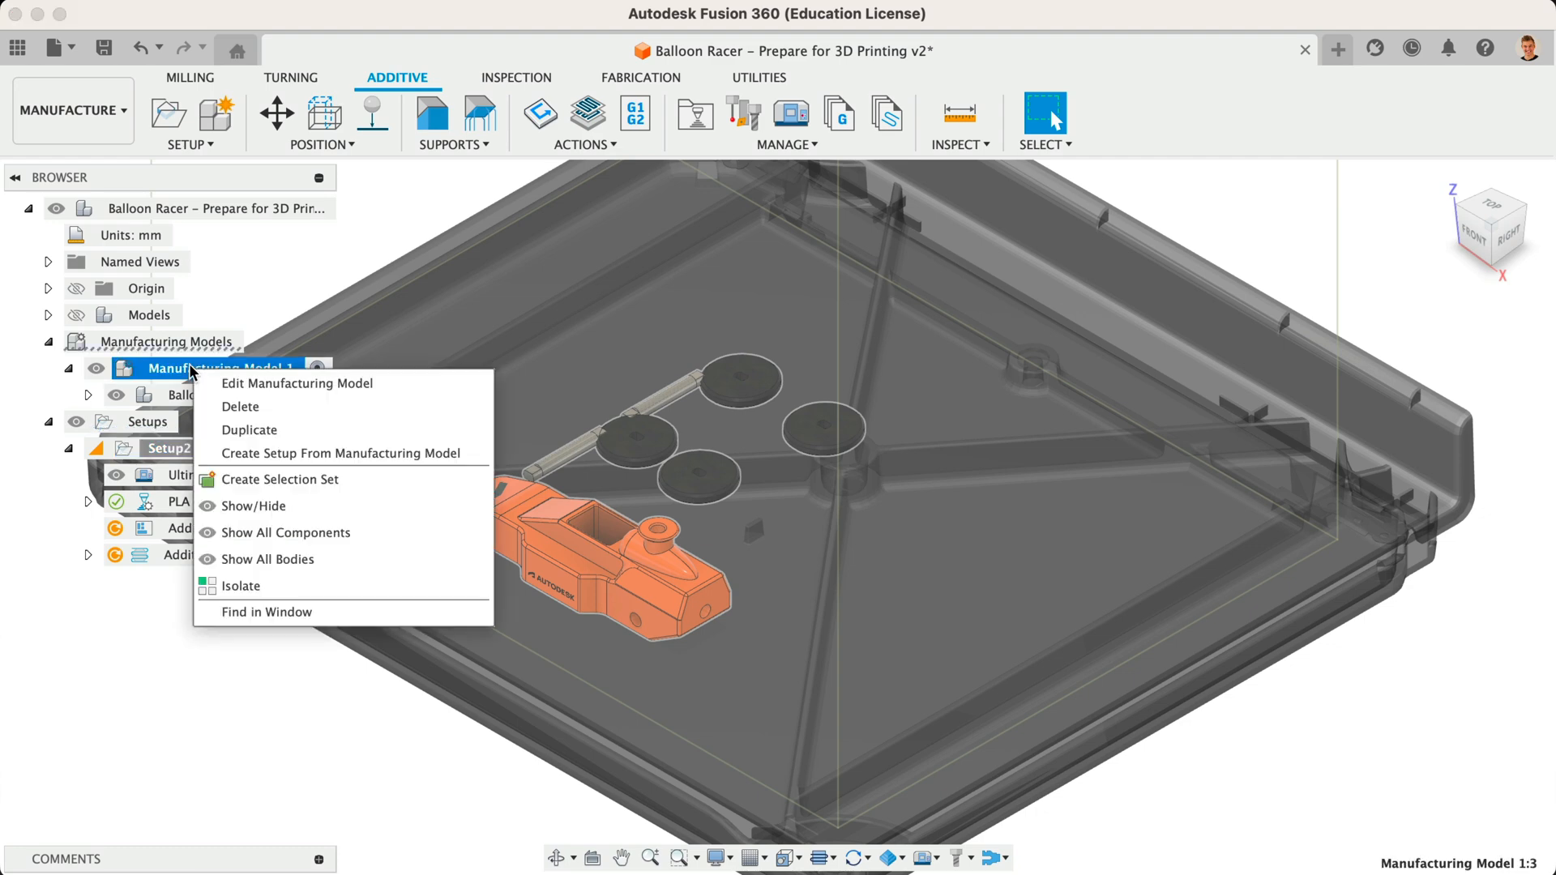
{"action": "left_click", "coordinate": [407, 382]}
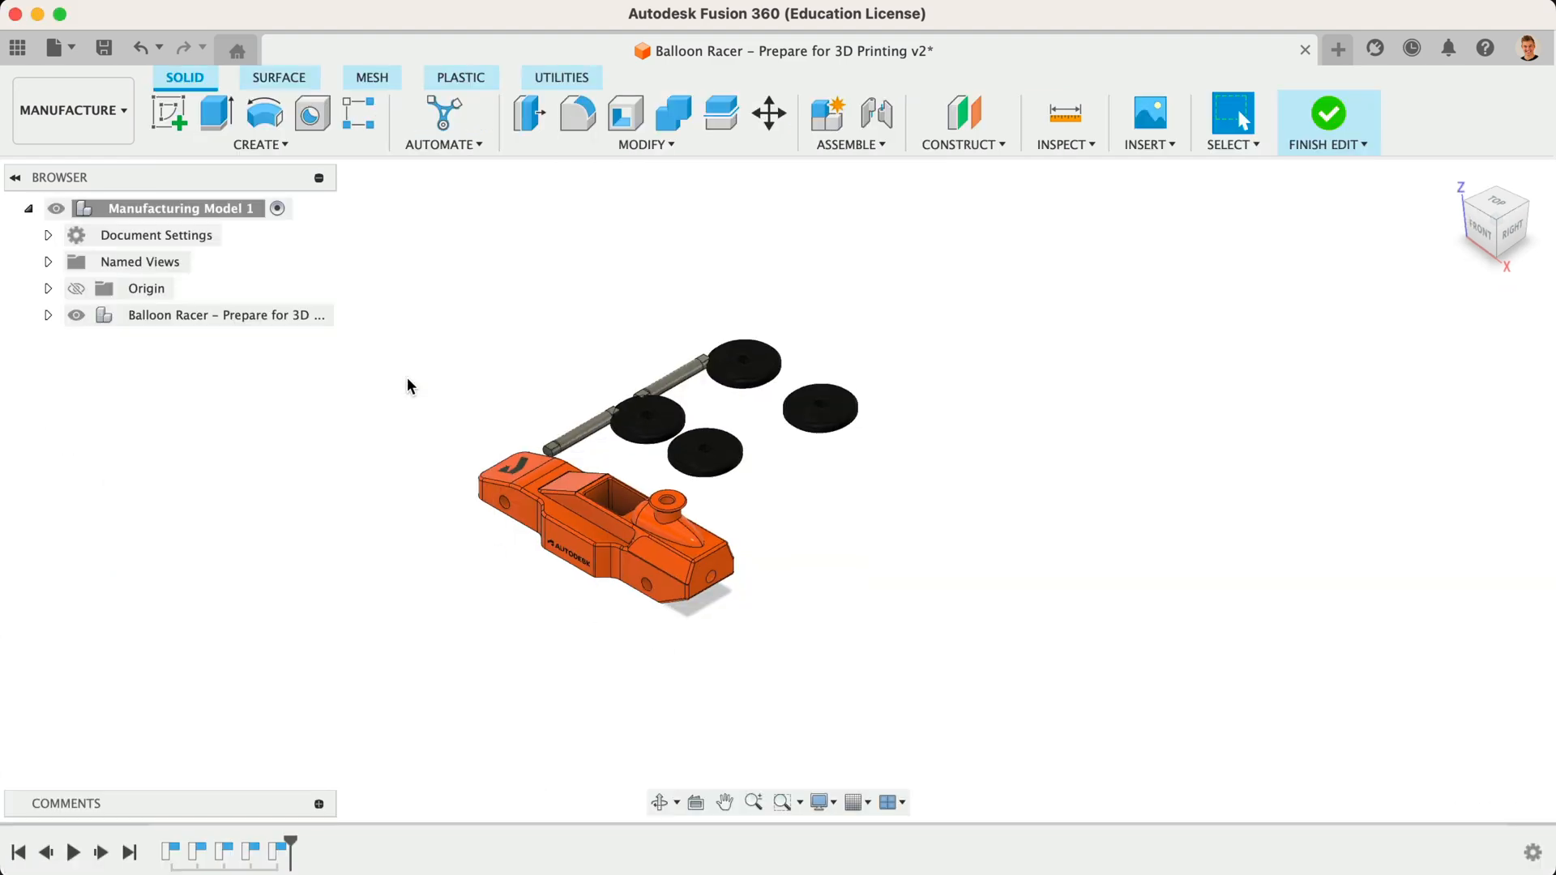
{"action": "left_click", "coordinate": [48, 315]}
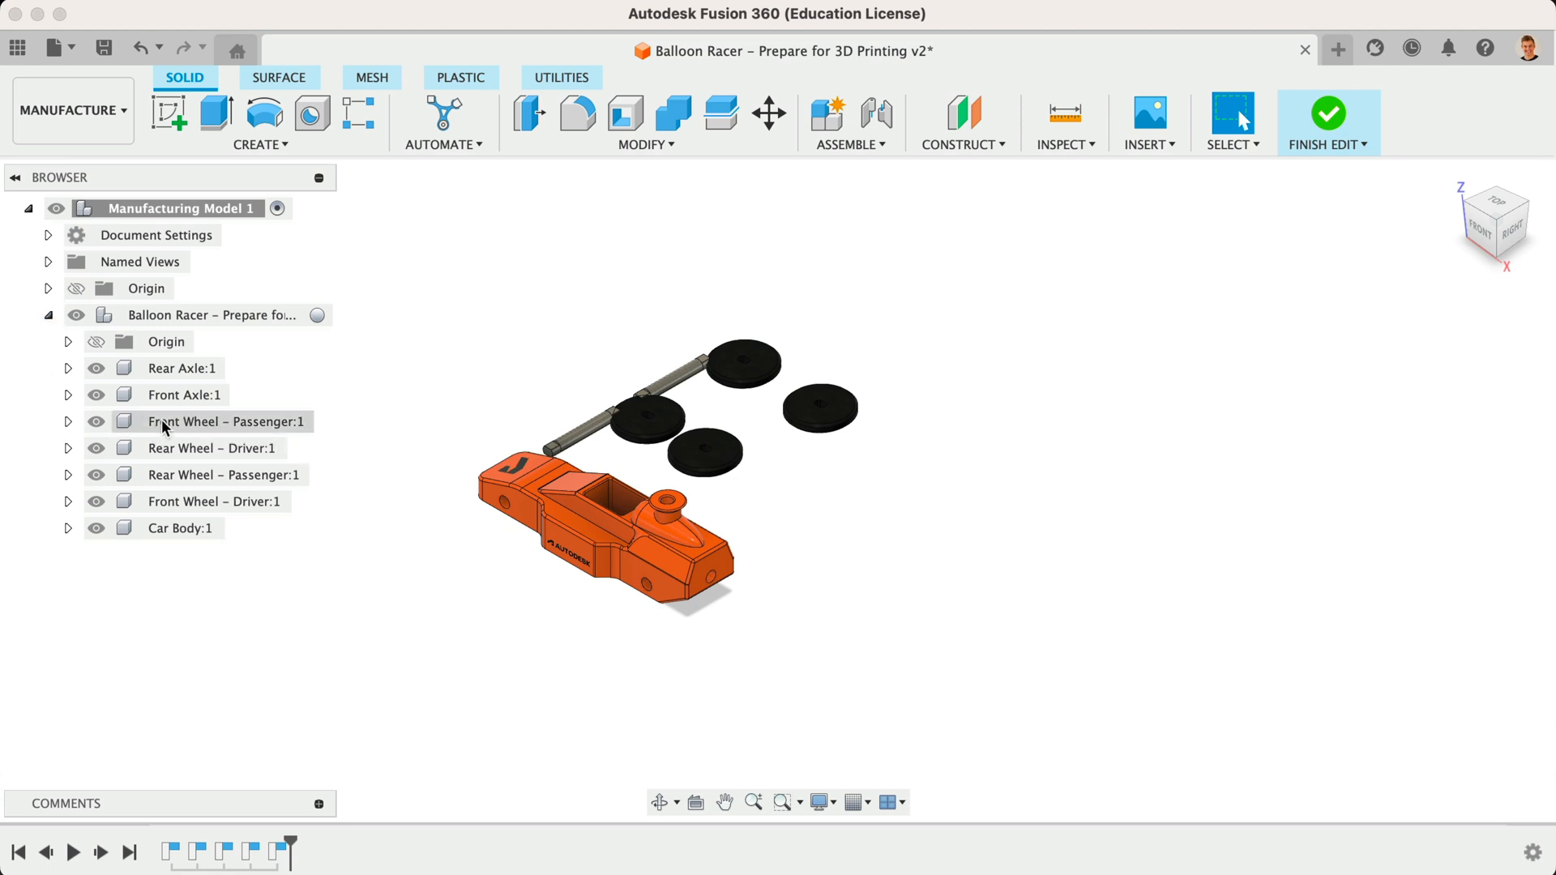
{"action": "left_click", "coordinate": [173, 396]}
{"action": "right_click", "coordinate": [172, 397]}
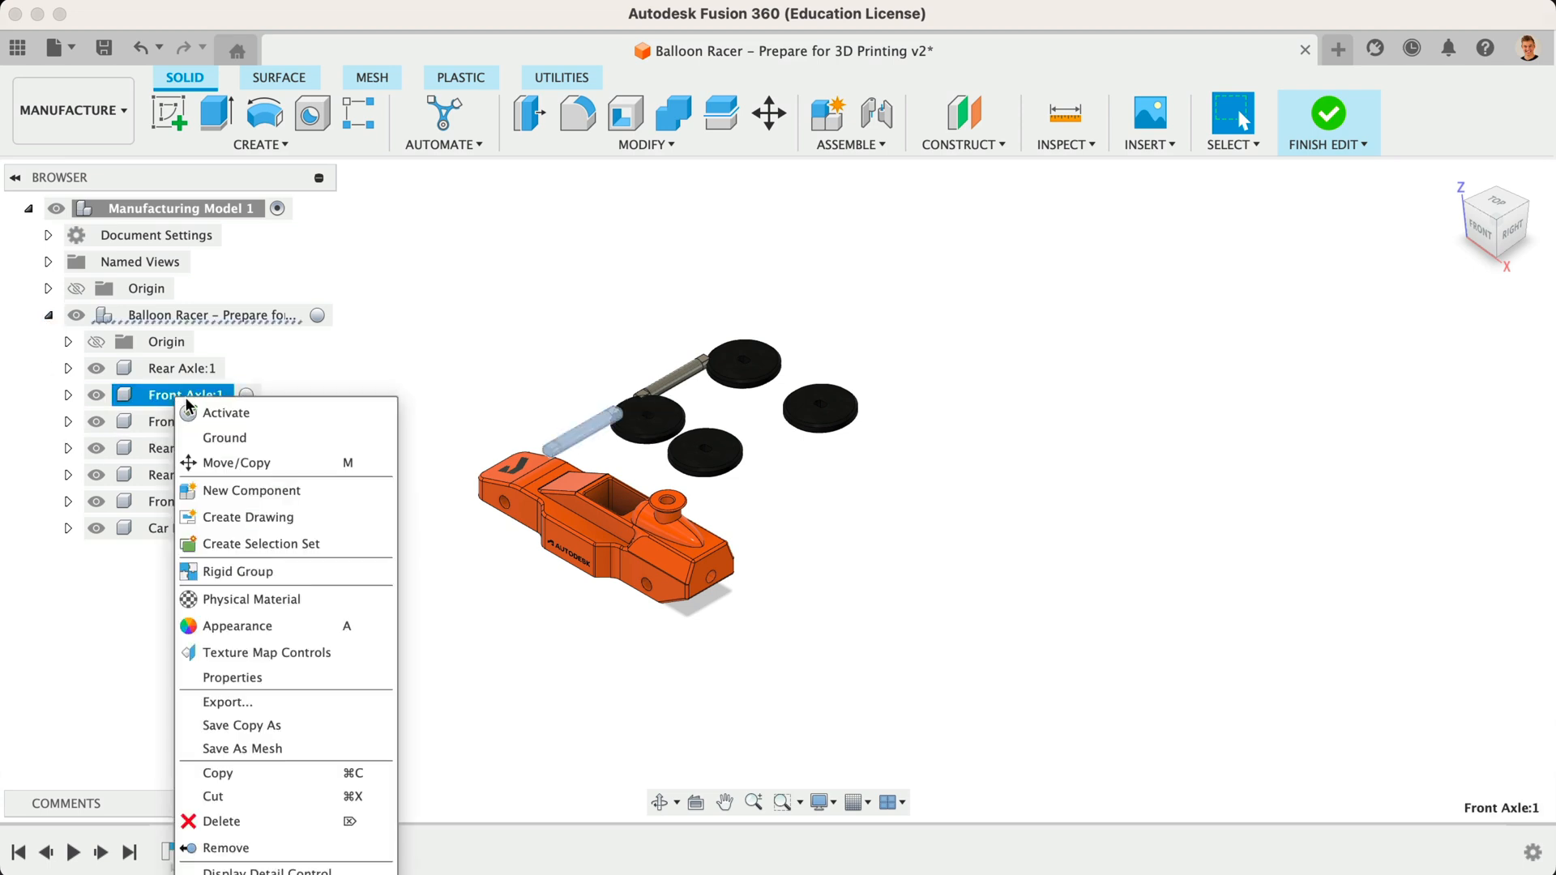
{"action": "left_click", "coordinate": [267, 848]}
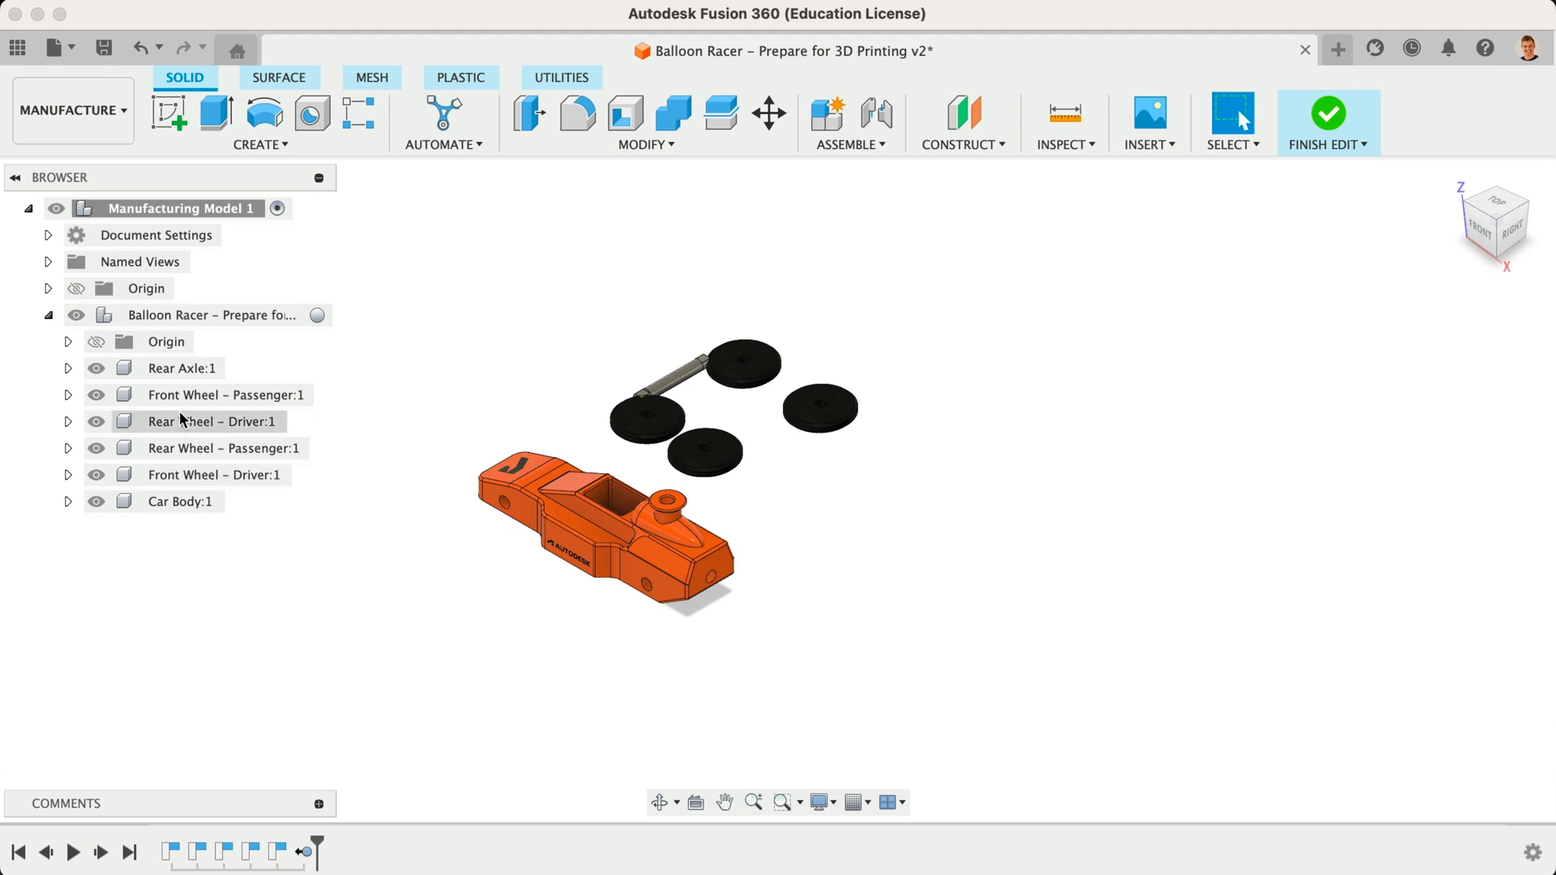
{"action": "right_click", "coordinate": [195, 366]}
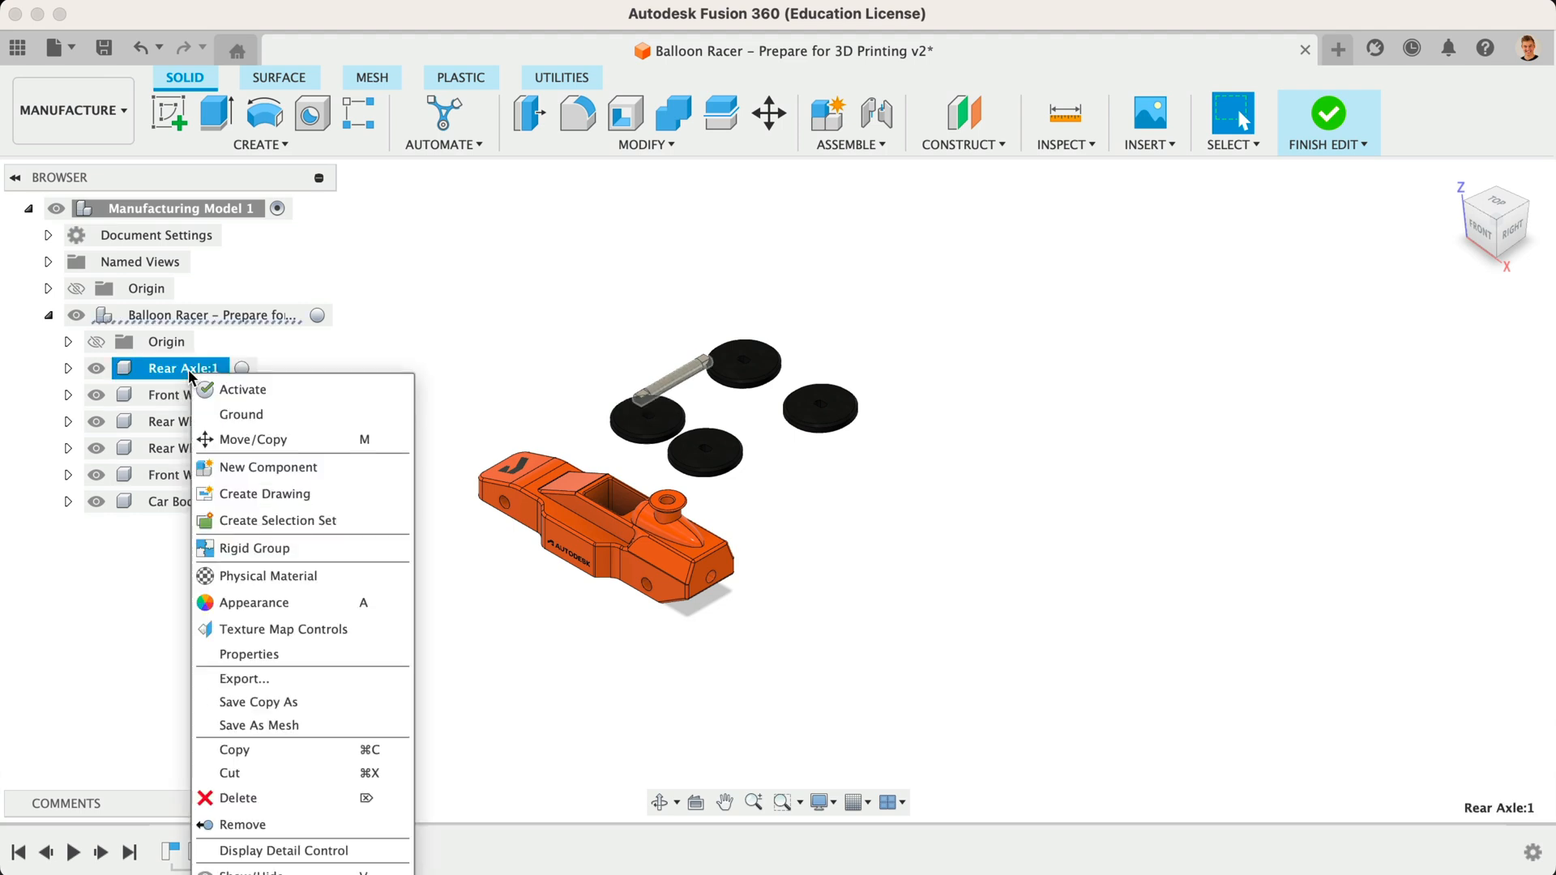
{"action": "left_click", "coordinate": [297, 824]}
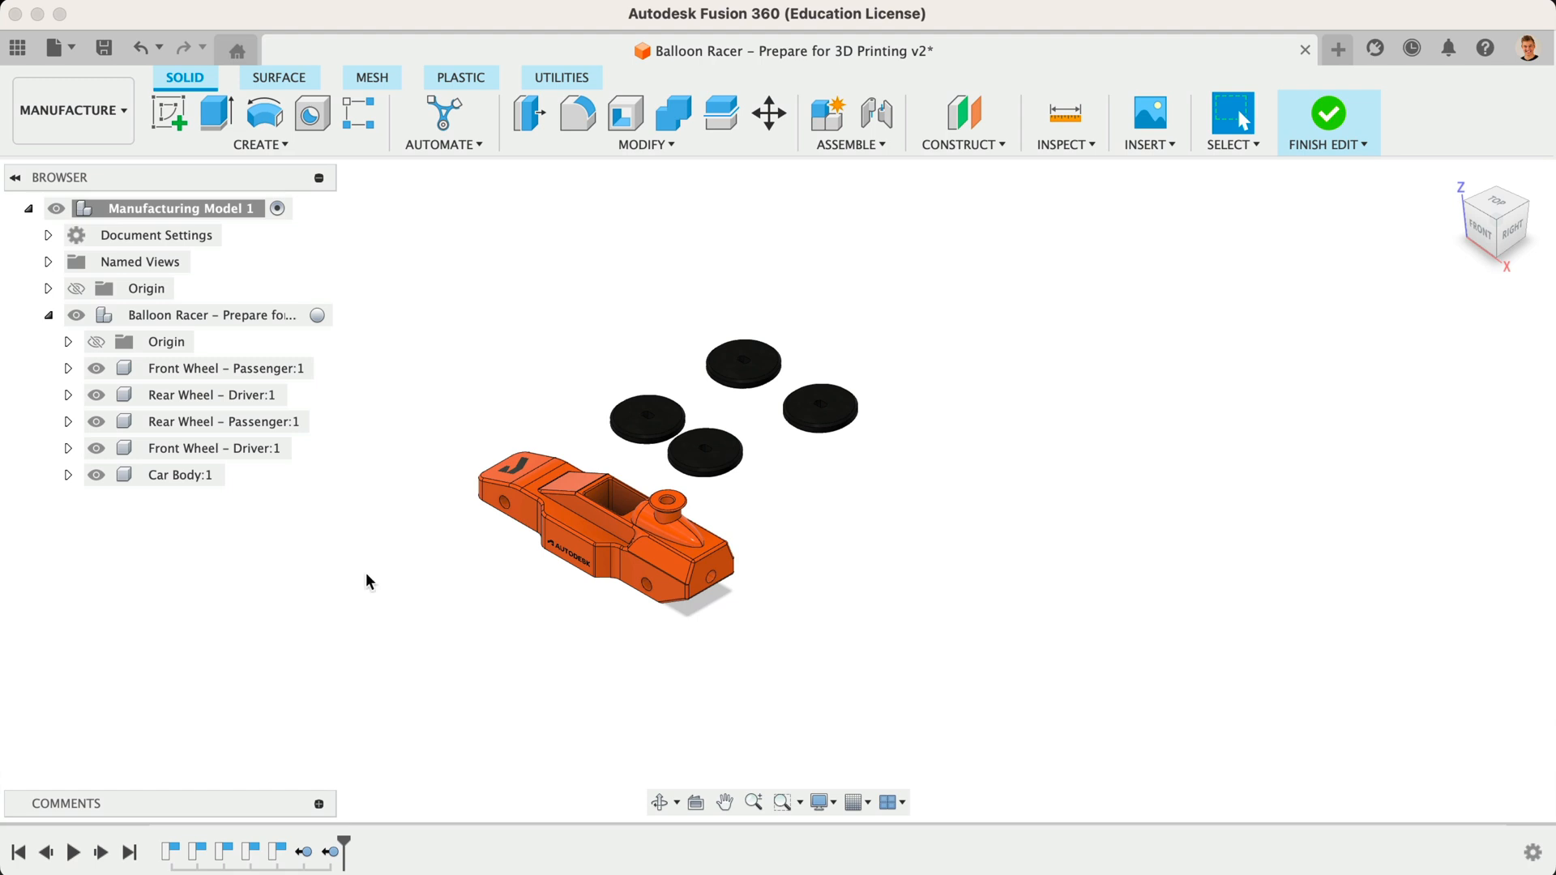
{"action": "left_click", "coordinate": [1325, 121]}
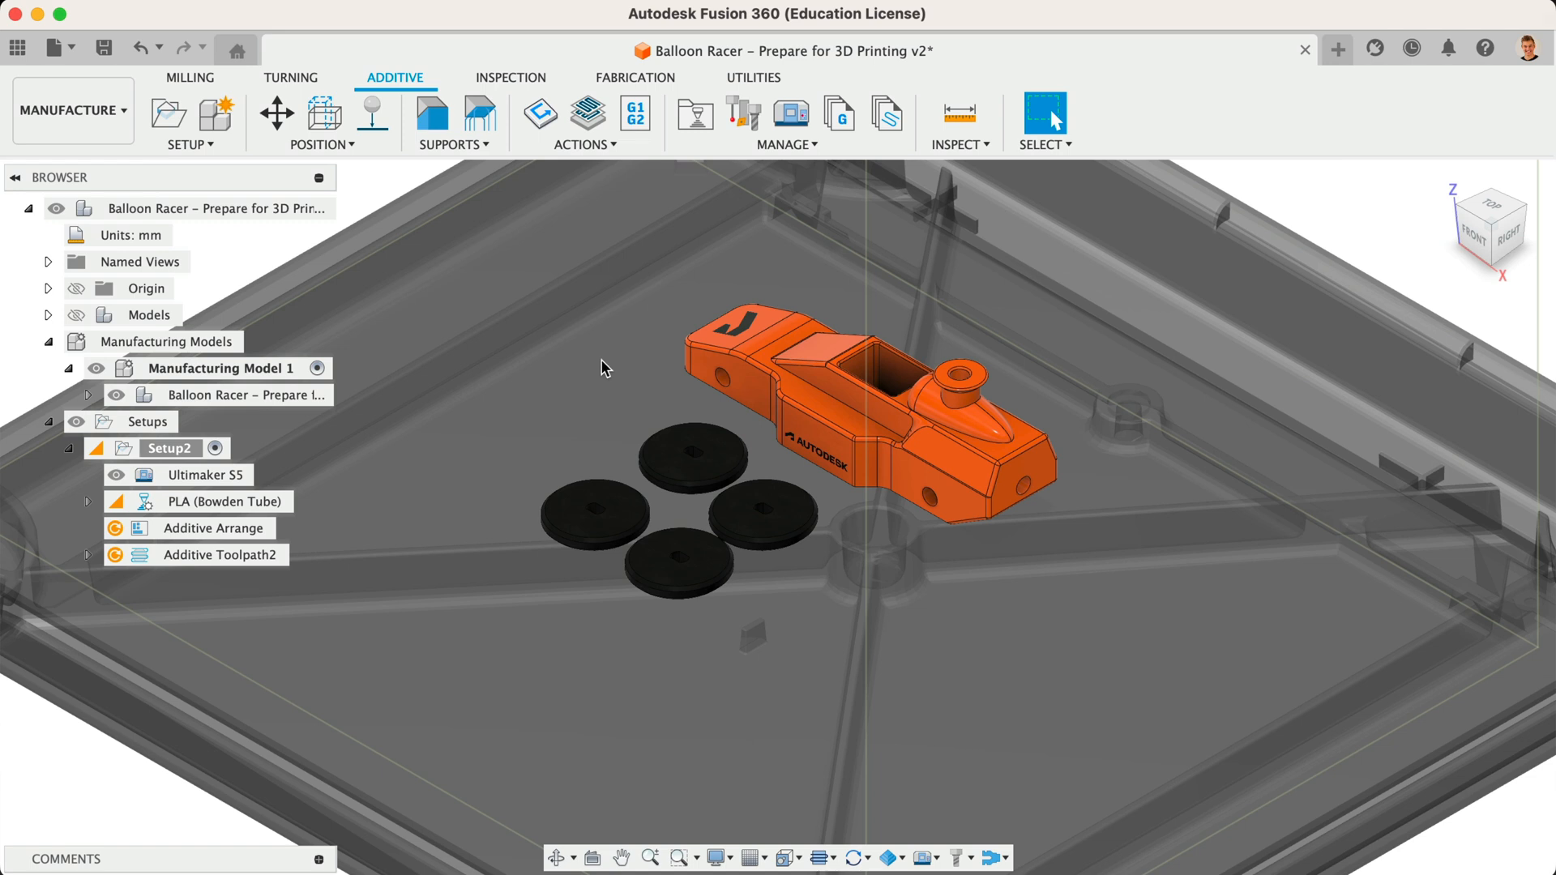
Run Collision Detection on the four wheels and close the check.
{"action": "left_click", "coordinate": [364, 144]}
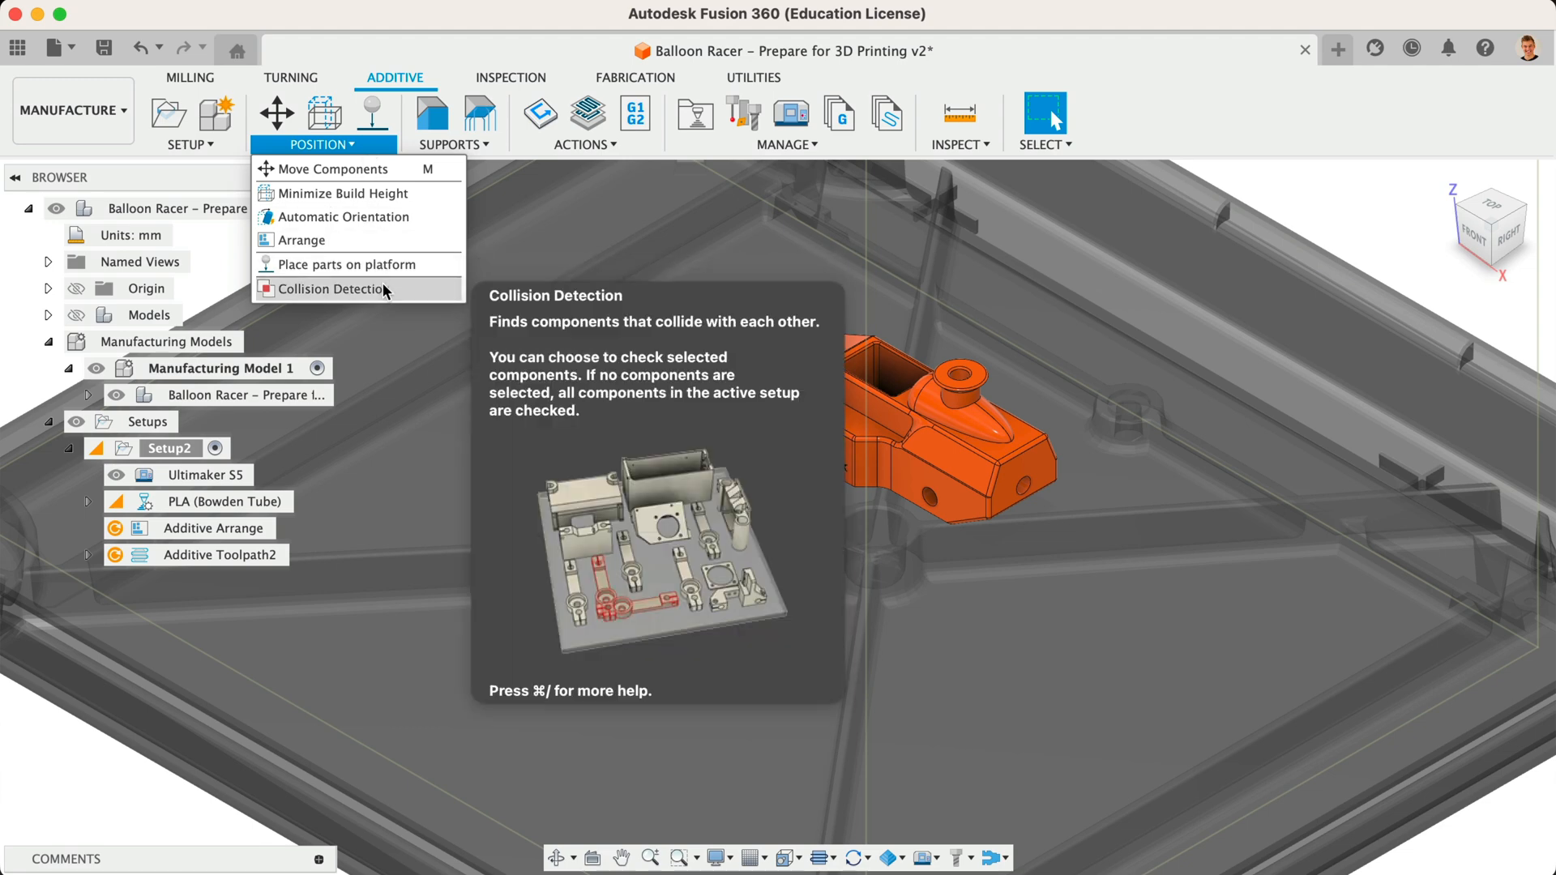
{"action": "left_click", "coordinate": [416, 288]}
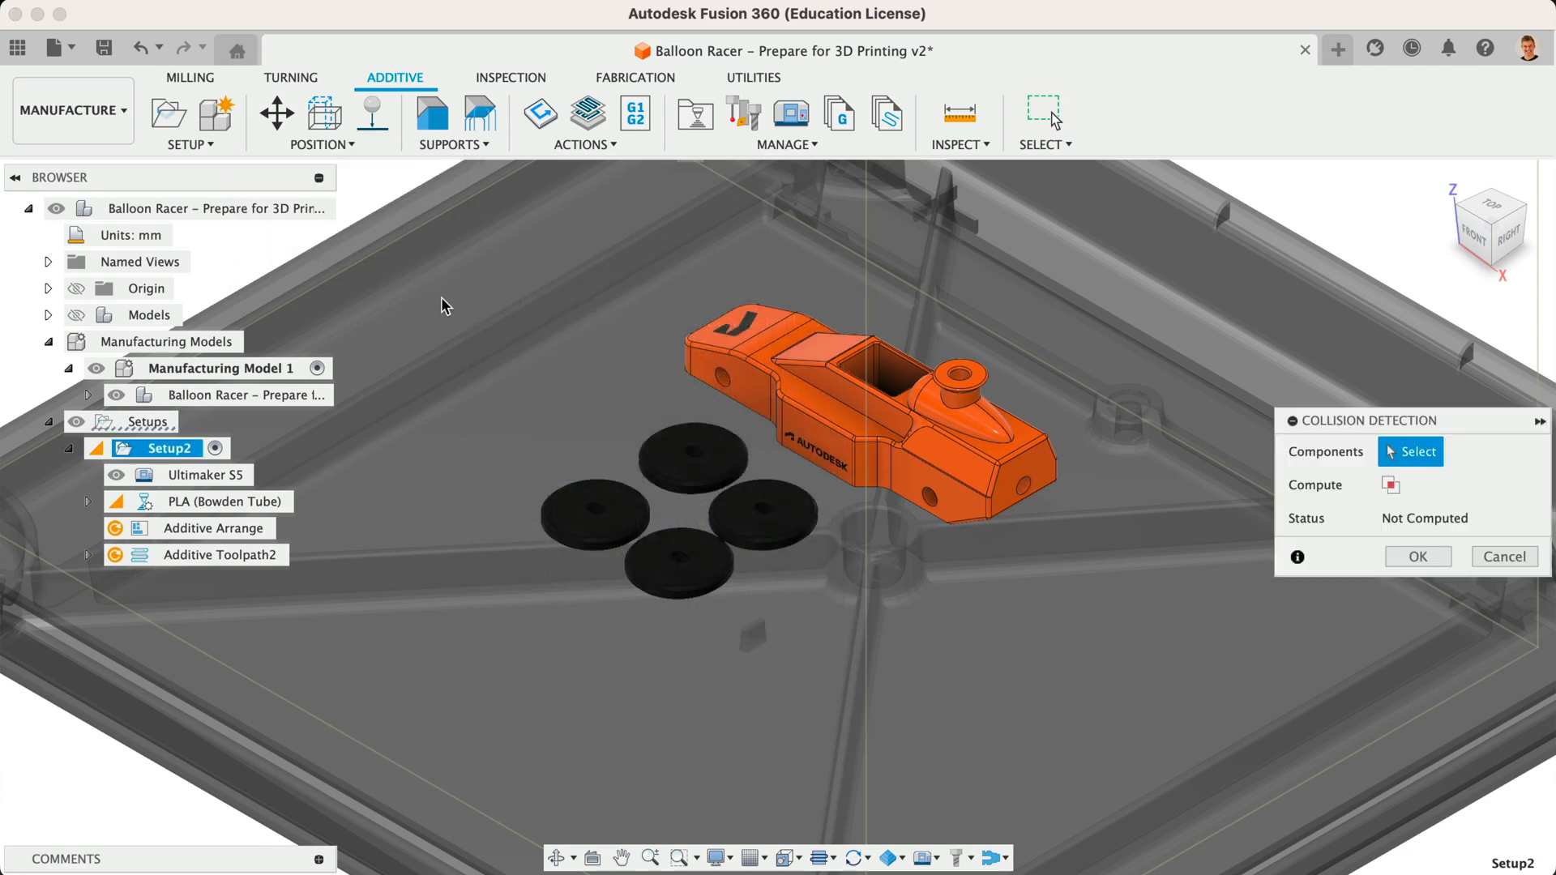
{"action": "left_click", "coordinate": [698, 450]}
{"action": "left_click", "coordinate": [726, 507]}
{"action": "left_click", "coordinate": [703, 561]}
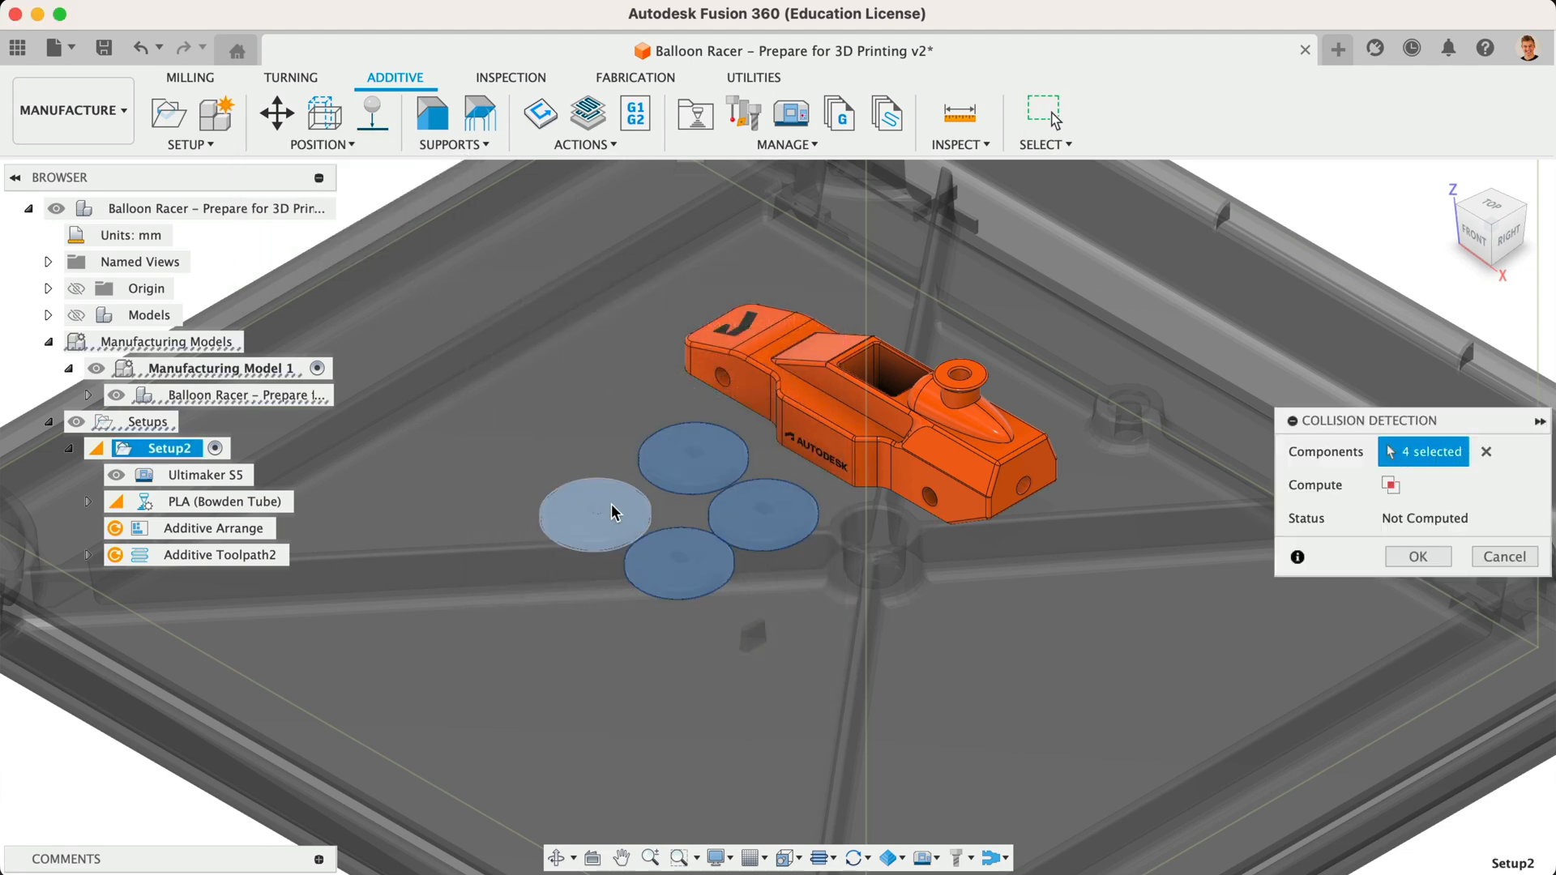
{"action": "left_click", "coordinate": [616, 514]}
{"action": "left_click", "coordinate": [1389, 486]}
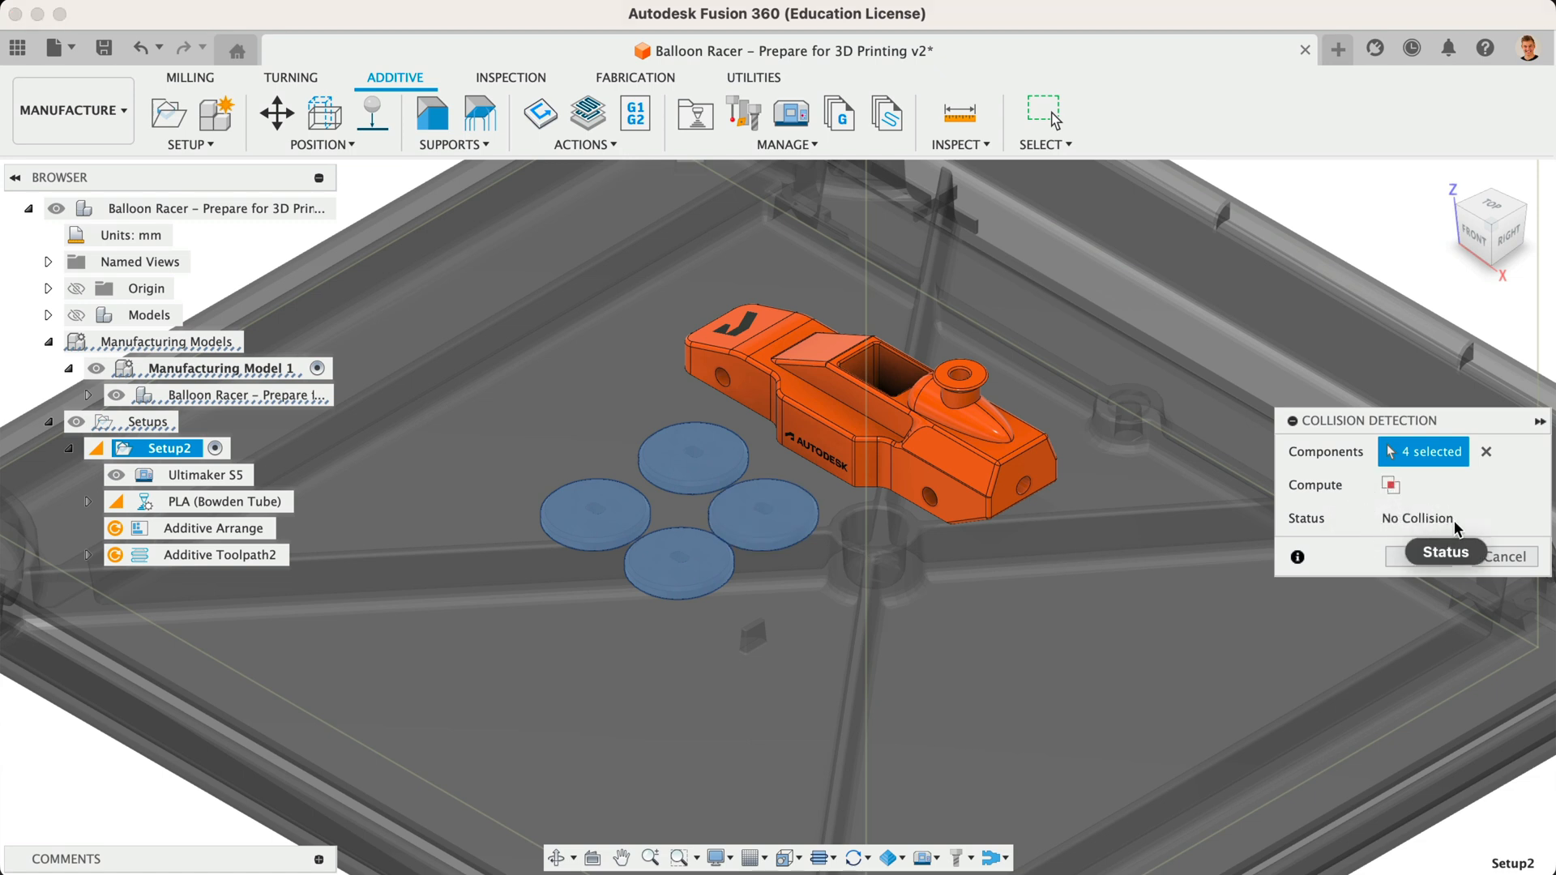
{"action": "left_click", "coordinate": [1395, 557]}
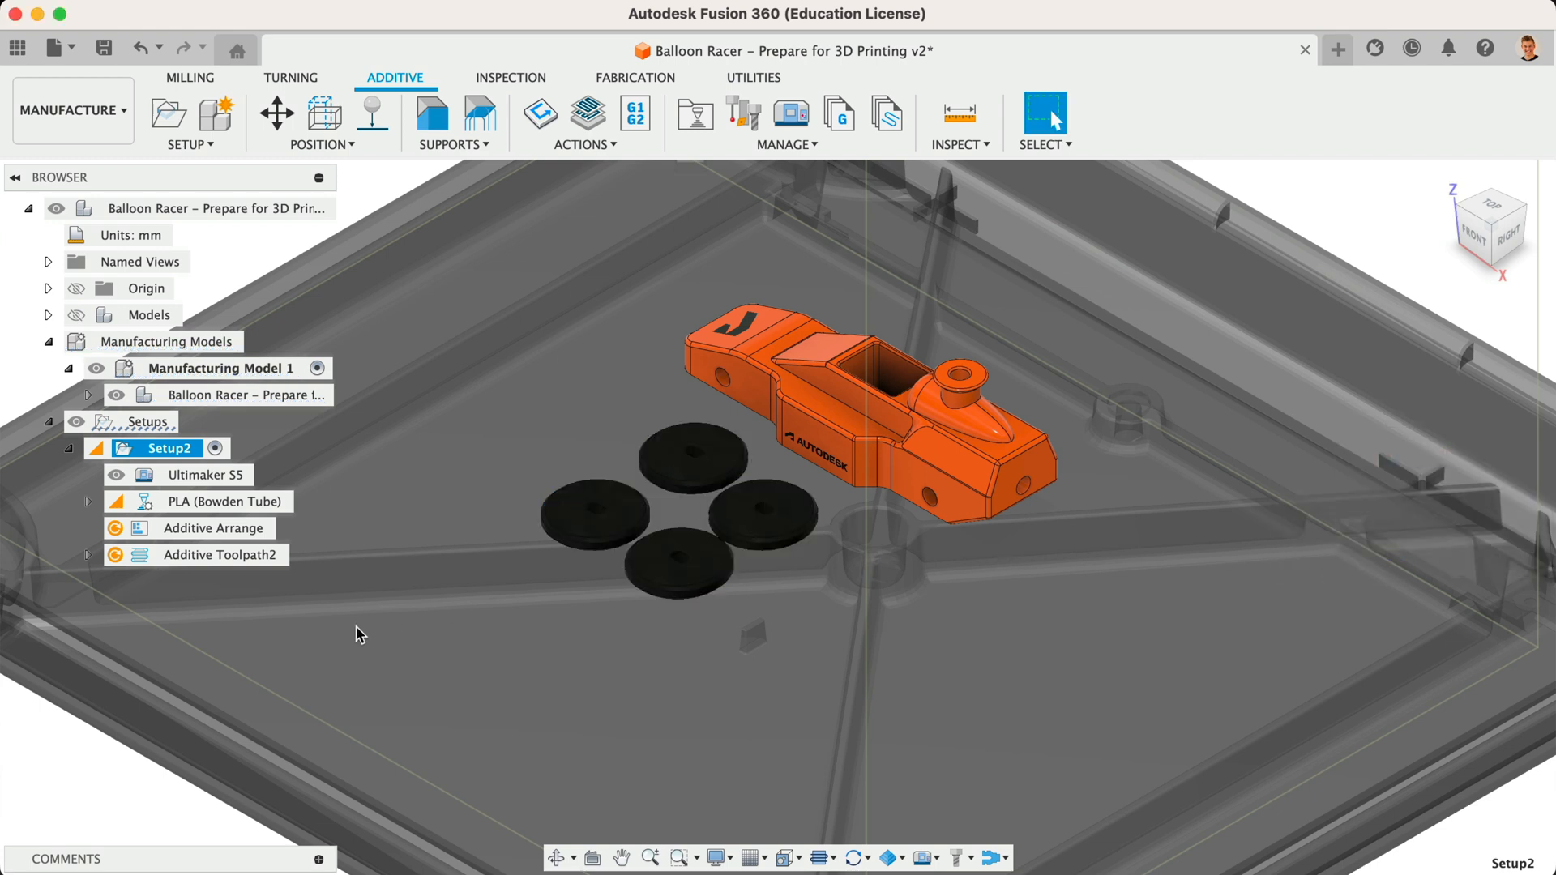
Hide the Ultimaker S5 machine and examine the underside of the car body.
{"action": "left_click", "coordinate": [117, 484]}
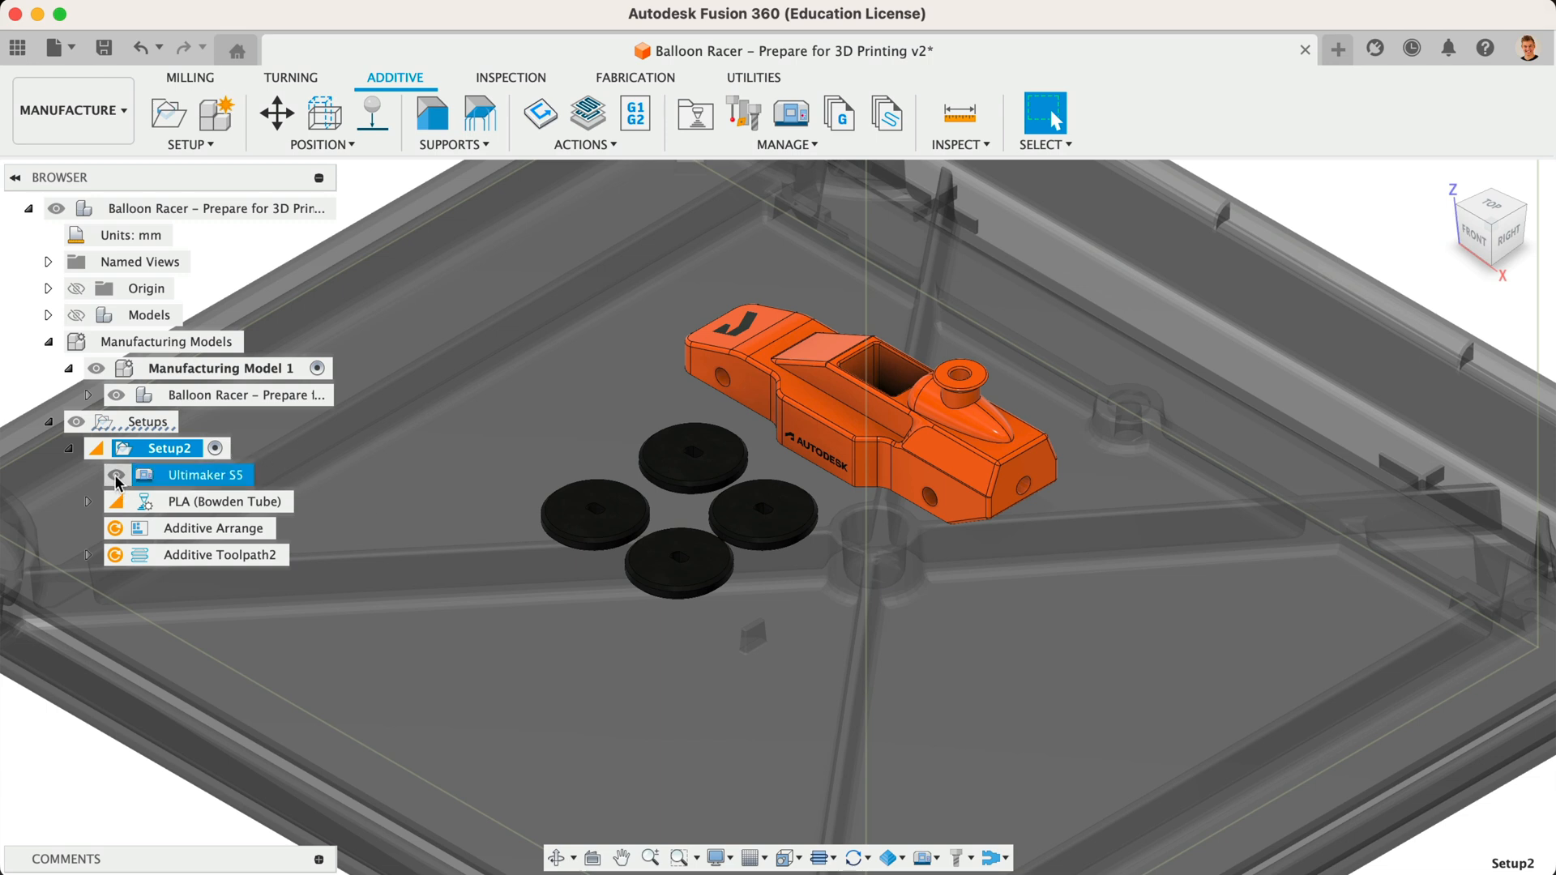
{"action": "left_click", "coordinate": [117, 478]}
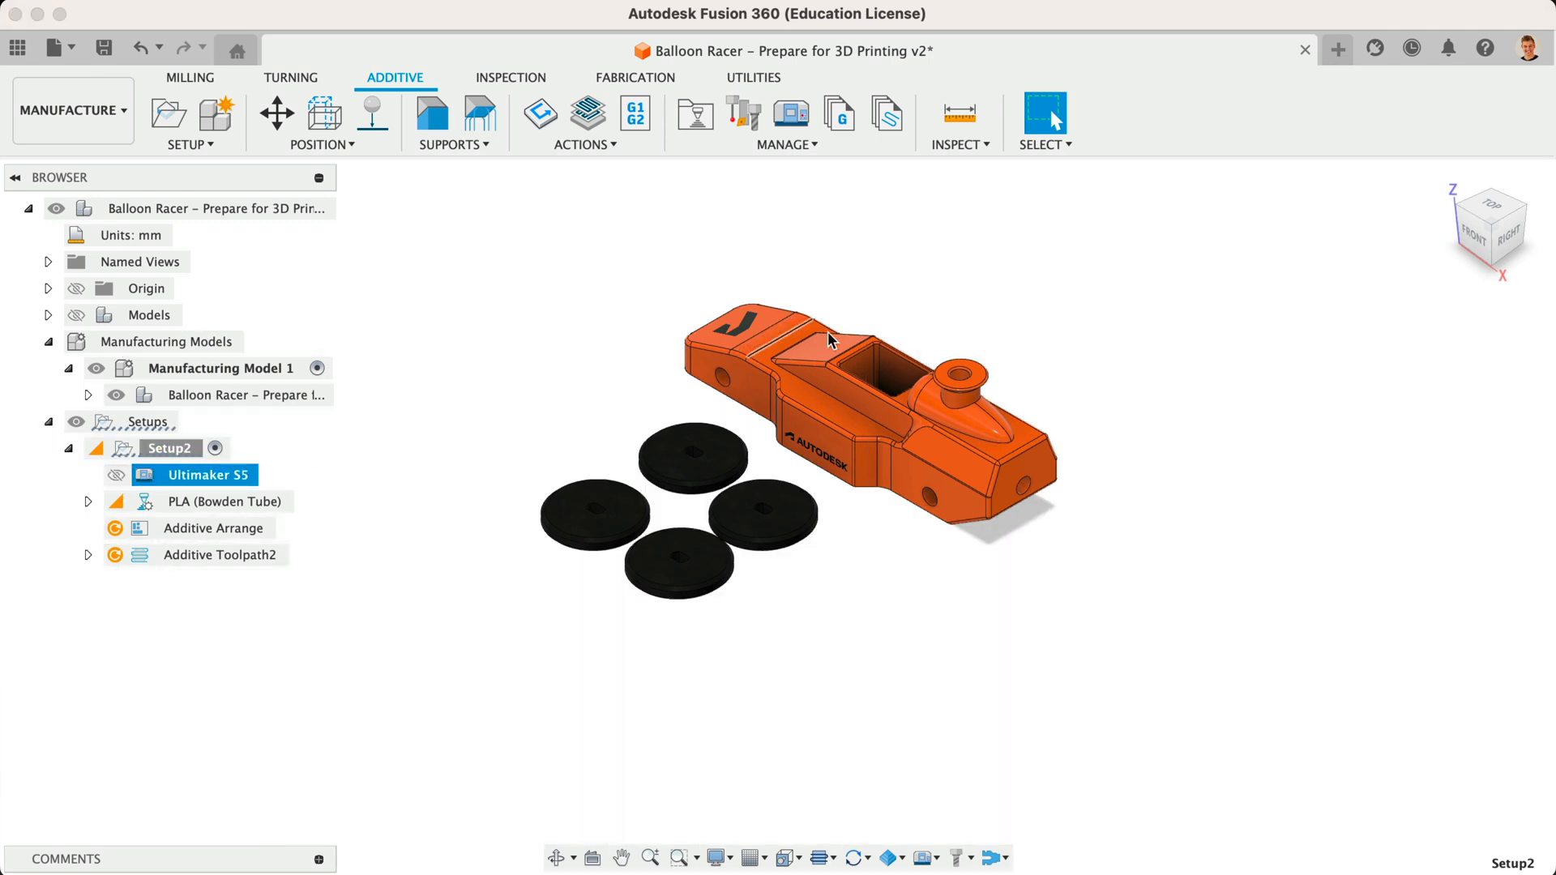
{"action": "left_click_drag", "start_coordinate": [1493, 247], "coordinate": [1491, 194]}
{"action": "scroll", "coordinate": [943, 569], "scroll_direction": "down", "scroll_amount": 3}
{"action": "scroll", "coordinate": [943, 568], "scroll_direction": "down", "scroll_amount": 4}
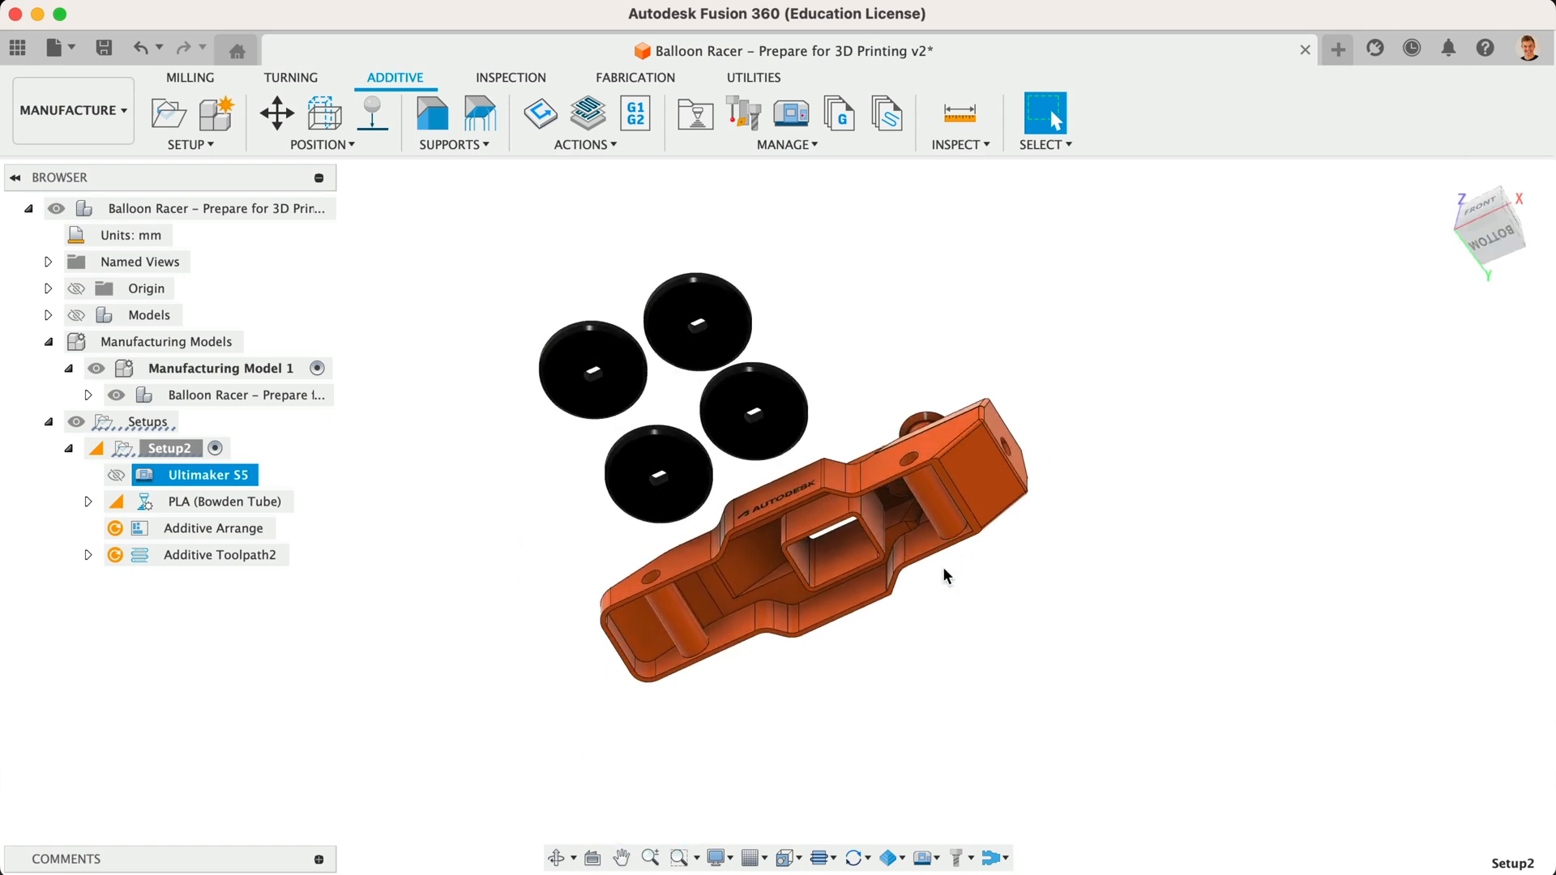
{"action": "scroll", "coordinate": [863, 530], "scroll_direction": "up", "scroll_amount": 5}
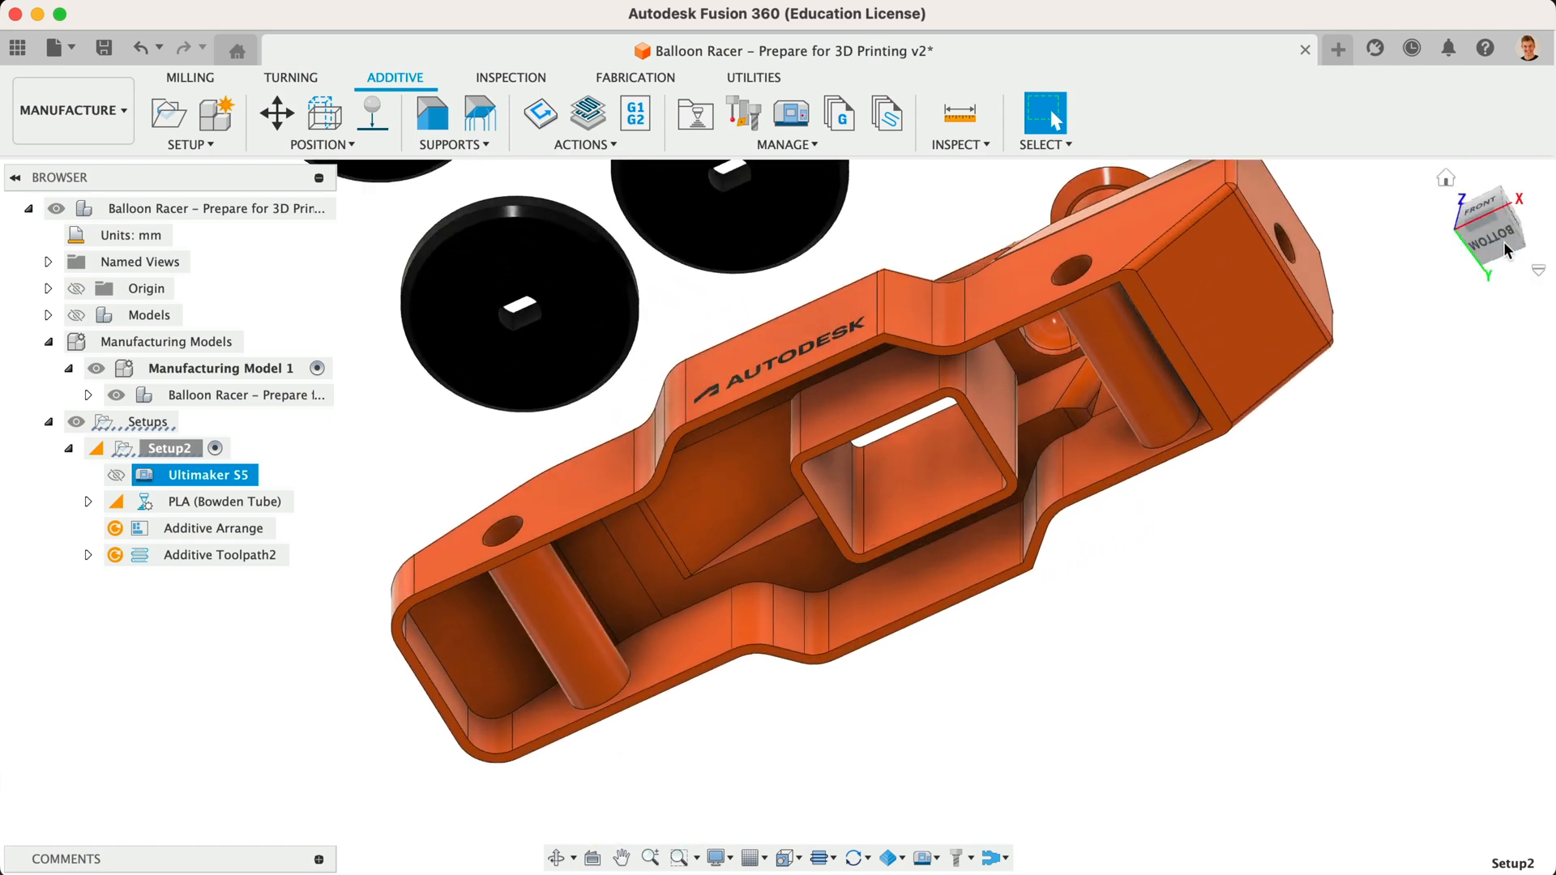
Start a Solid Volume Support and select five inner faces on the car body's underside, from the nose along both sides to the rear.
{"action": "mouse_move", "coordinate": [1503, 243]}
{"action": "left_mouse_down"}
{"action": "mouse_move", "coordinate": [1451, 257]}
{"action": "mouse_move", "coordinate": [1459, 239]}
{"action": "mouse_move", "coordinate": [1438, 245]}
{"action": "left_mouse_up"}
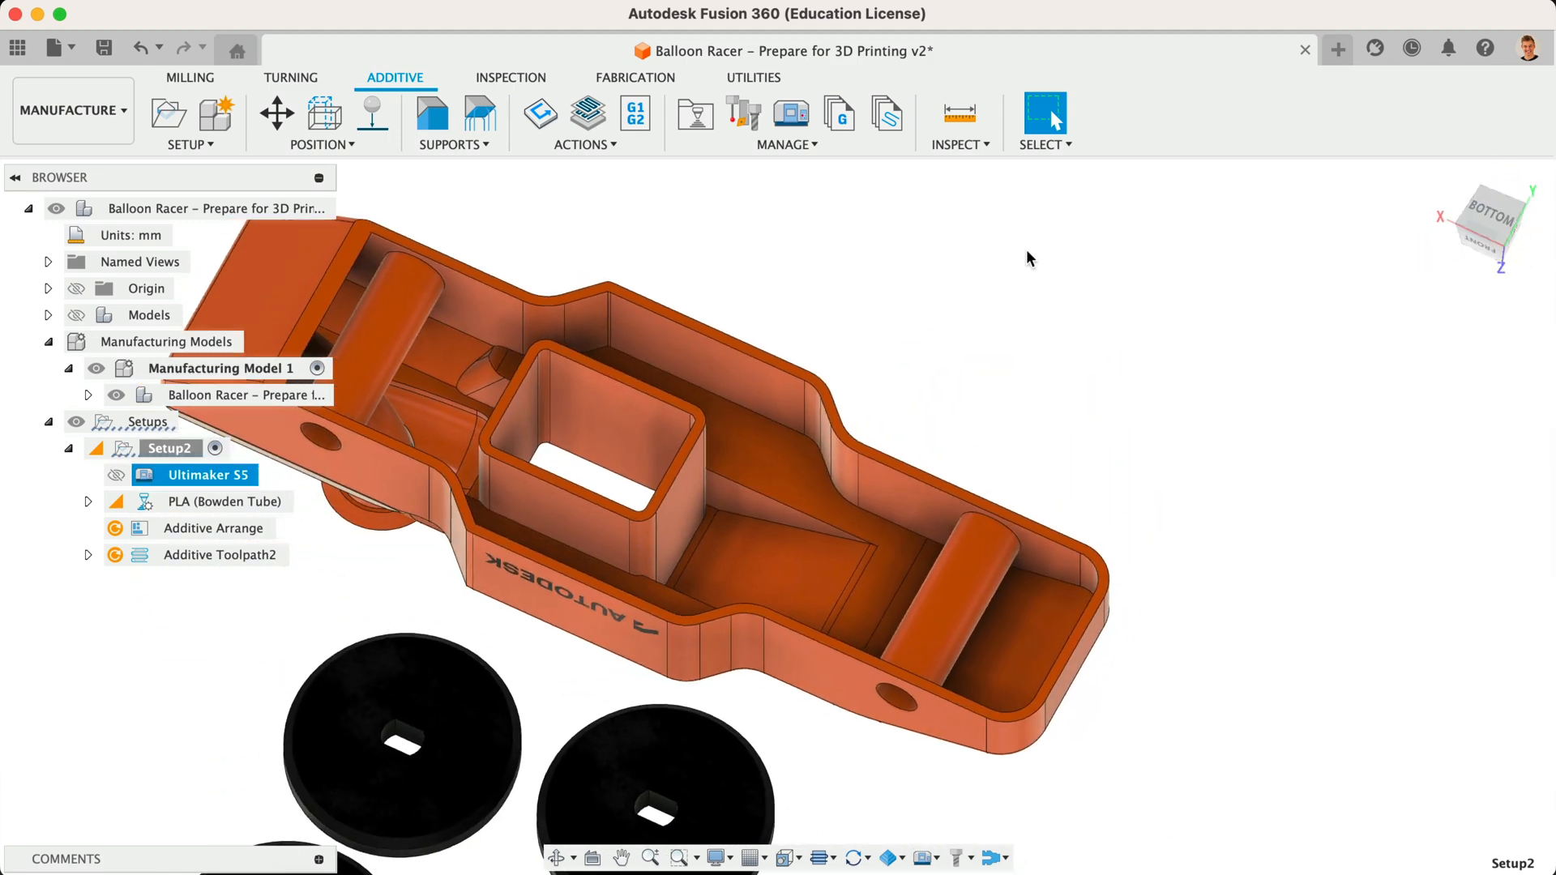
{"action": "left_click", "coordinate": [455, 145]}
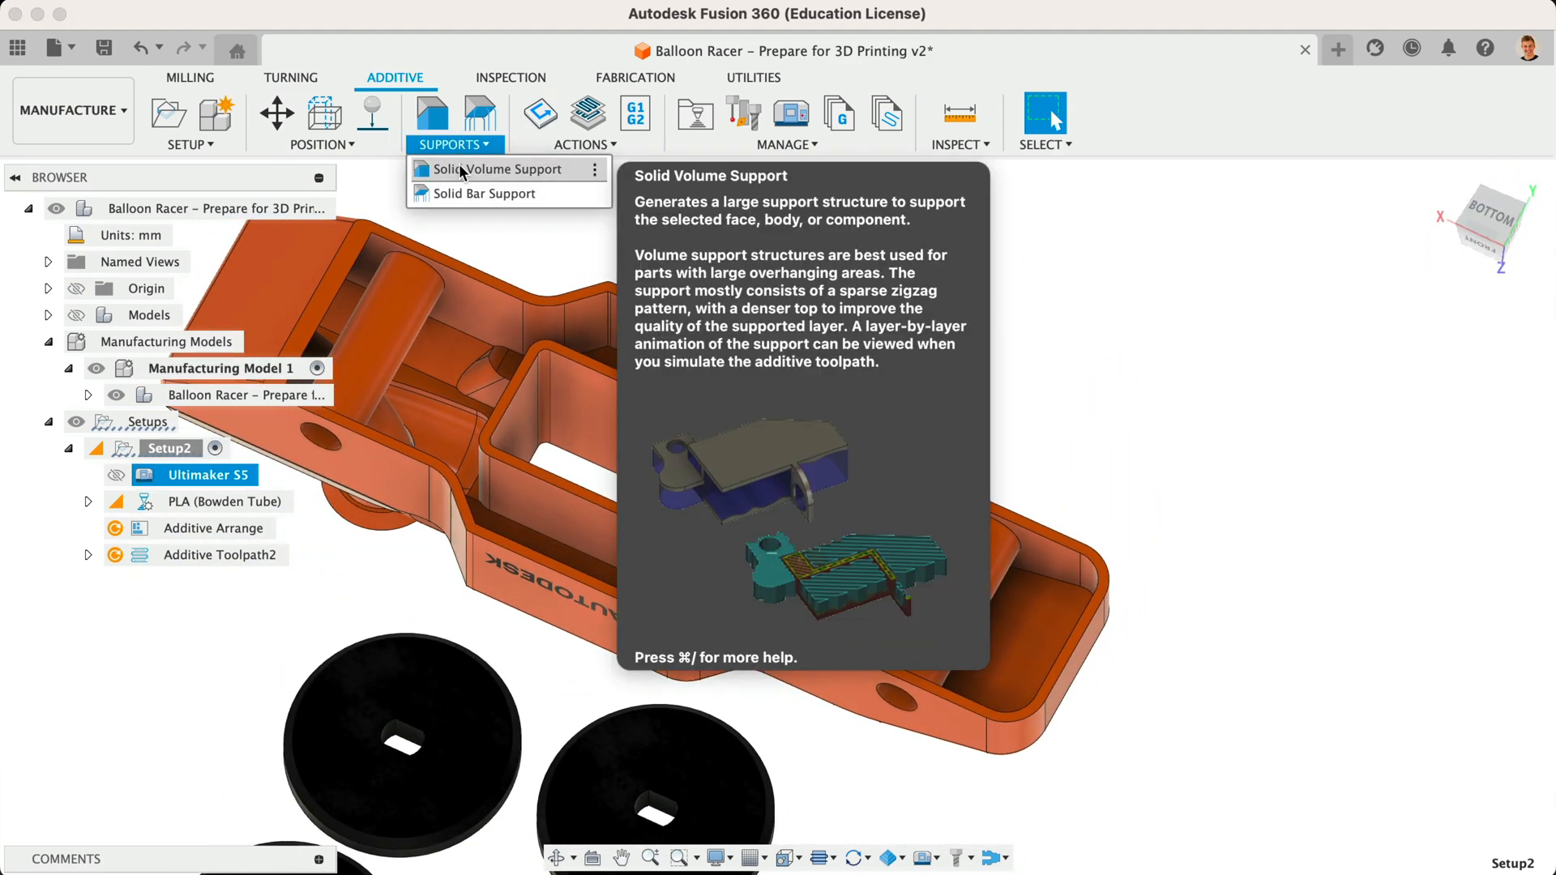
{"action": "left_click", "coordinate": [466, 168]}
{"action": "left_click", "coordinate": [784, 487]}
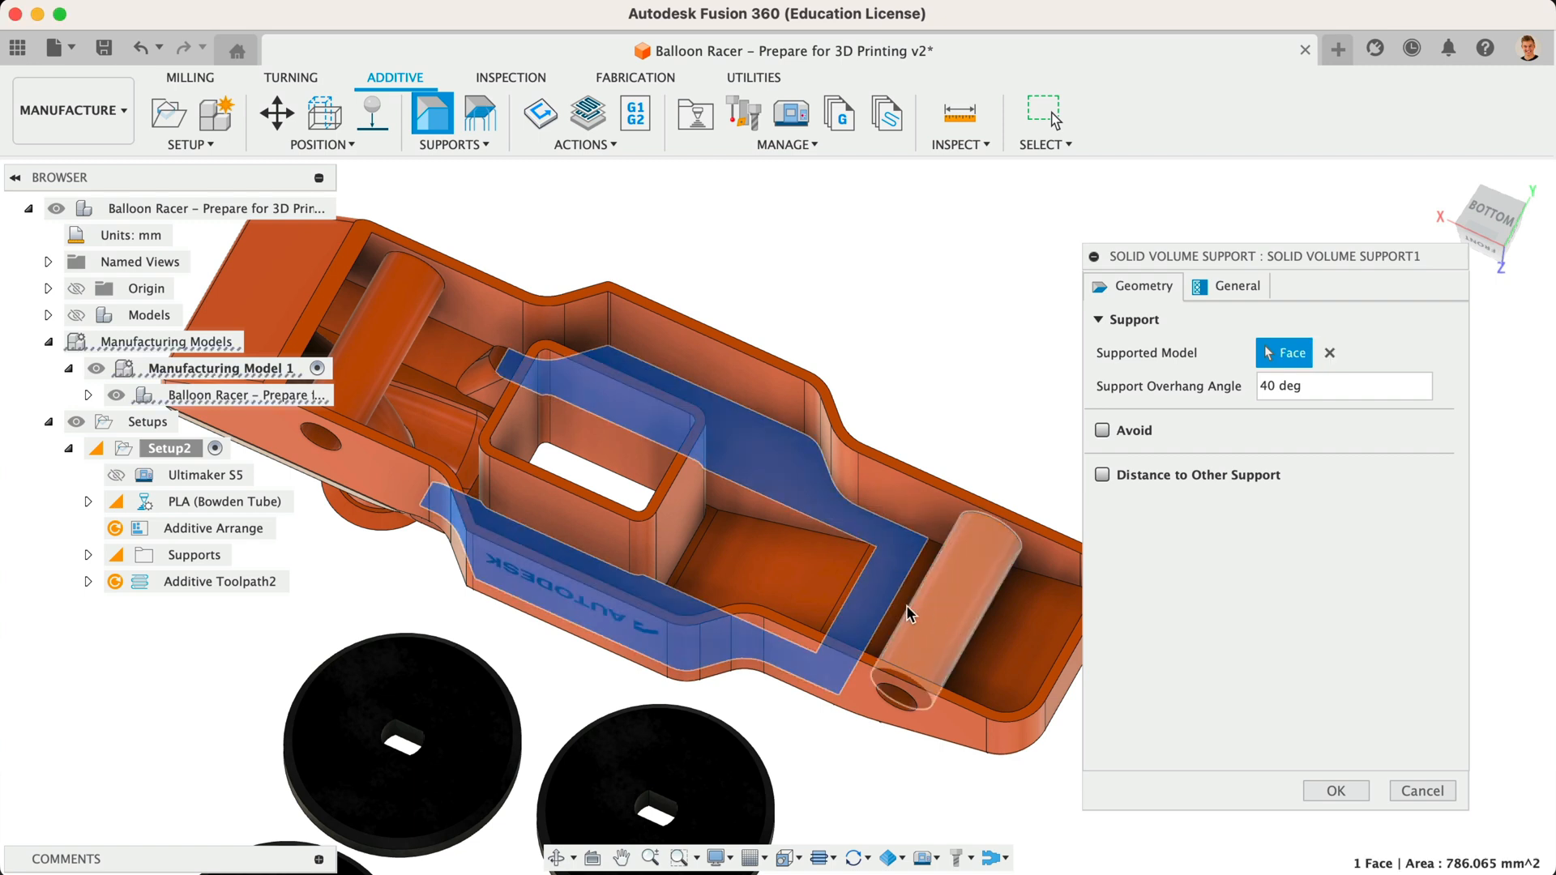
{"action": "left_click", "coordinate": [979, 637]}
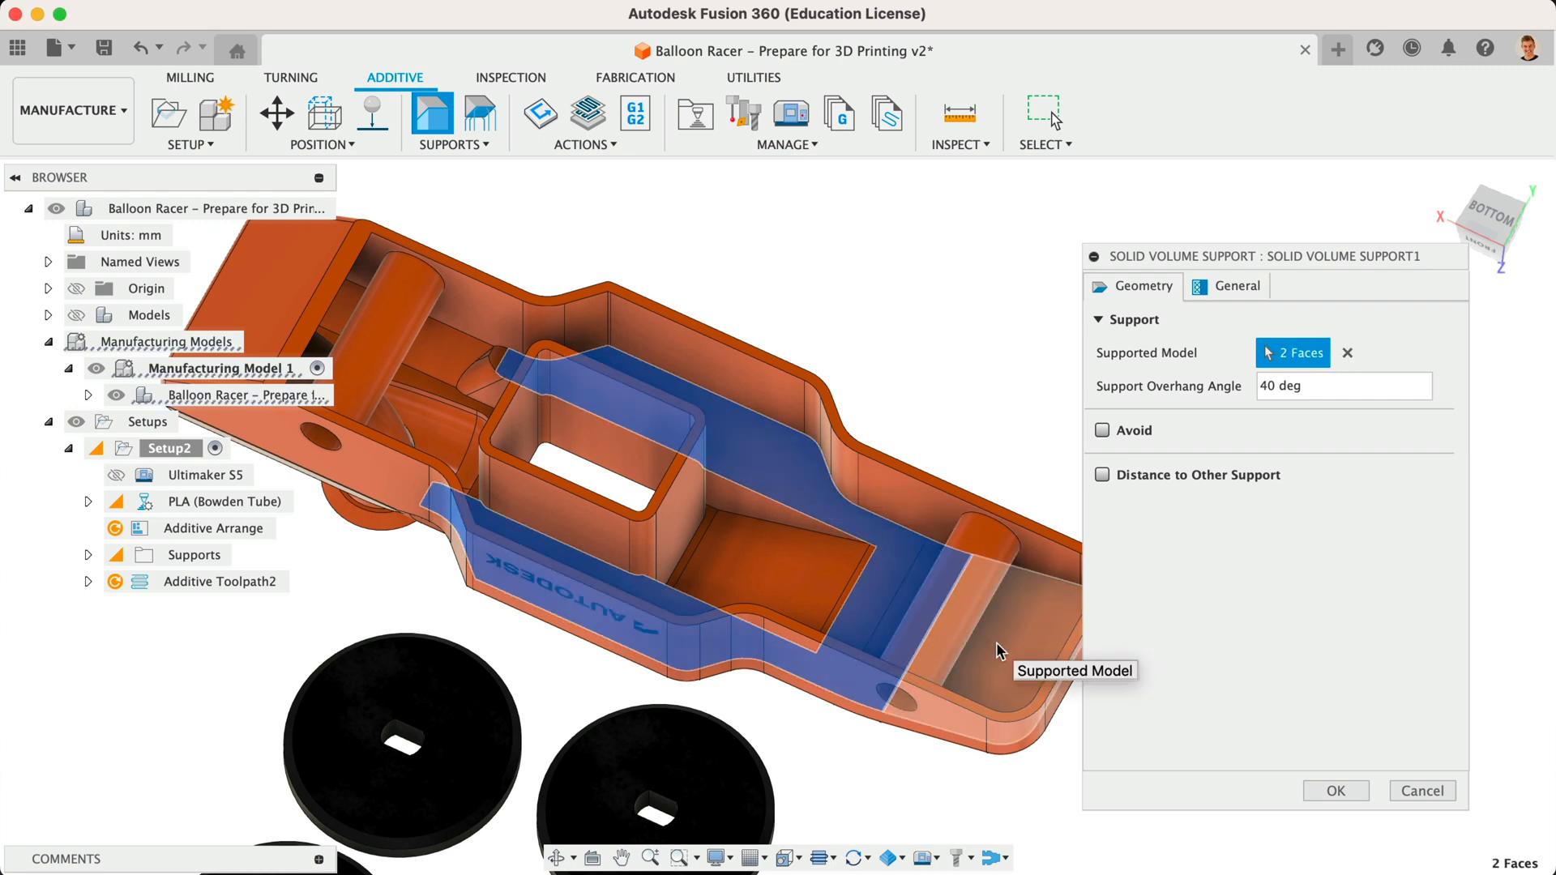
{"action": "left_click", "coordinate": [1001, 642]}
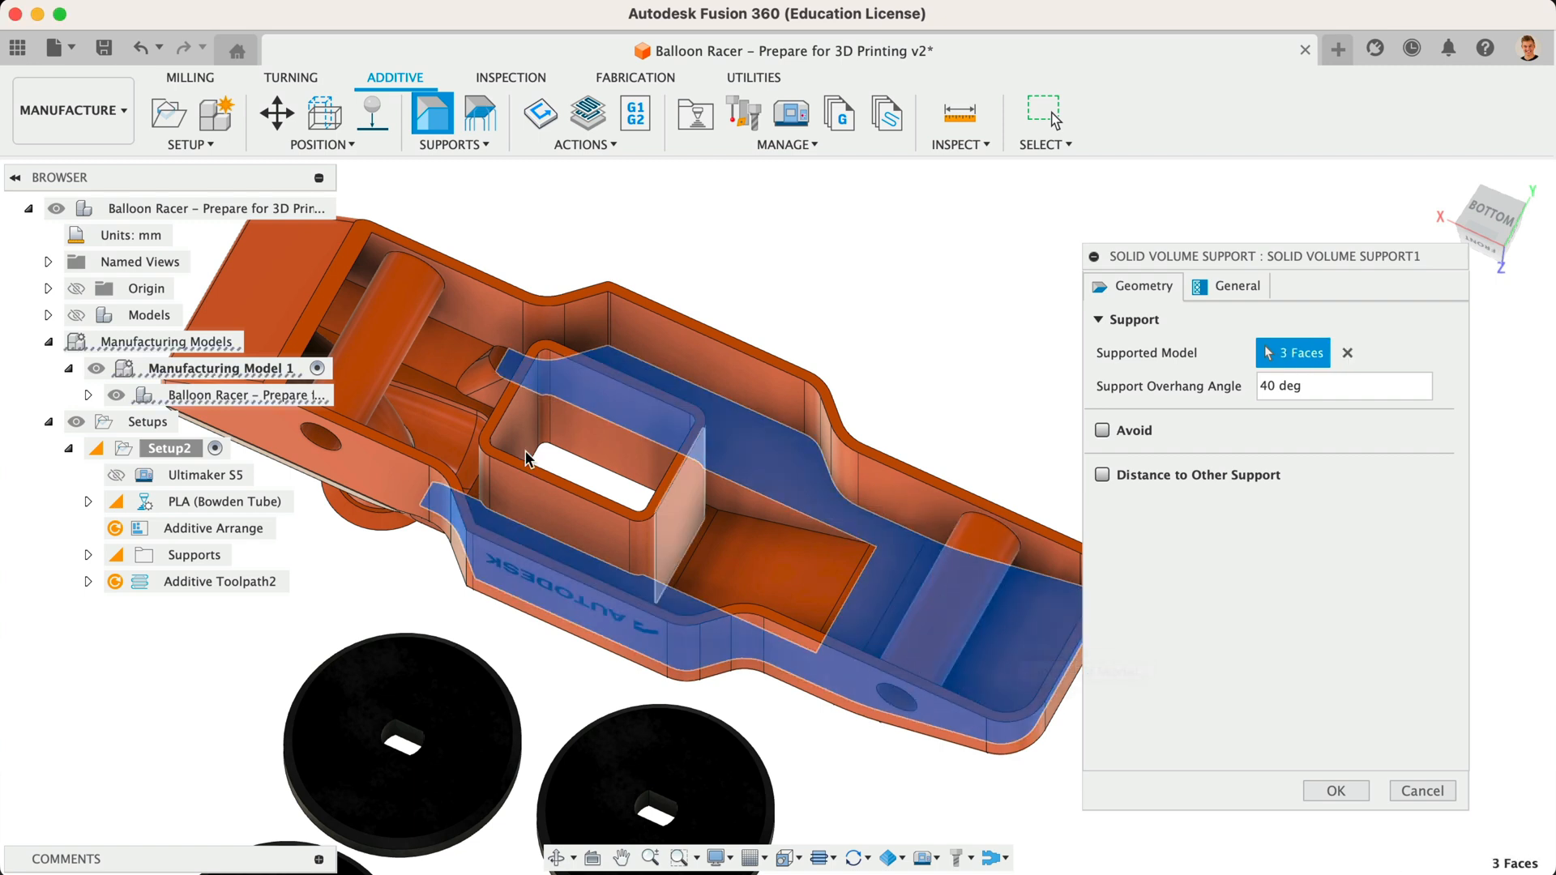
{"action": "left_click", "coordinate": [438, 367]}
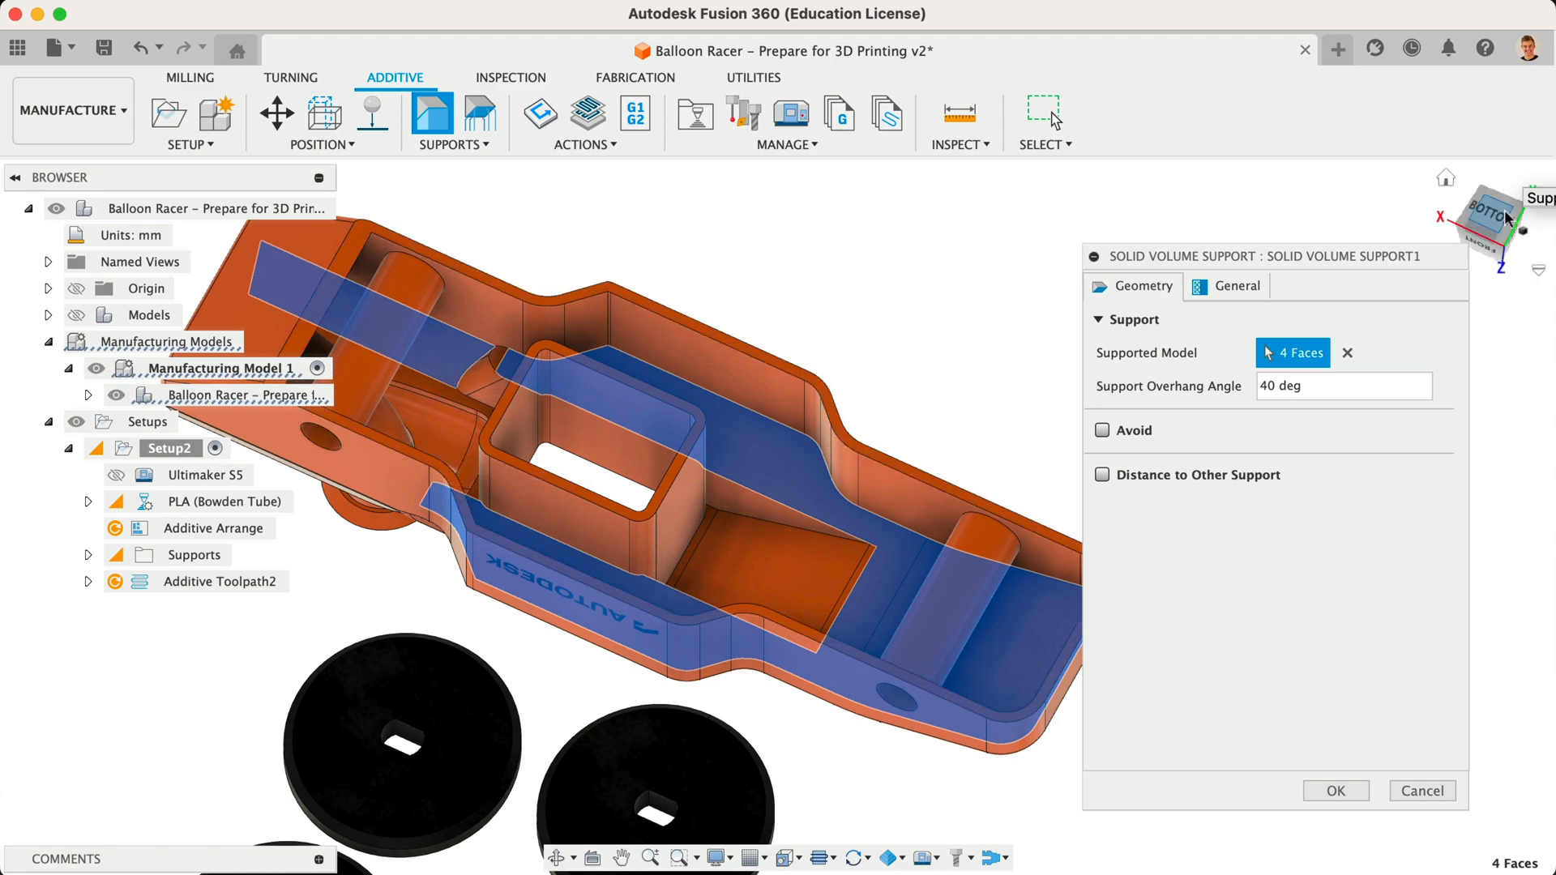
{"action": "left_click_drag", "start_coordinate": [1499, 209], "coordinate": [1500, 230]}
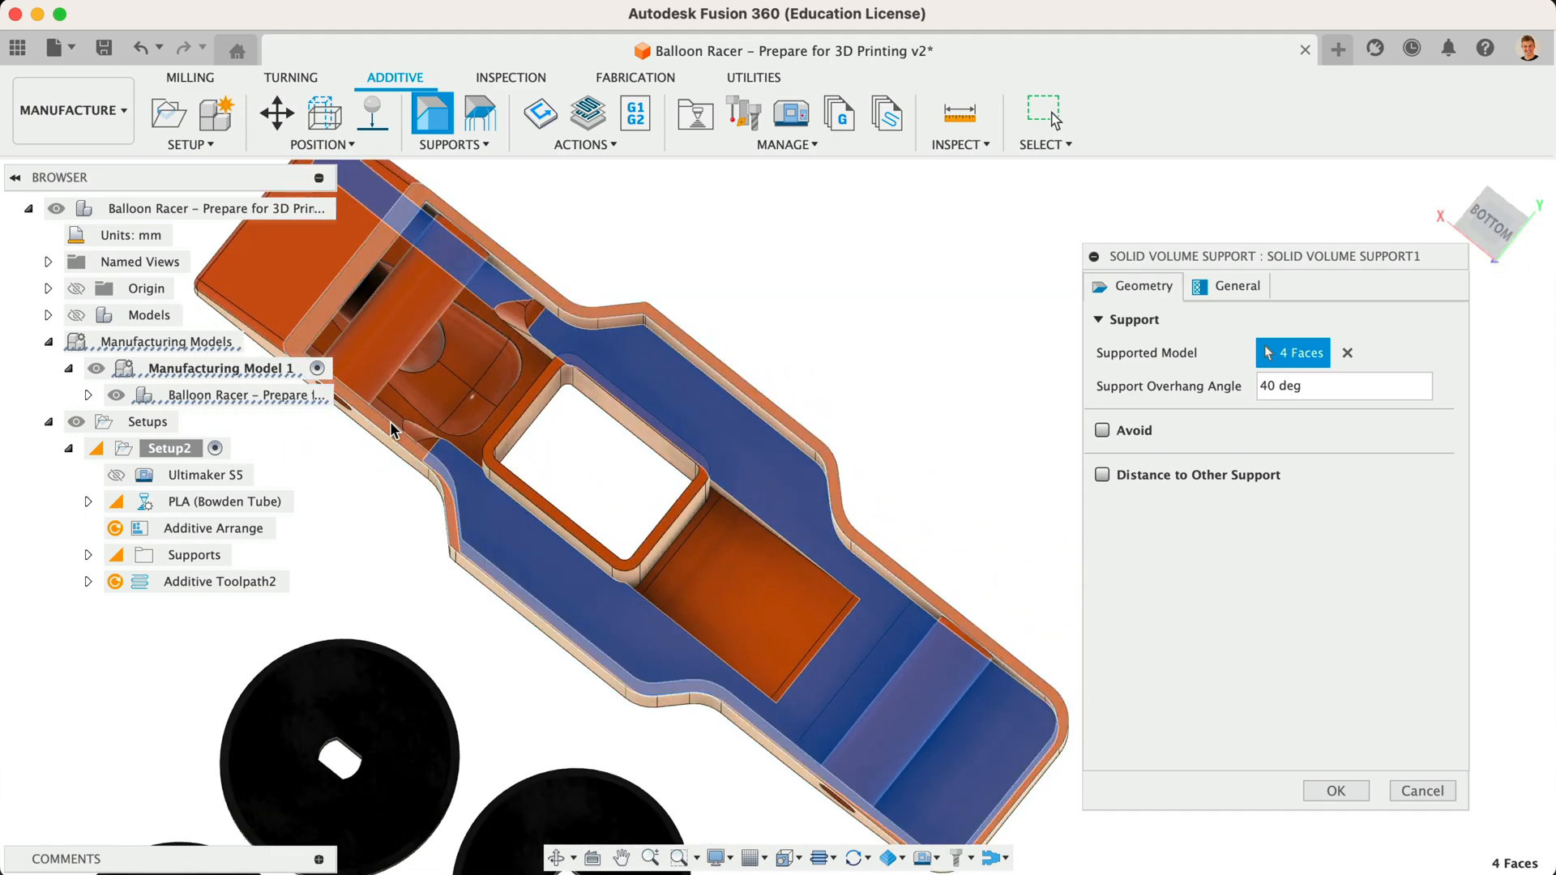
{"action": "left_click_drag", "start_coordinate": [1475, 225], "coordinate": [1462, 235]}
{"action": "scroll", "coordinate": [711, 299], "scroll_direction": "up", "scroll_amount": 3}
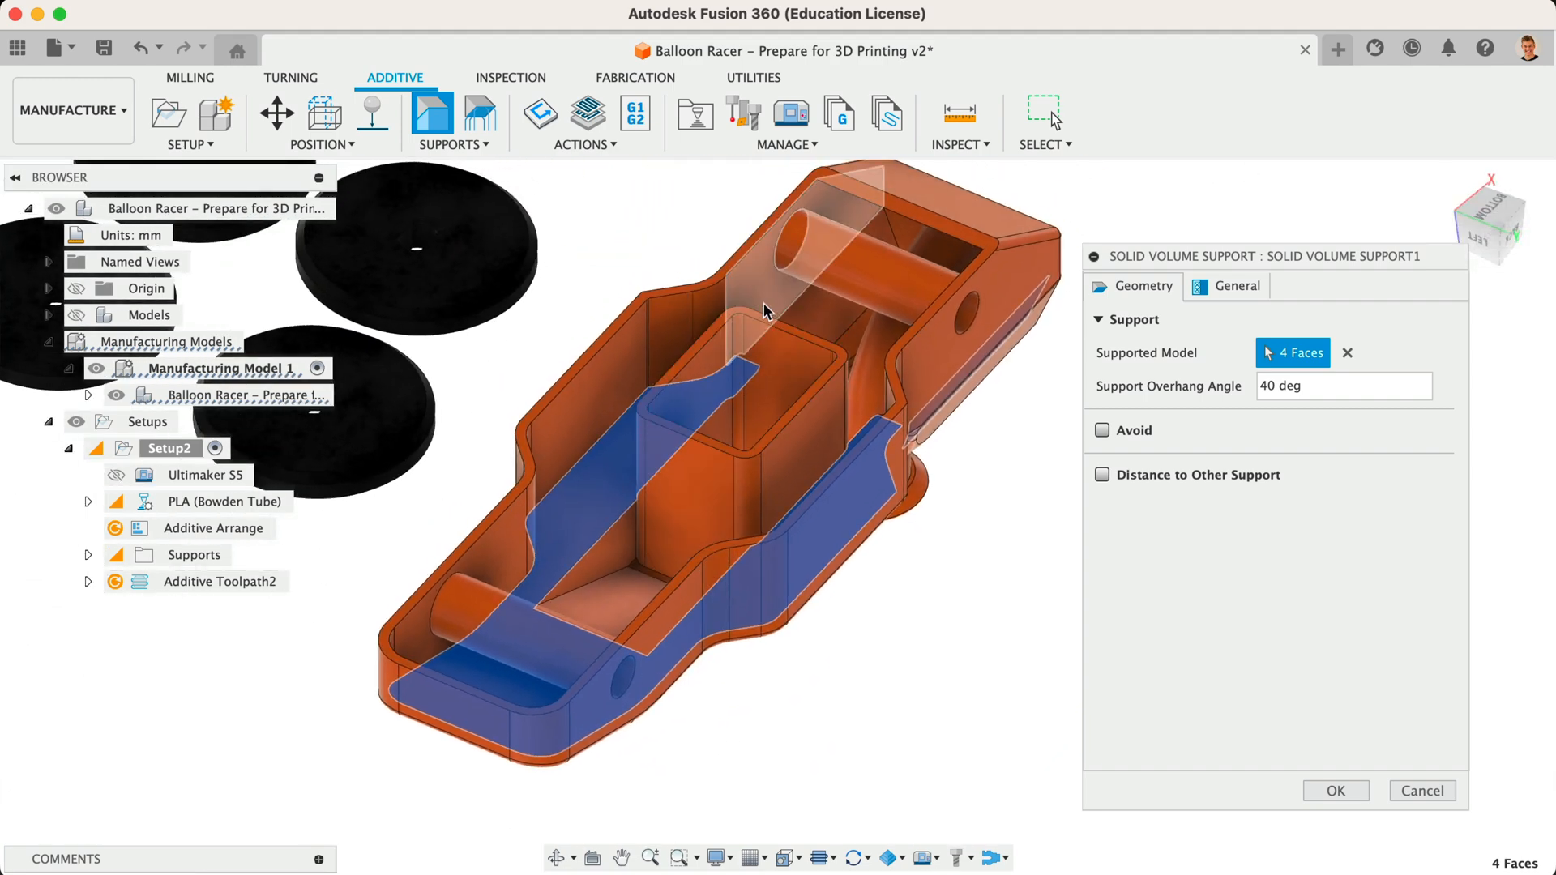
{"action": "left_click", "coordinate": [810, 309]}
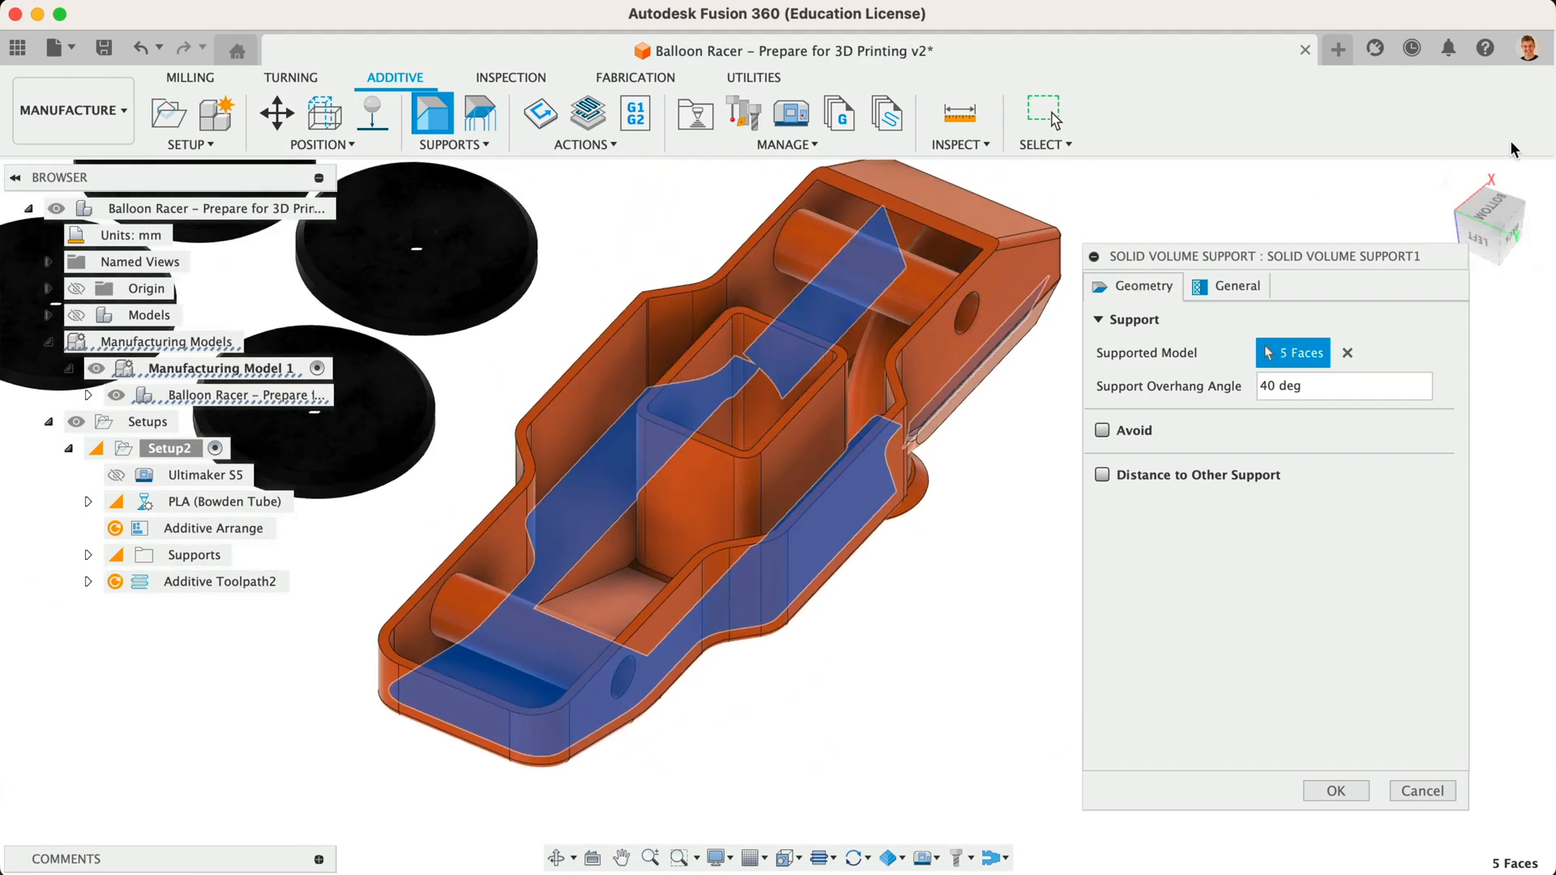
Set the Support Overhang Angle to 45 deg and create the solid volume support.
{"action": "left_click", "coordinate": [1459, 217]}
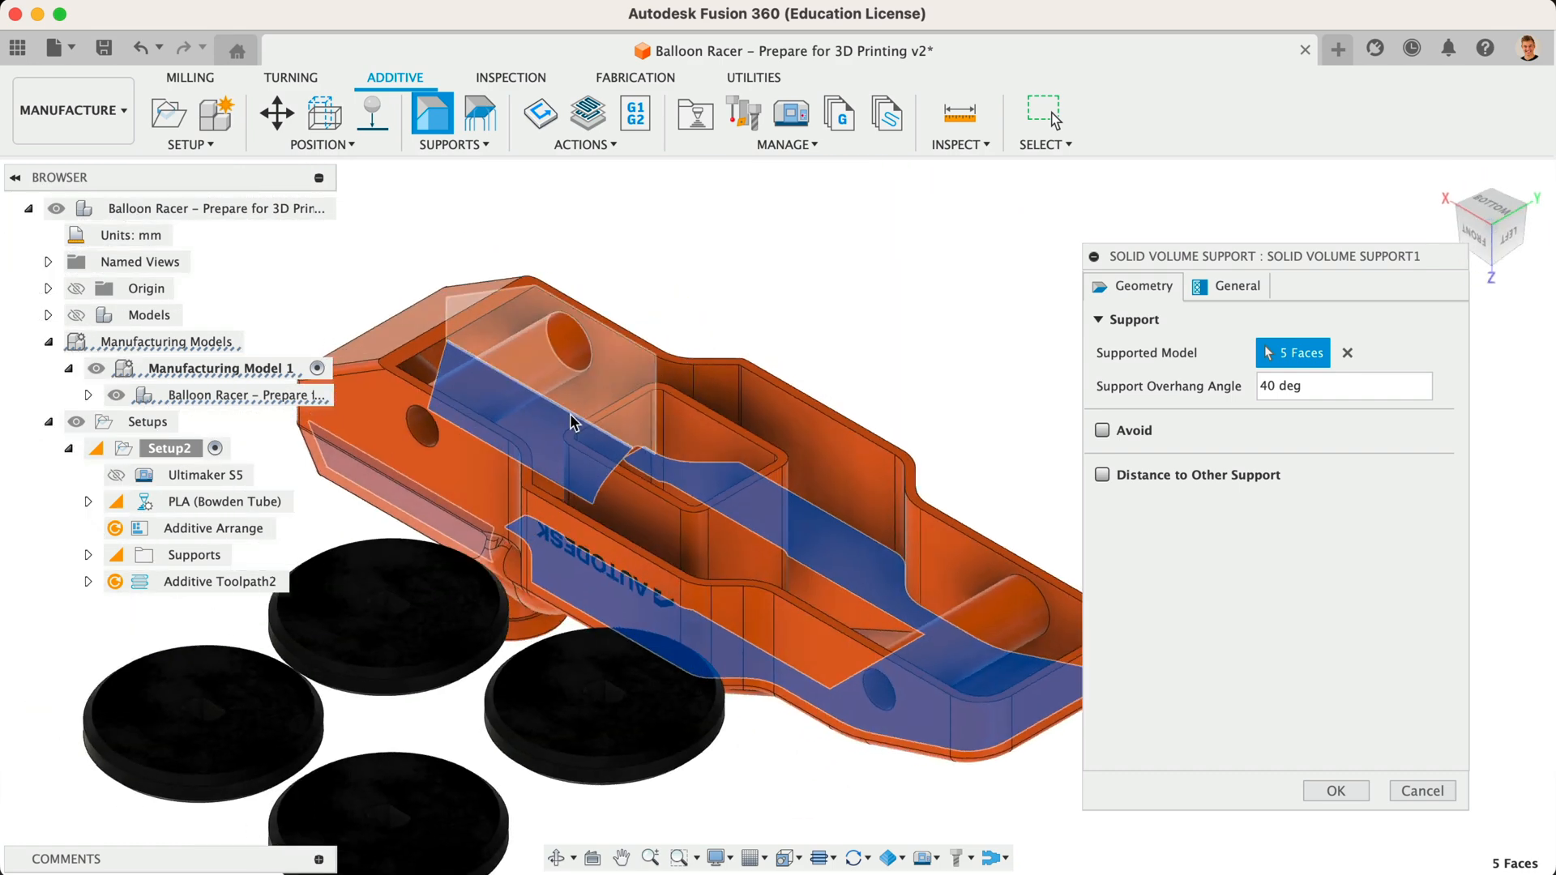
{"action": "double_click", "coordinate": [1272, 386]}
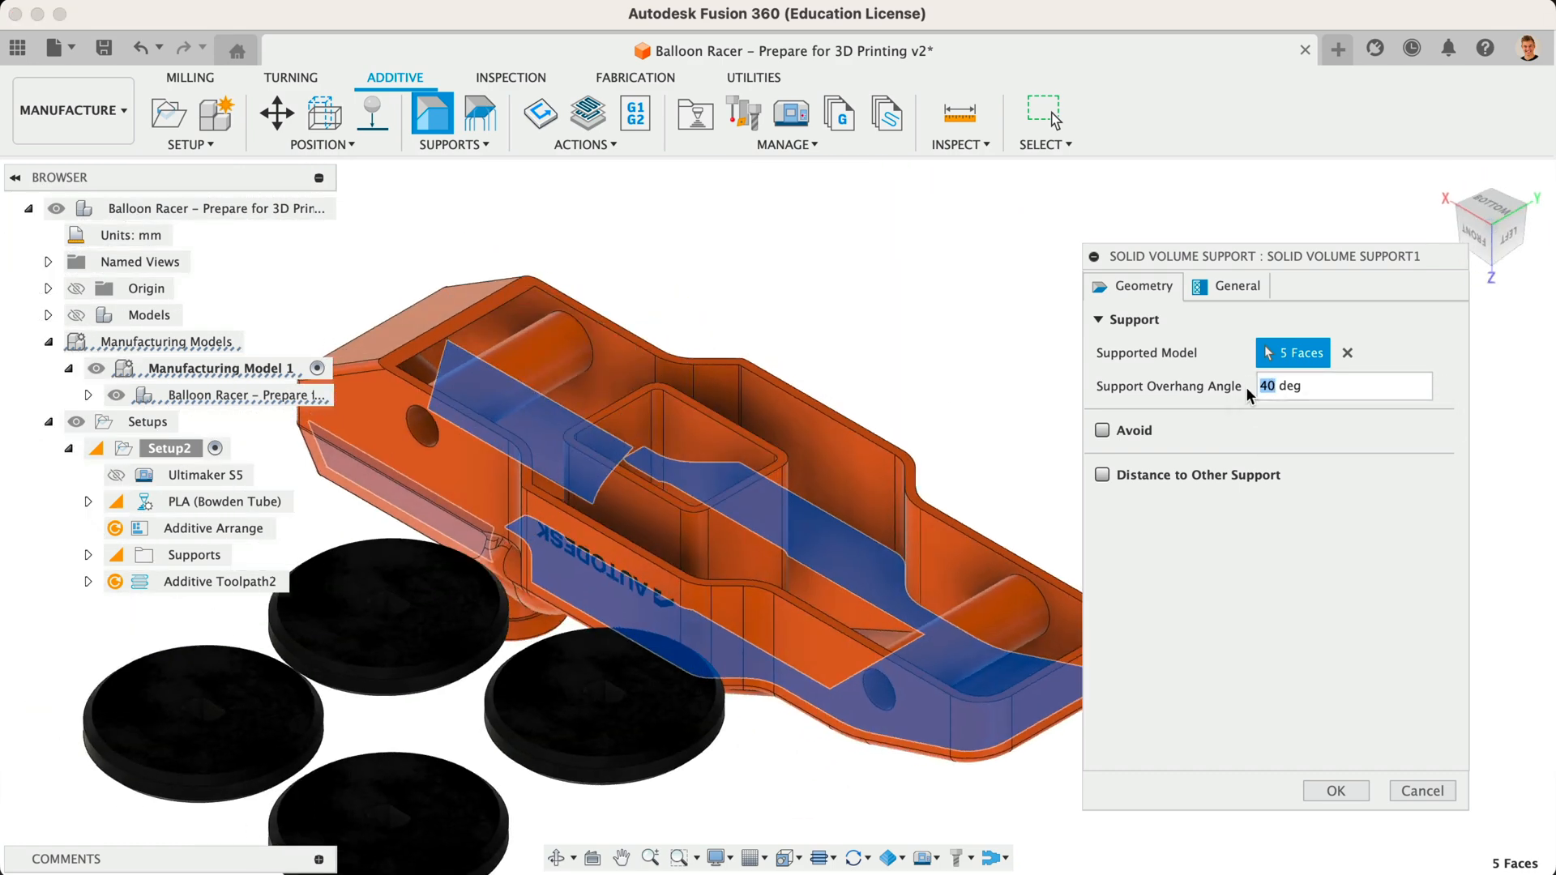
{"action": "type", "text": "45"}
{"action": "mouse_move", "coordinate": [1491, 219]}
{"action": "left_mouse_down"}
{"action": "mouse_move", "coordinate": [1469, 281]}
{"action": "mouse_move", "coordinate": [1446, 271]}
{"action": "mouse_move", "coordinate": [1465, 261]}
{"action": "mouse_move", "coordinate": [1410, 235]}
{"action": "mouse_move", "coordinate": [1297, 247]}
{"action": "mouse_move", "coordinate": [1240, 279]}
{"action": "left_mouse_up"}
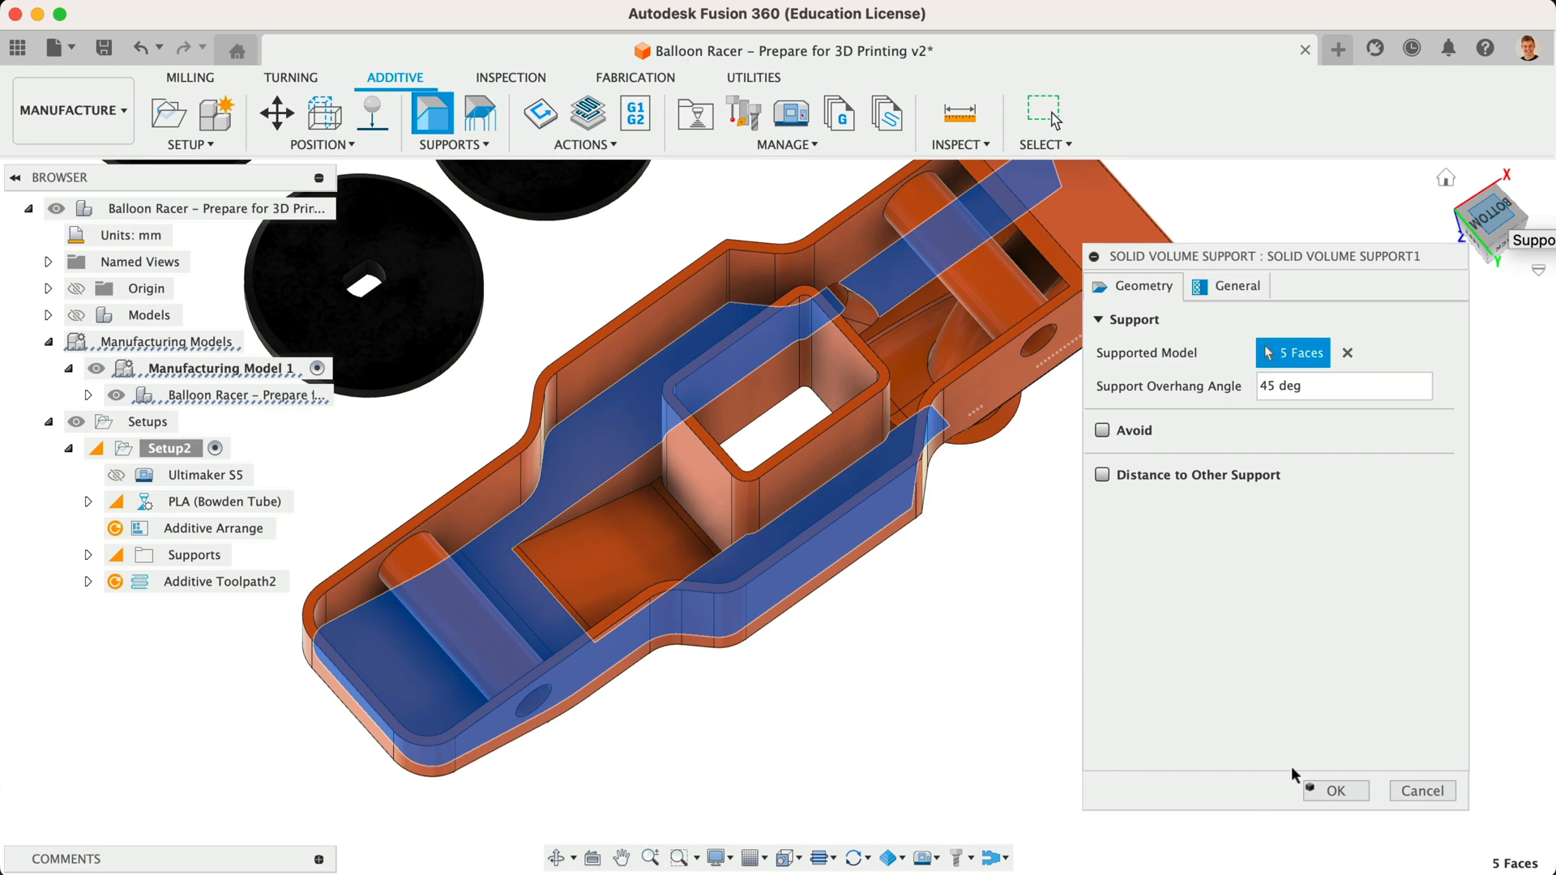
{"action": "left_click", "coordinate": [1335, 792]}
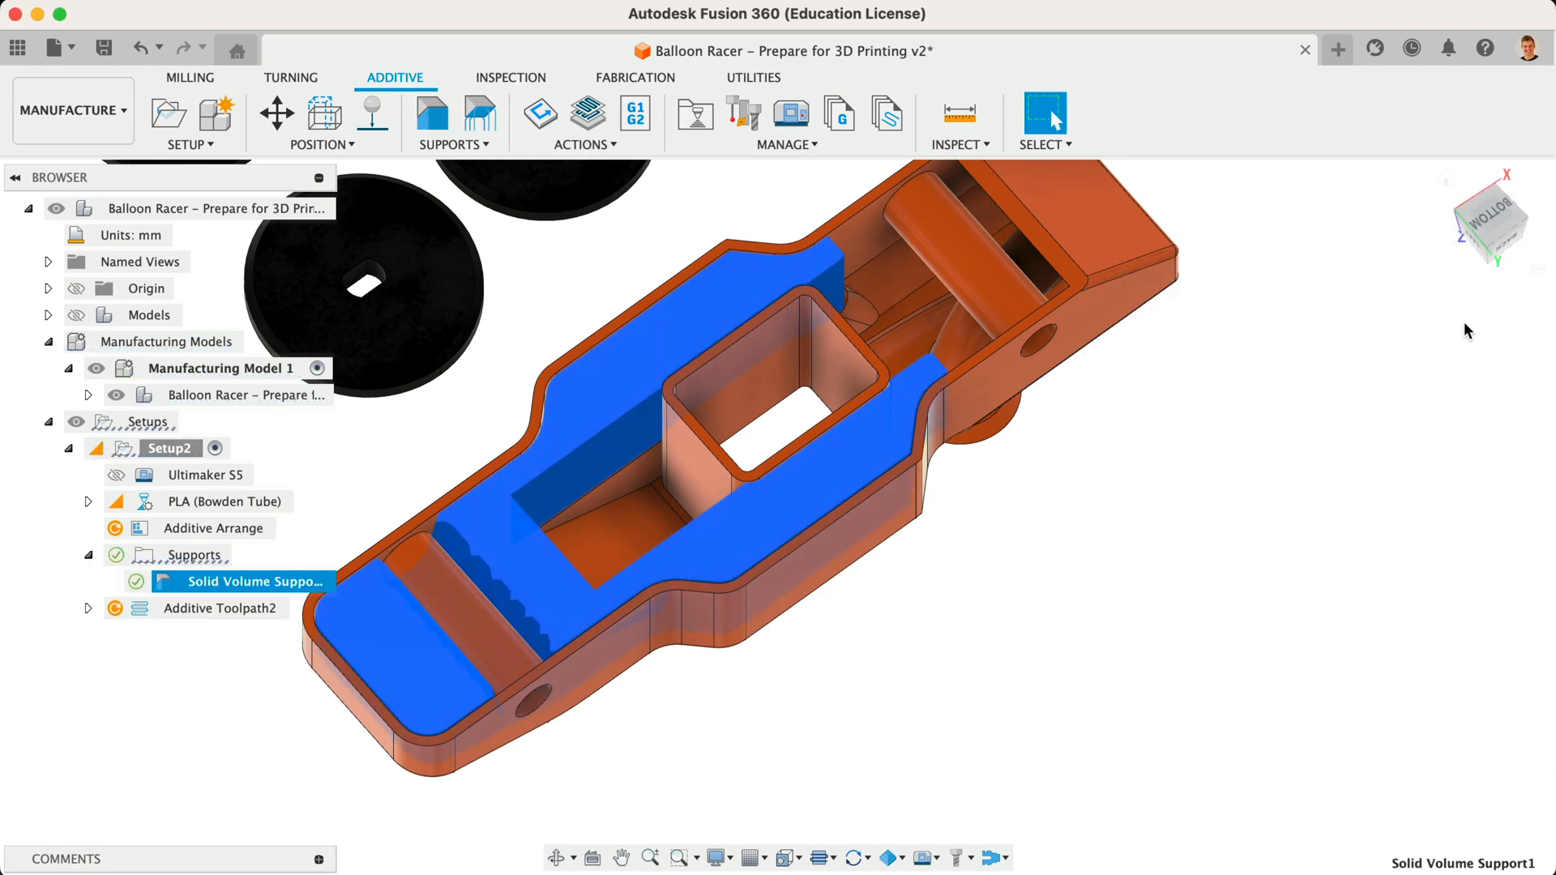
Show the Ultimaker S5 machine again and generate the additive toolpath, including operations that do not require regeneration.
{"action": "left_click_drag", "start_coordinate": [1497, 219], "coordinate": [1289, 392]}
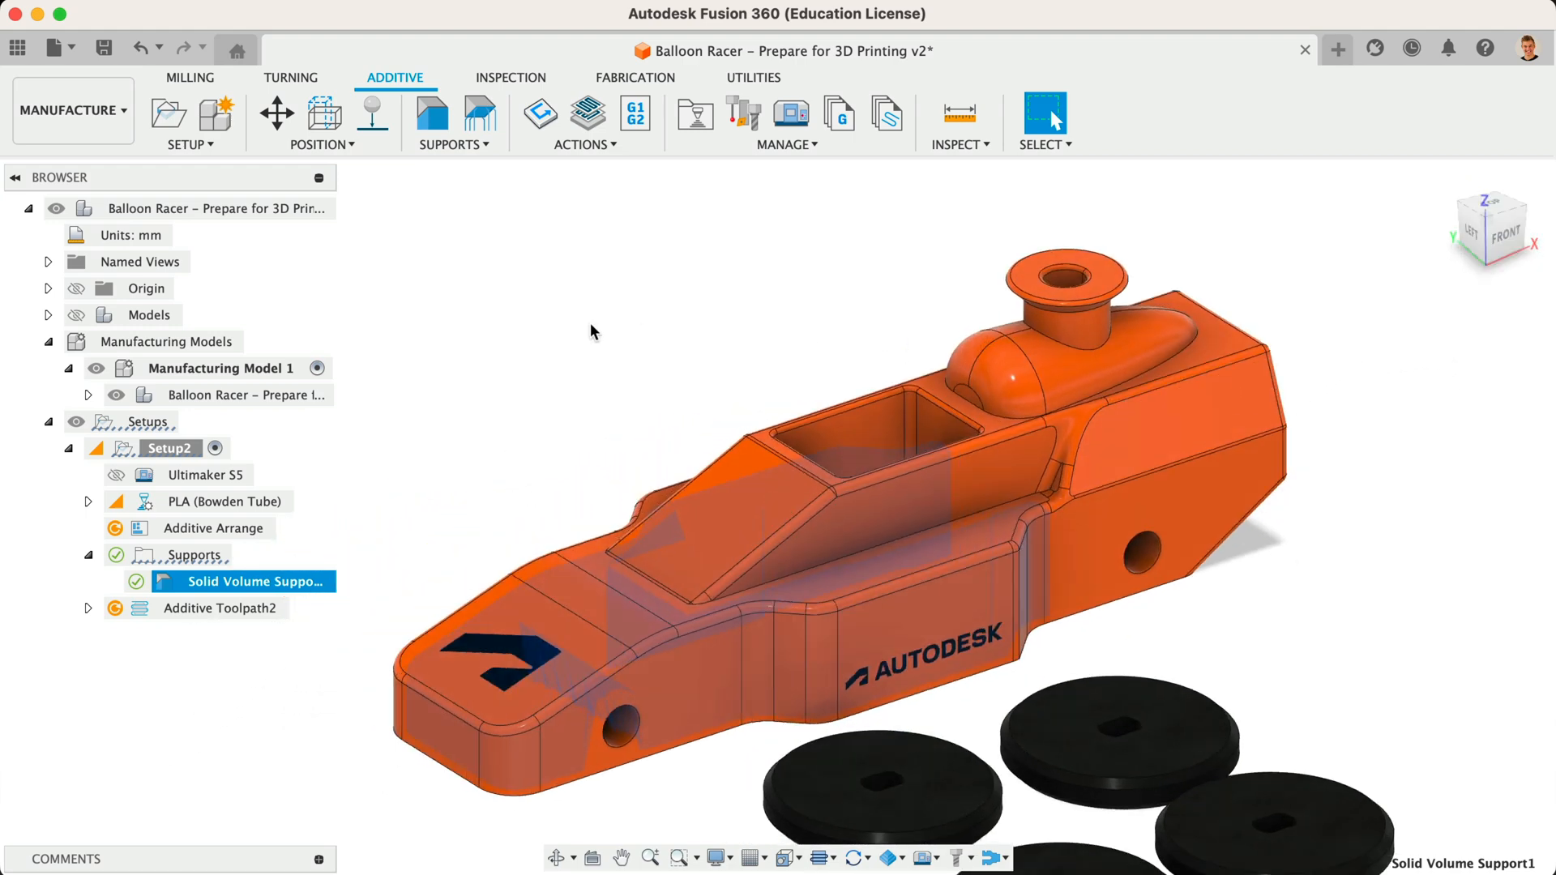
{"action": "scroll", "coordinate": [590, 324], "scroll_direction": "down", "scroll_amount": 3}
{"action": "left_click", "coordinate": [117, 476]}
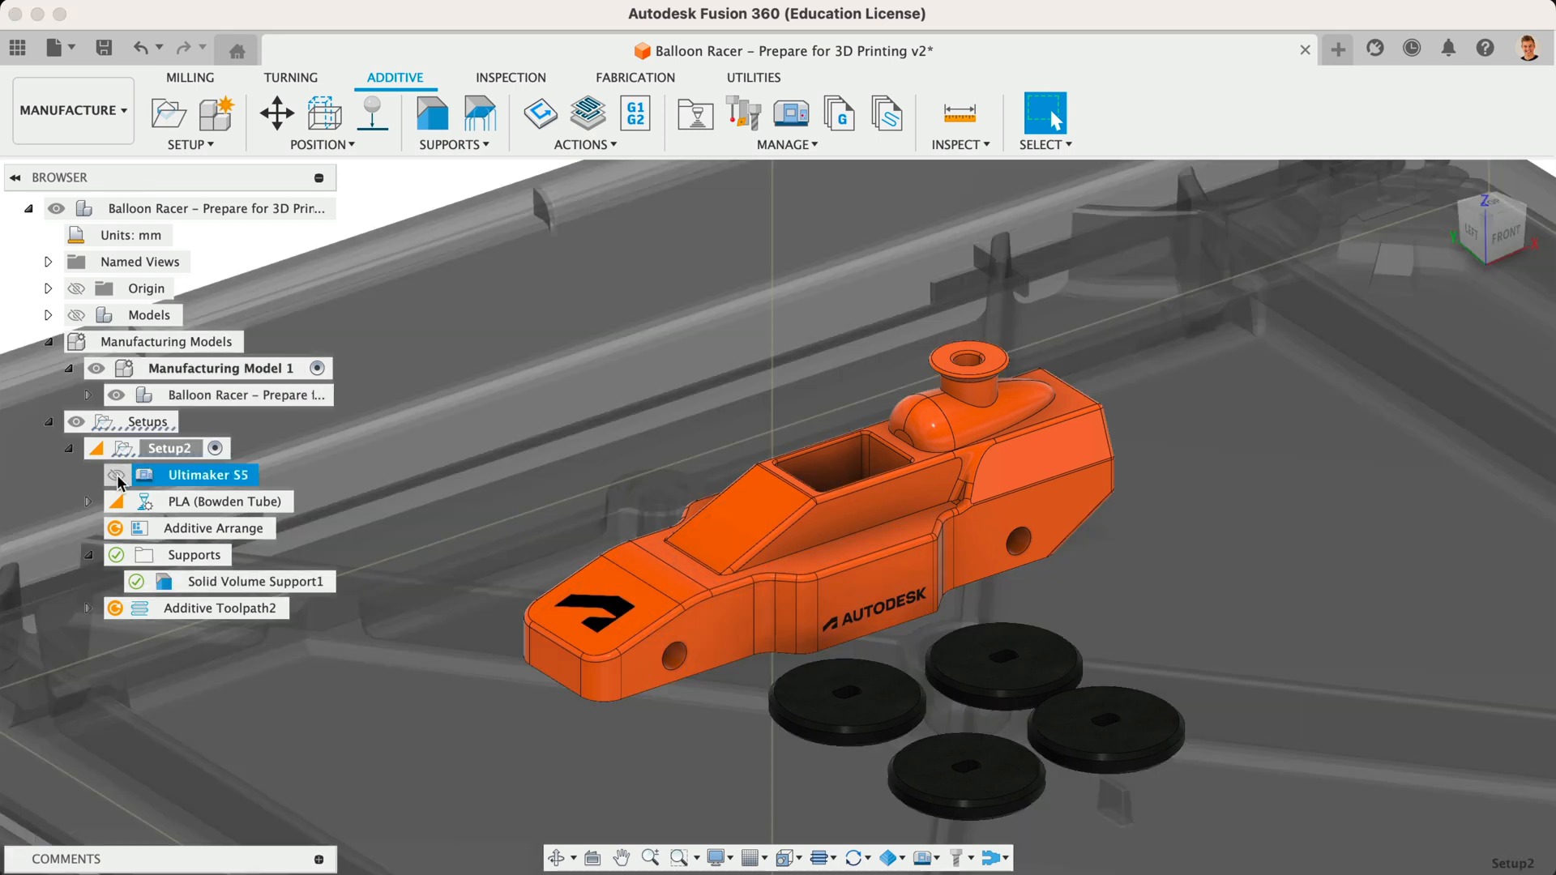
{"action": "left_click", "coordinate": [542, 121]}
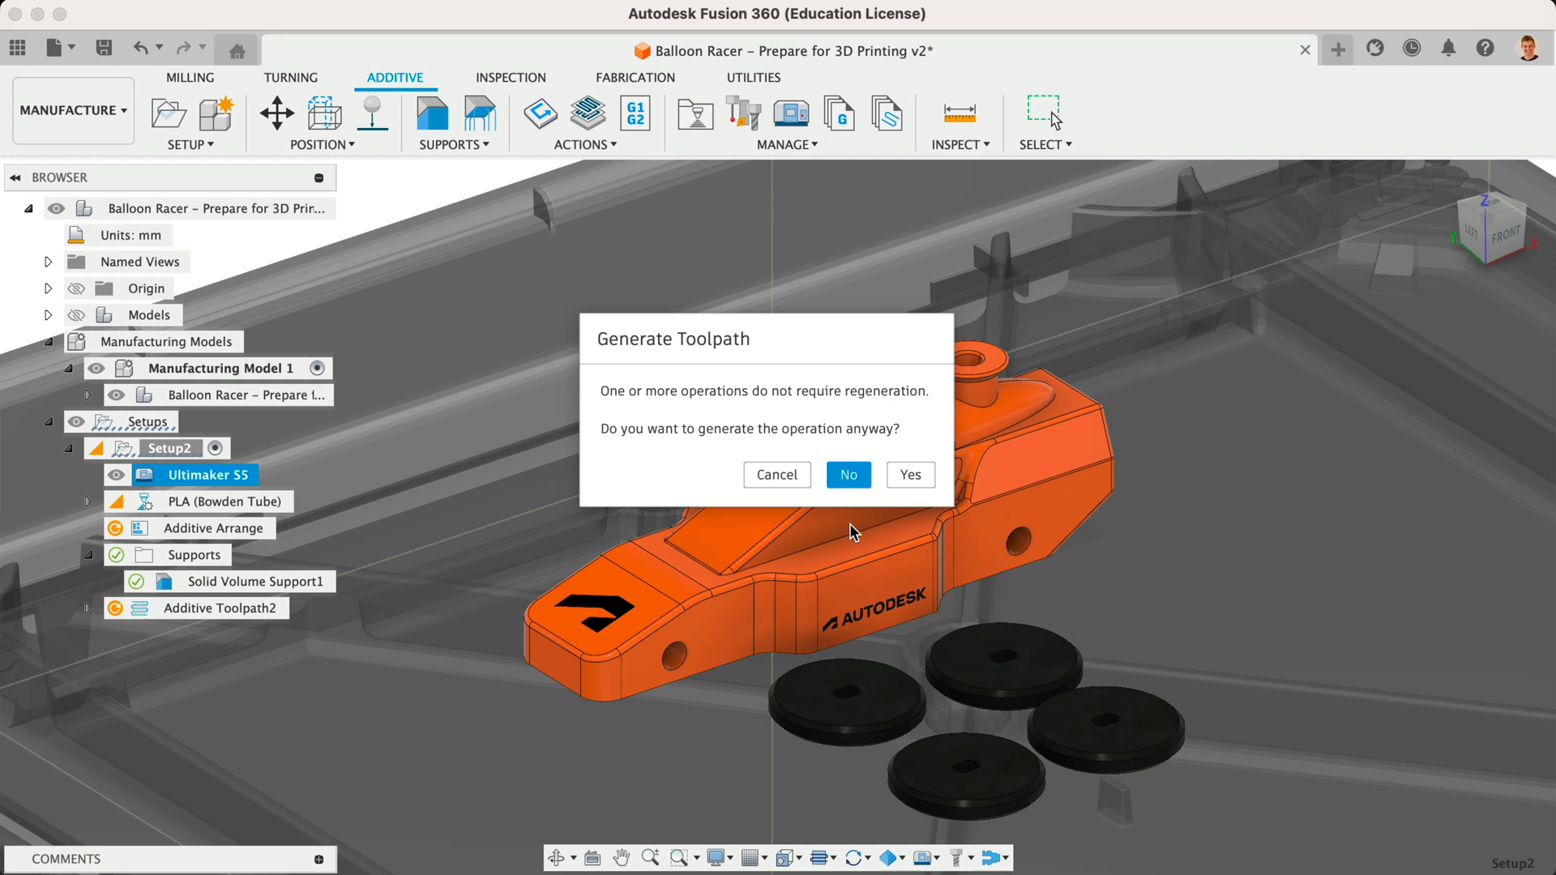
{"action": "left_click", "coordinate": [905, 475]}
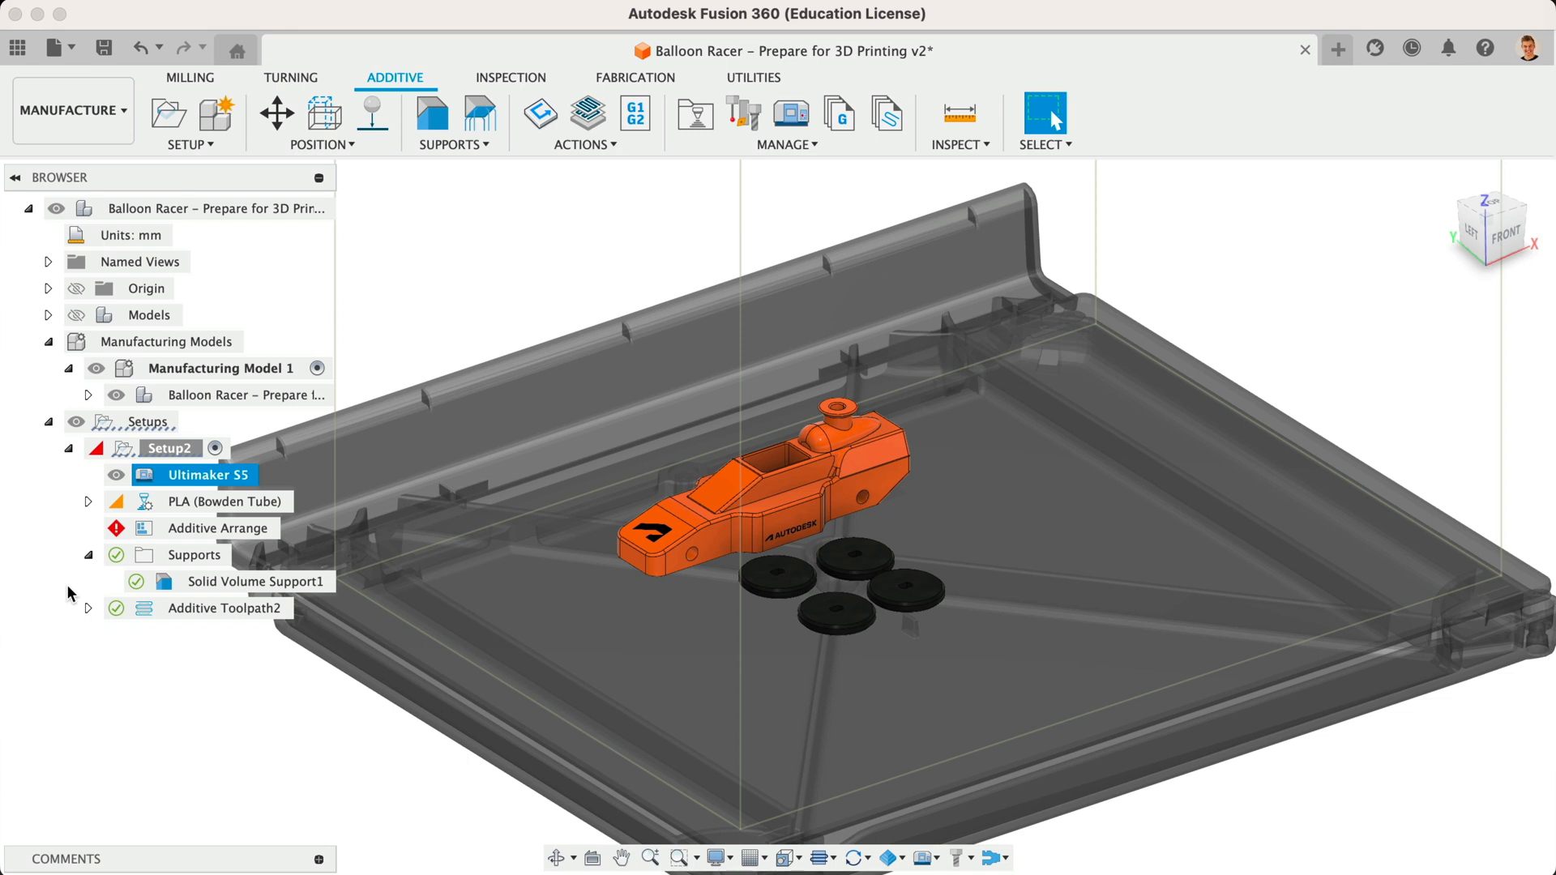
Check the print time under Additive Toolpath2, review the time and material consumption in Setup2's Print Statistics, and close them.
{"action": "left_click", "coordinate": [88, 608]}
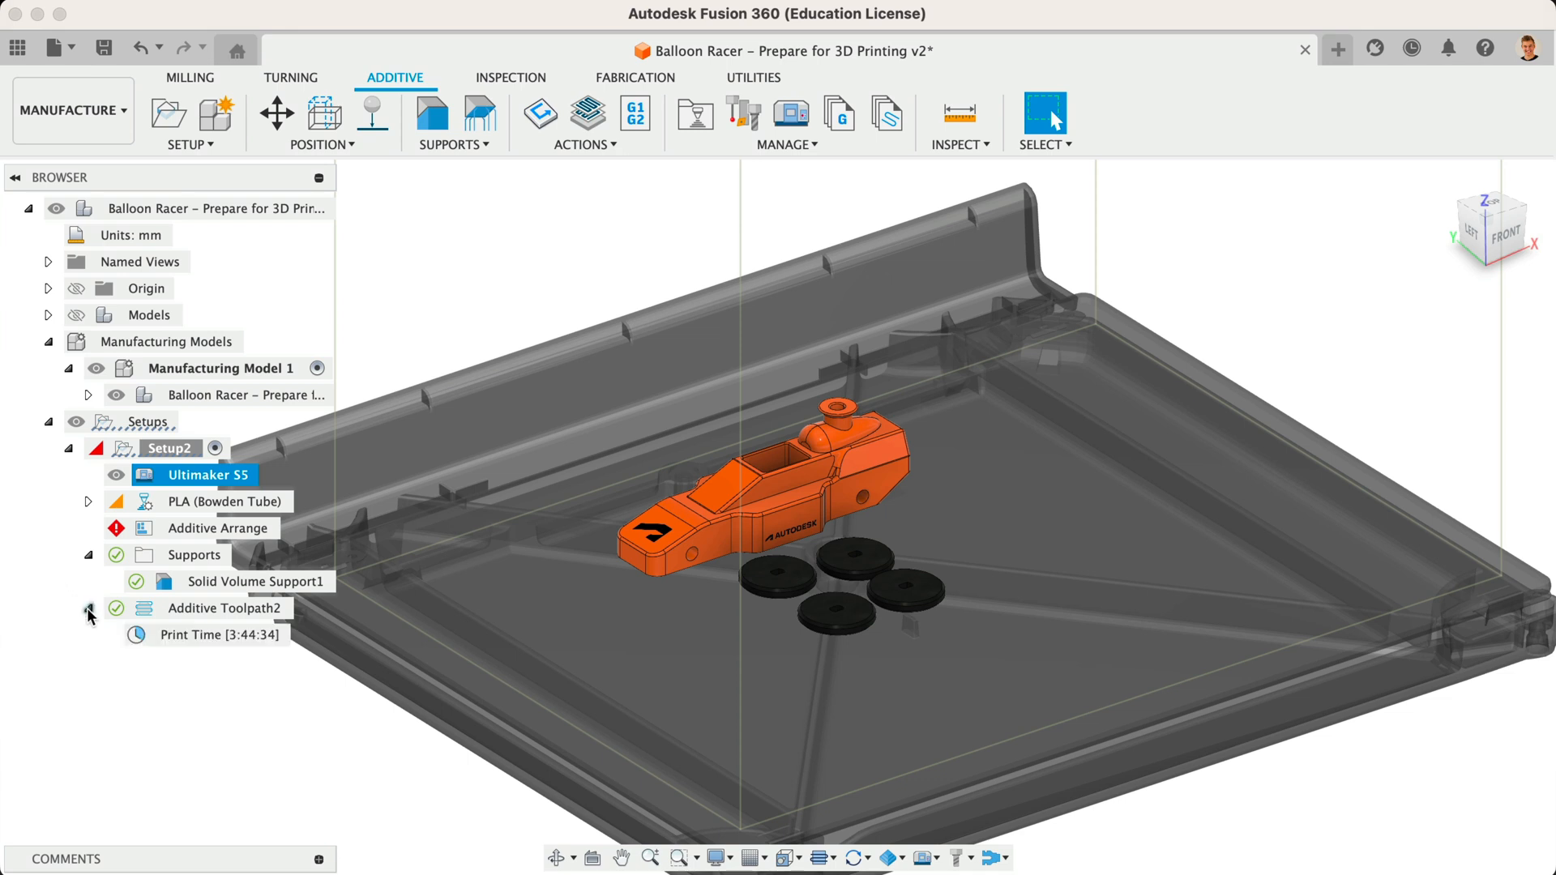
{"action": "left_click", "coordinate": [197, 640]}
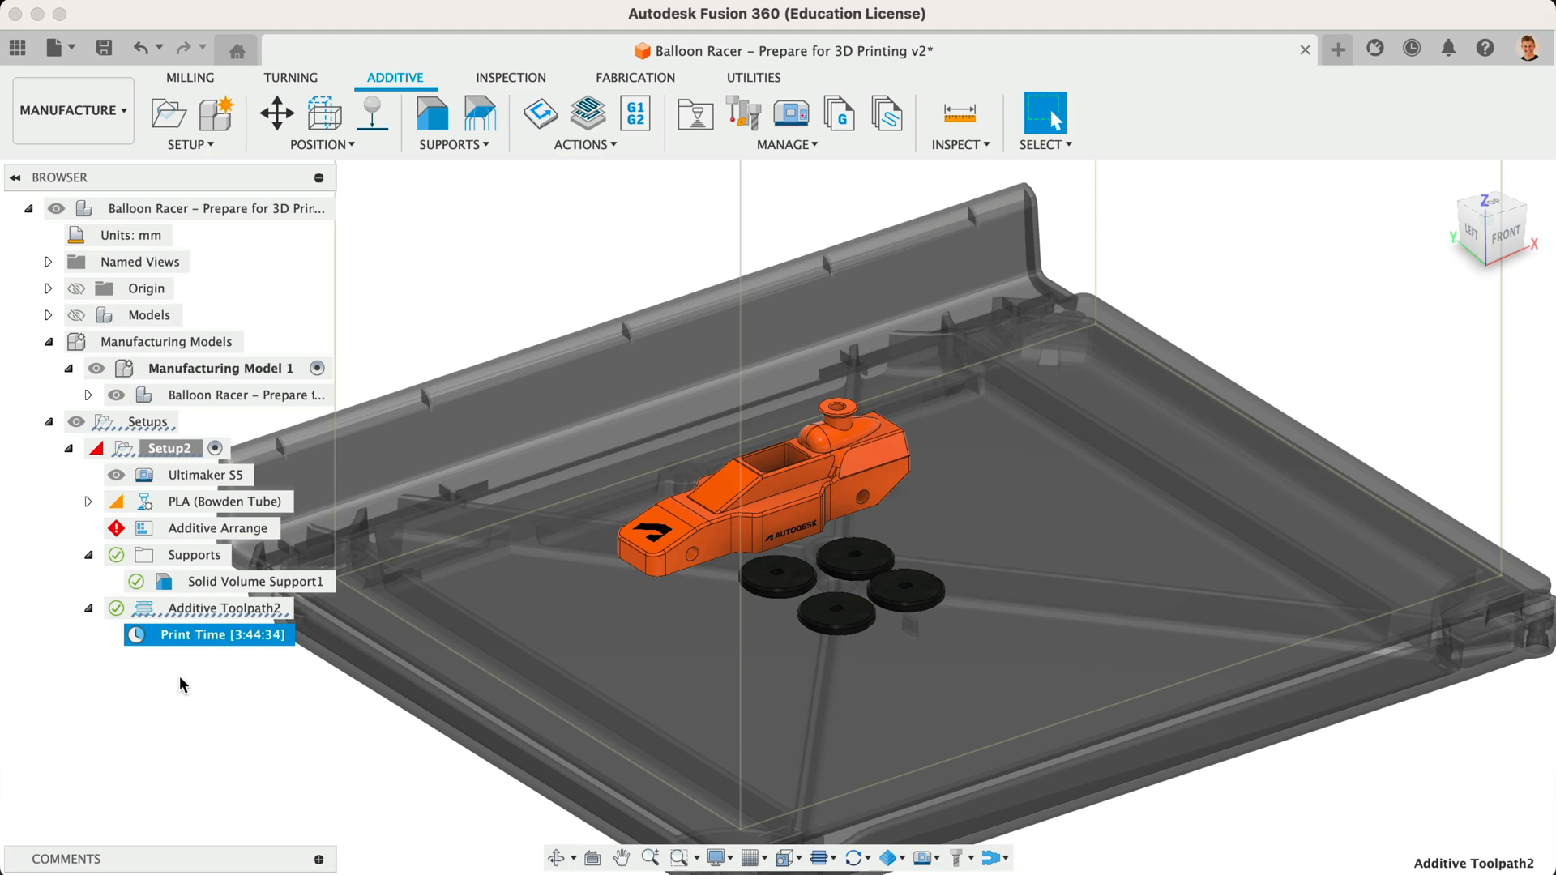
{"action": "left_click", "coordinate": [593, 144]}
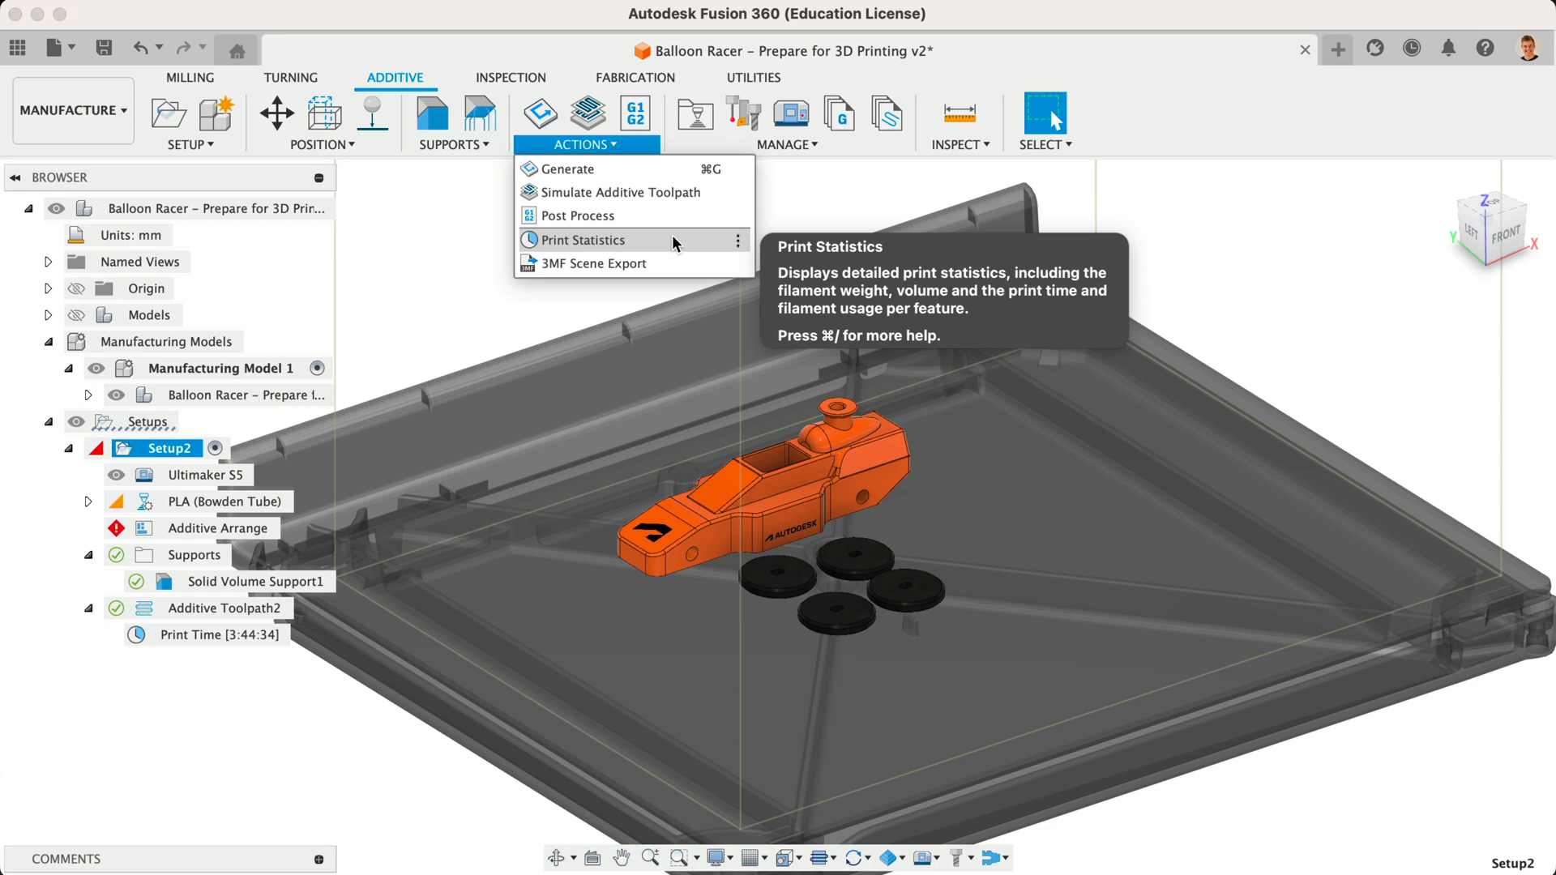
{"action": "left_click", "coordinate": [670, 241]}
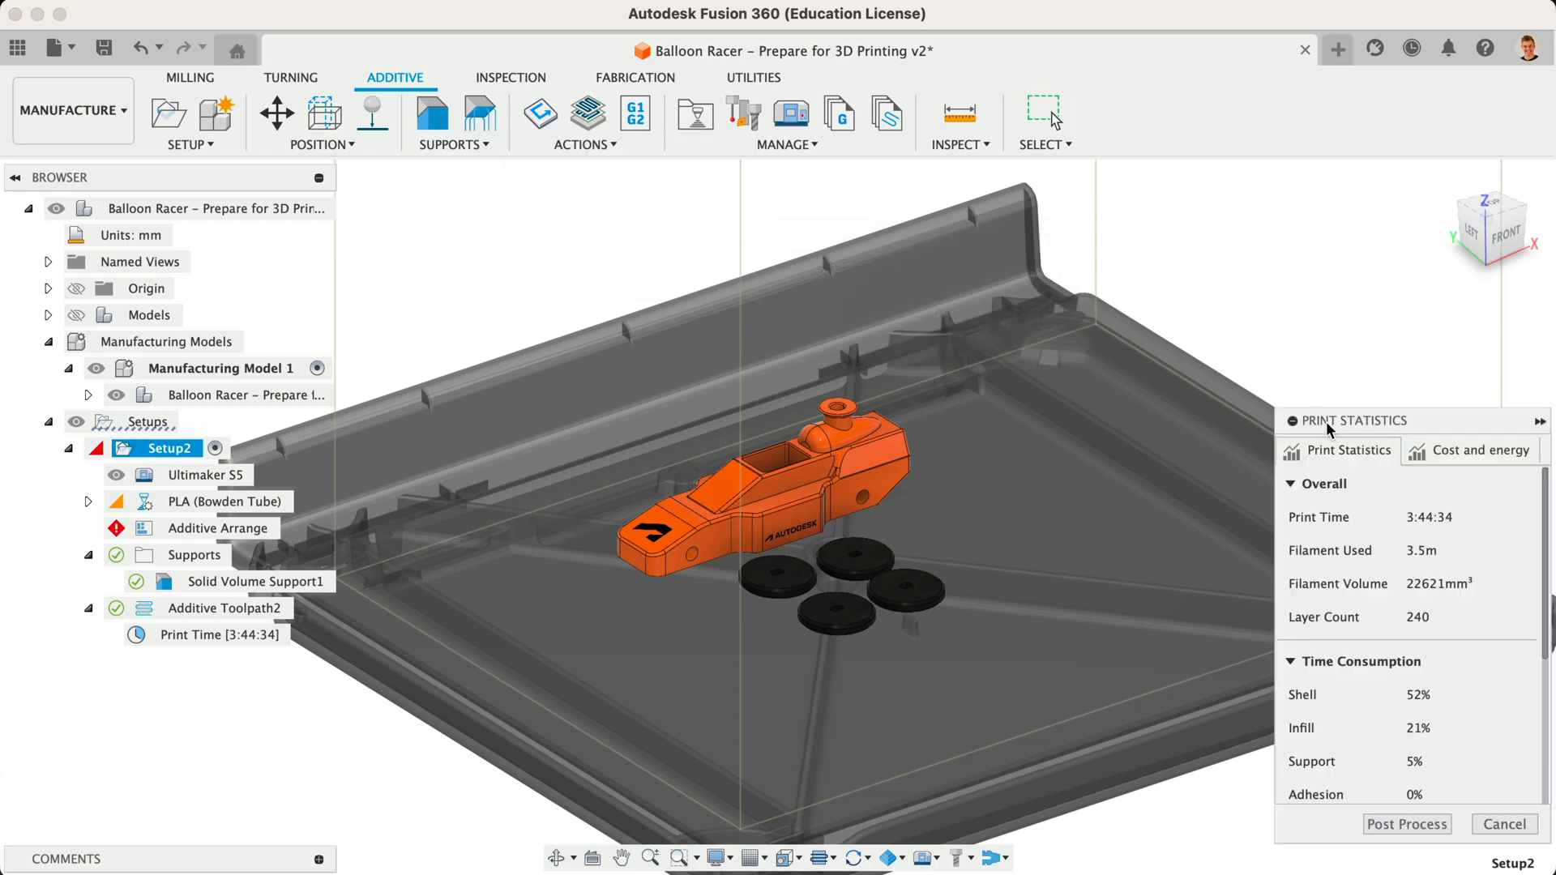
{"action": "left_click_drag", "start_coordinate": [1312, 411], "coordinate": [1153, 241]}
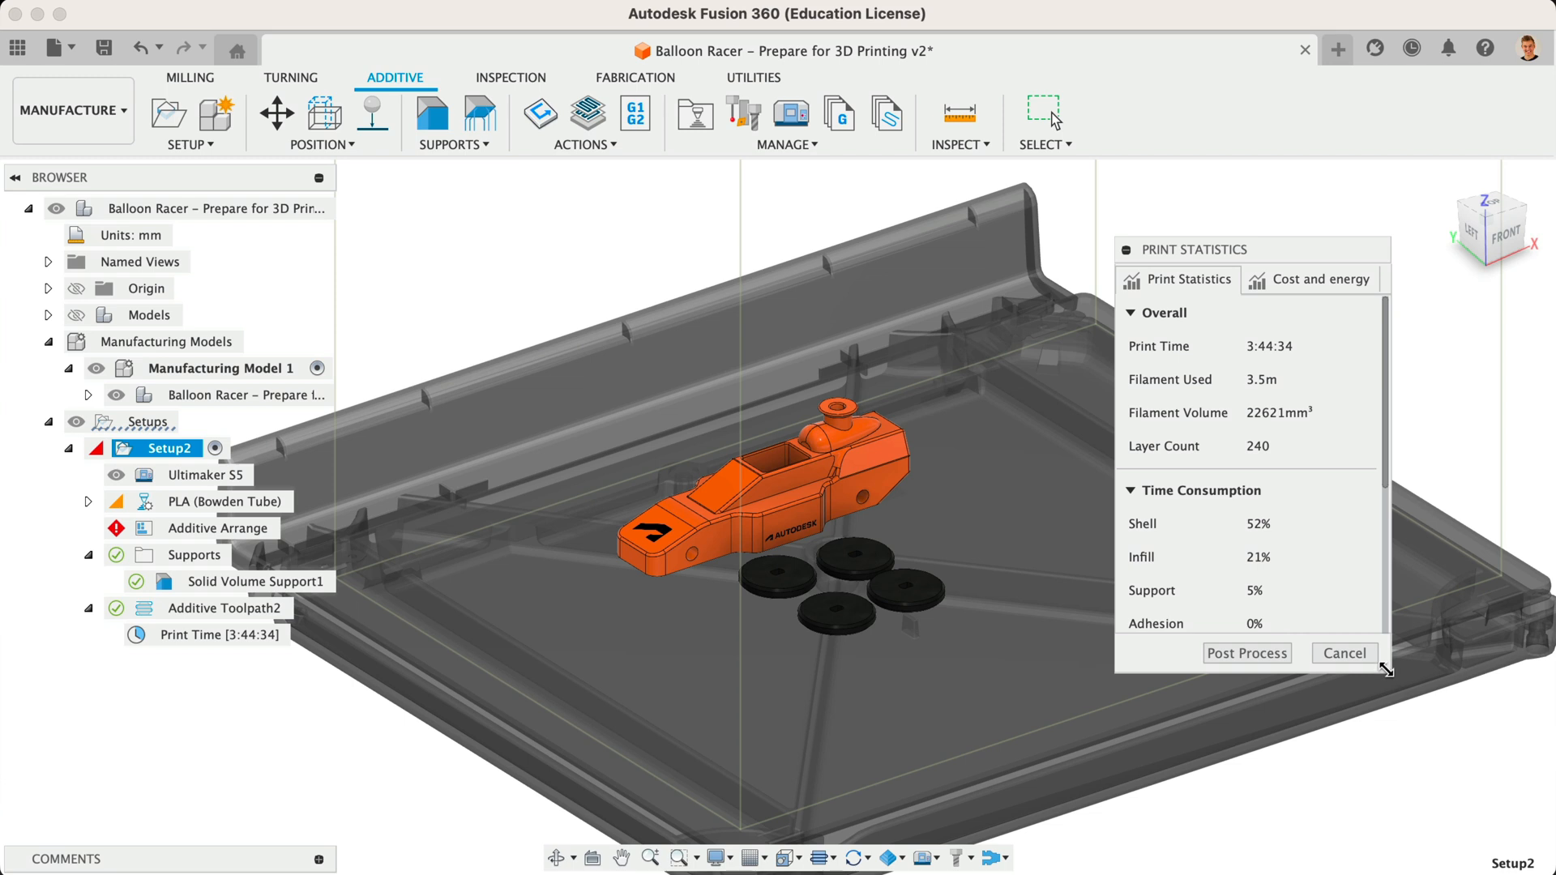
{"action": "left_click_drag", "start_coordinate": [1383, 673], "coordinate": [1468, 851]}
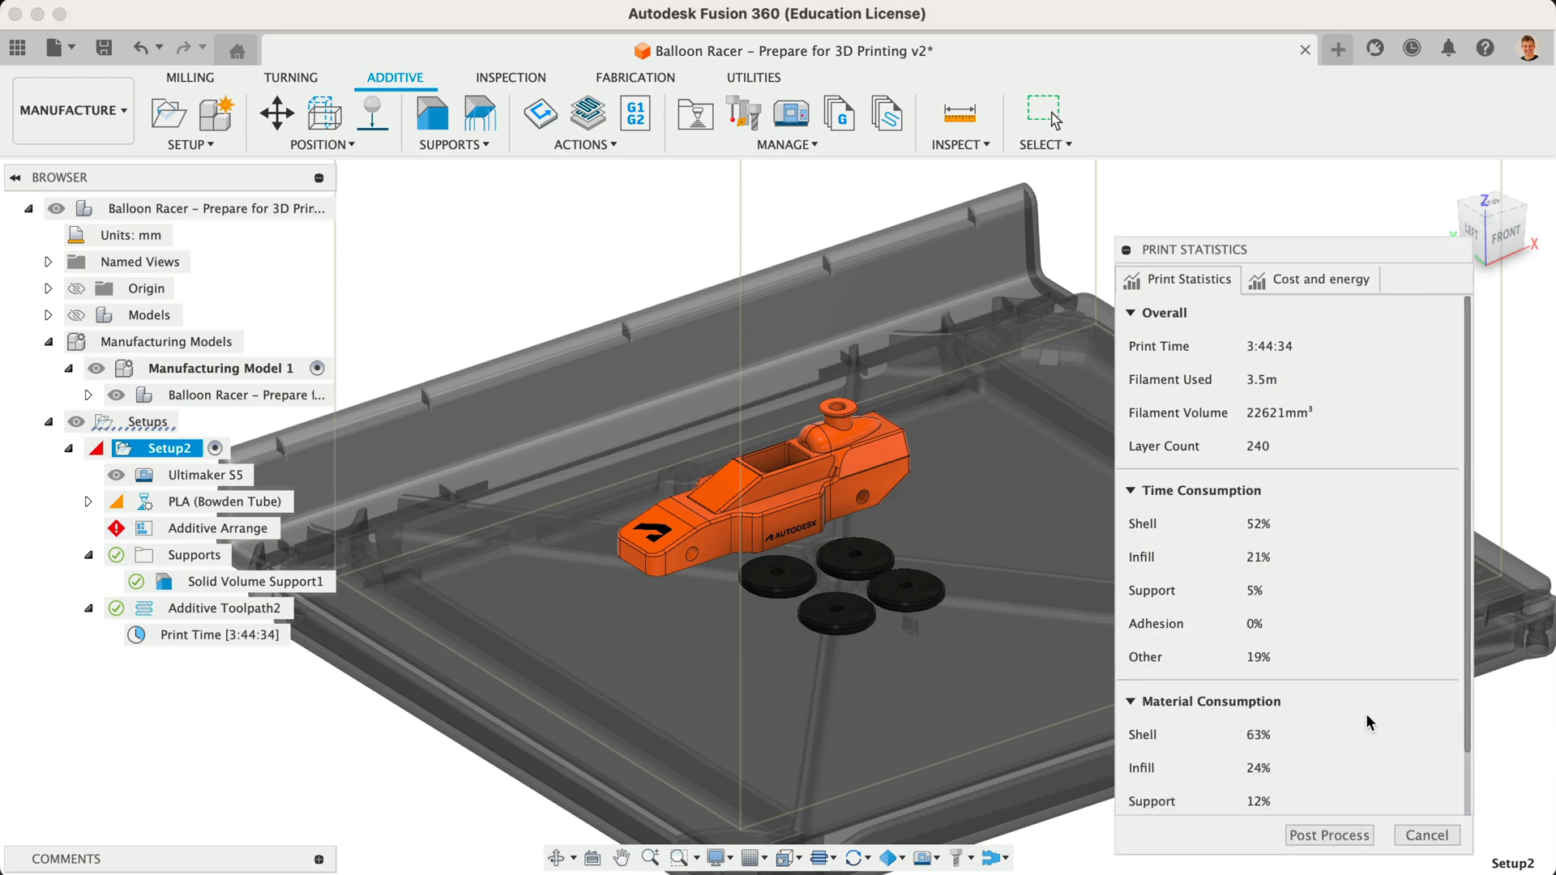
{"action": "scroll", "coordinate": [1366, 717], "scroll_direction": "down", "scroll_amount": 2}
{"action": "scroll", "coordinate": [1364, 713], "scroll_direction": "up", "scroll_amount": 2}
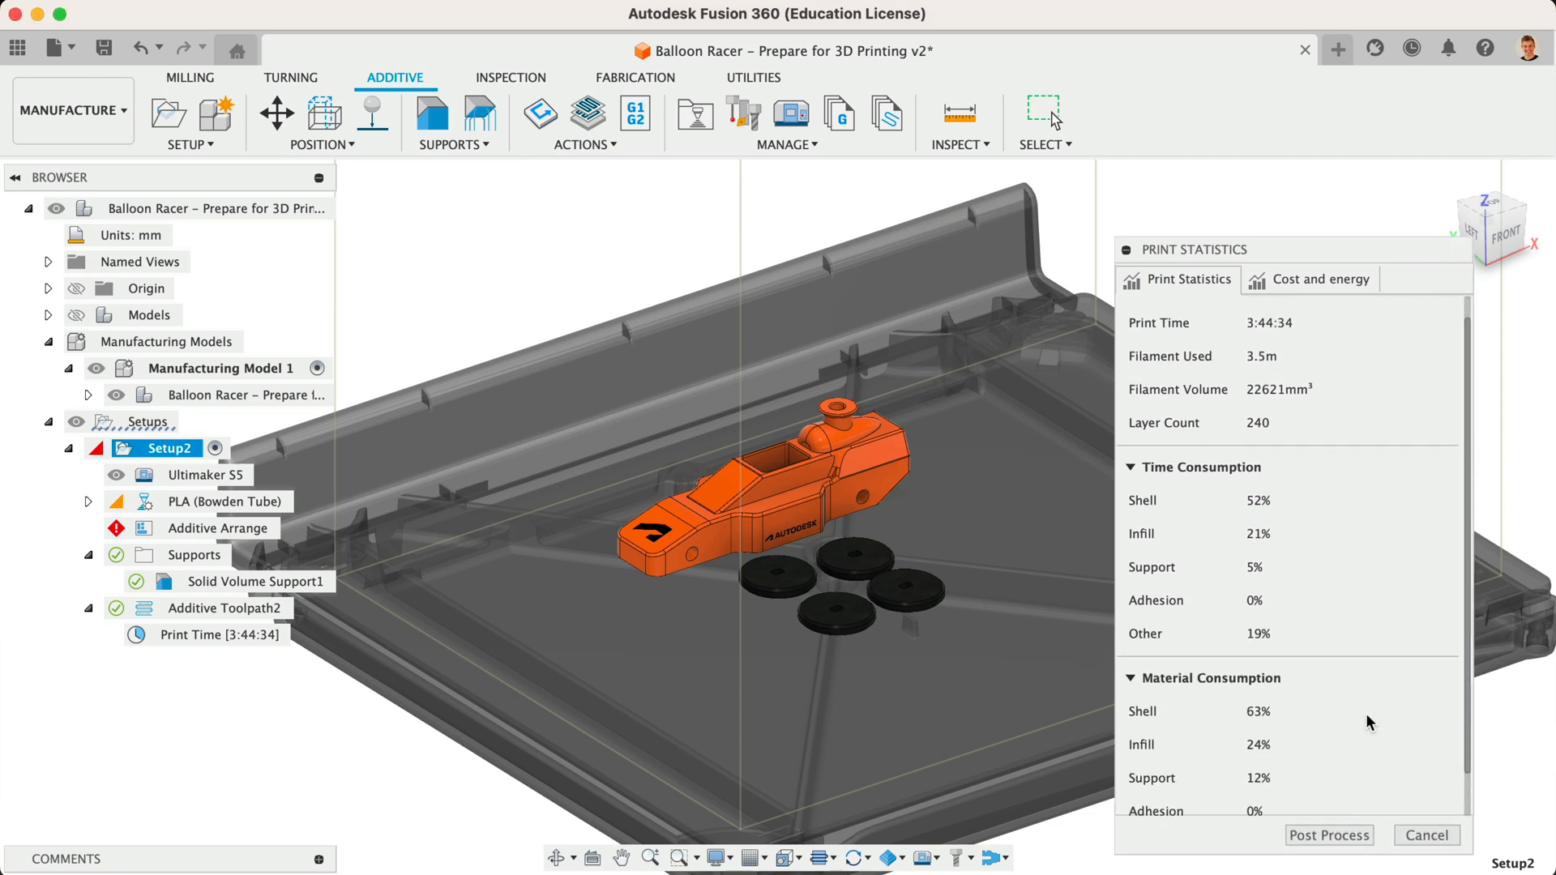
{"action": "left_click", "coordinate": [1428, 838]}
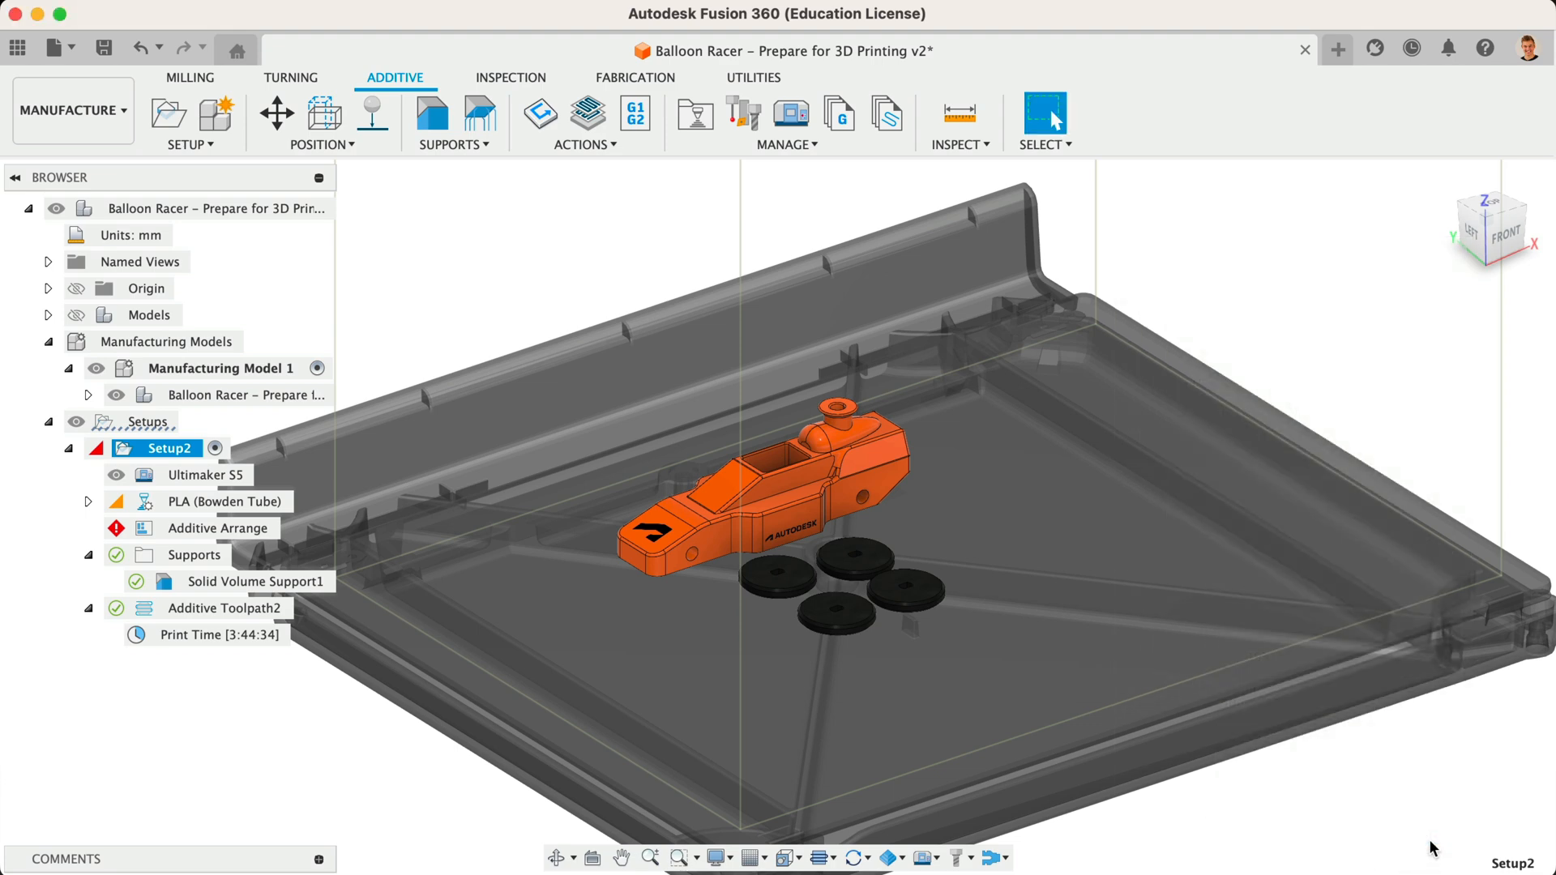
Simulate the additive toolpath of Setup2, move the layer preview up to layer 201, and close the simulation.
{"action": "left_click", "coordinate": [601, 146]}
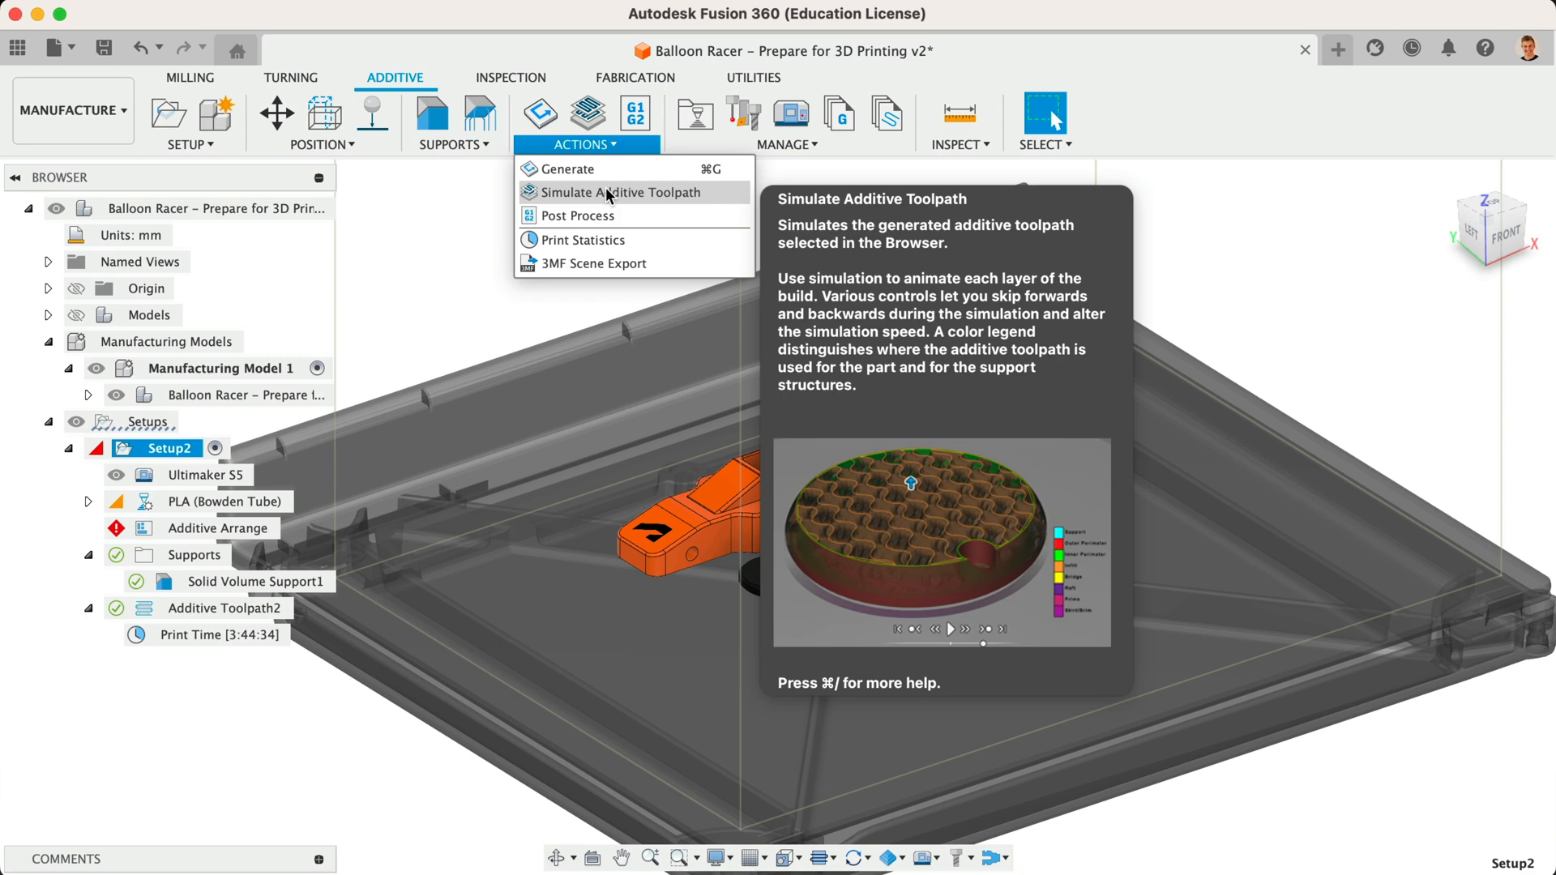
{"action": "left_click", "coordinate": [608, 193]}
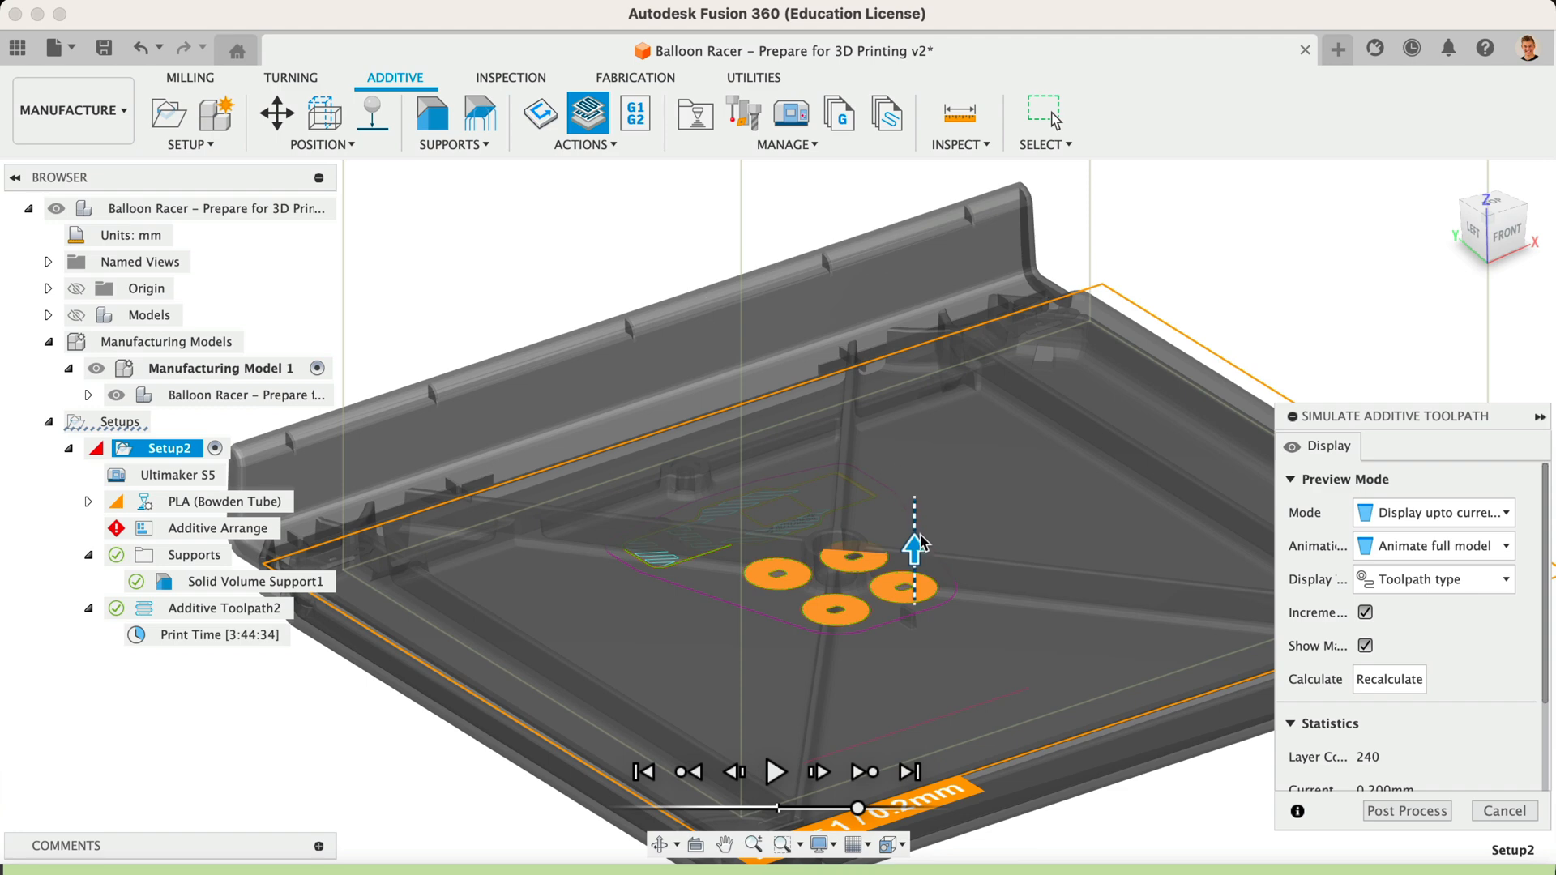
{"action": "mouse_move", "coordinate": [913, 551]}
{"action": "left_mouse_down"}
{"action": "mouse_move", "coordinate": [916, 496]}
{"action": "mouse_move", "coordinate": [913, 522]}
{"action": "left_mouse_up"}
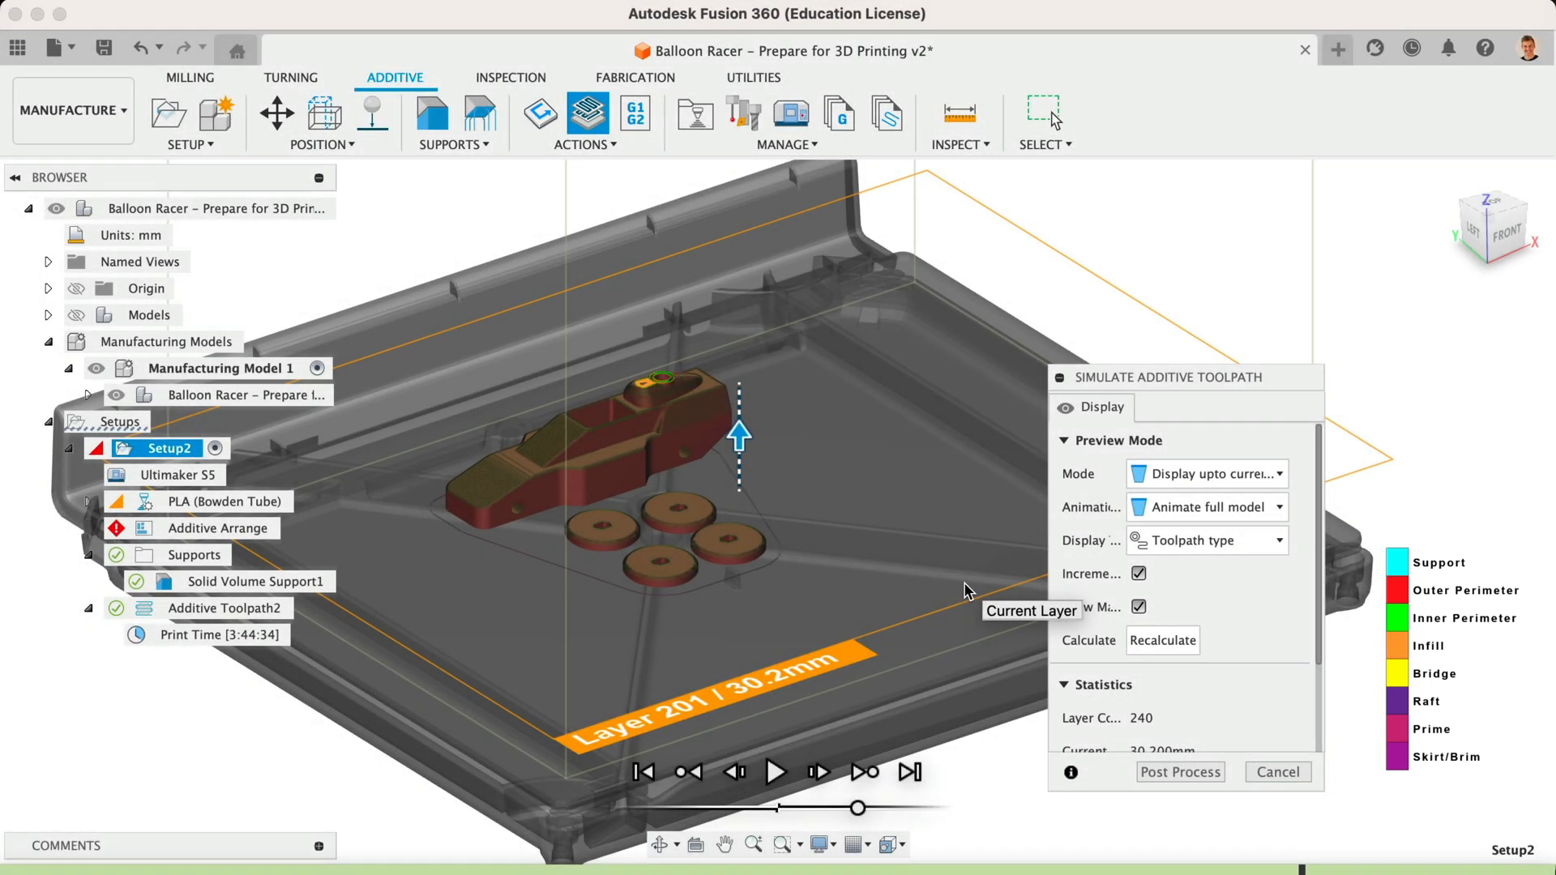
{"action": "left_click", "coordinate": [1278, 772]}
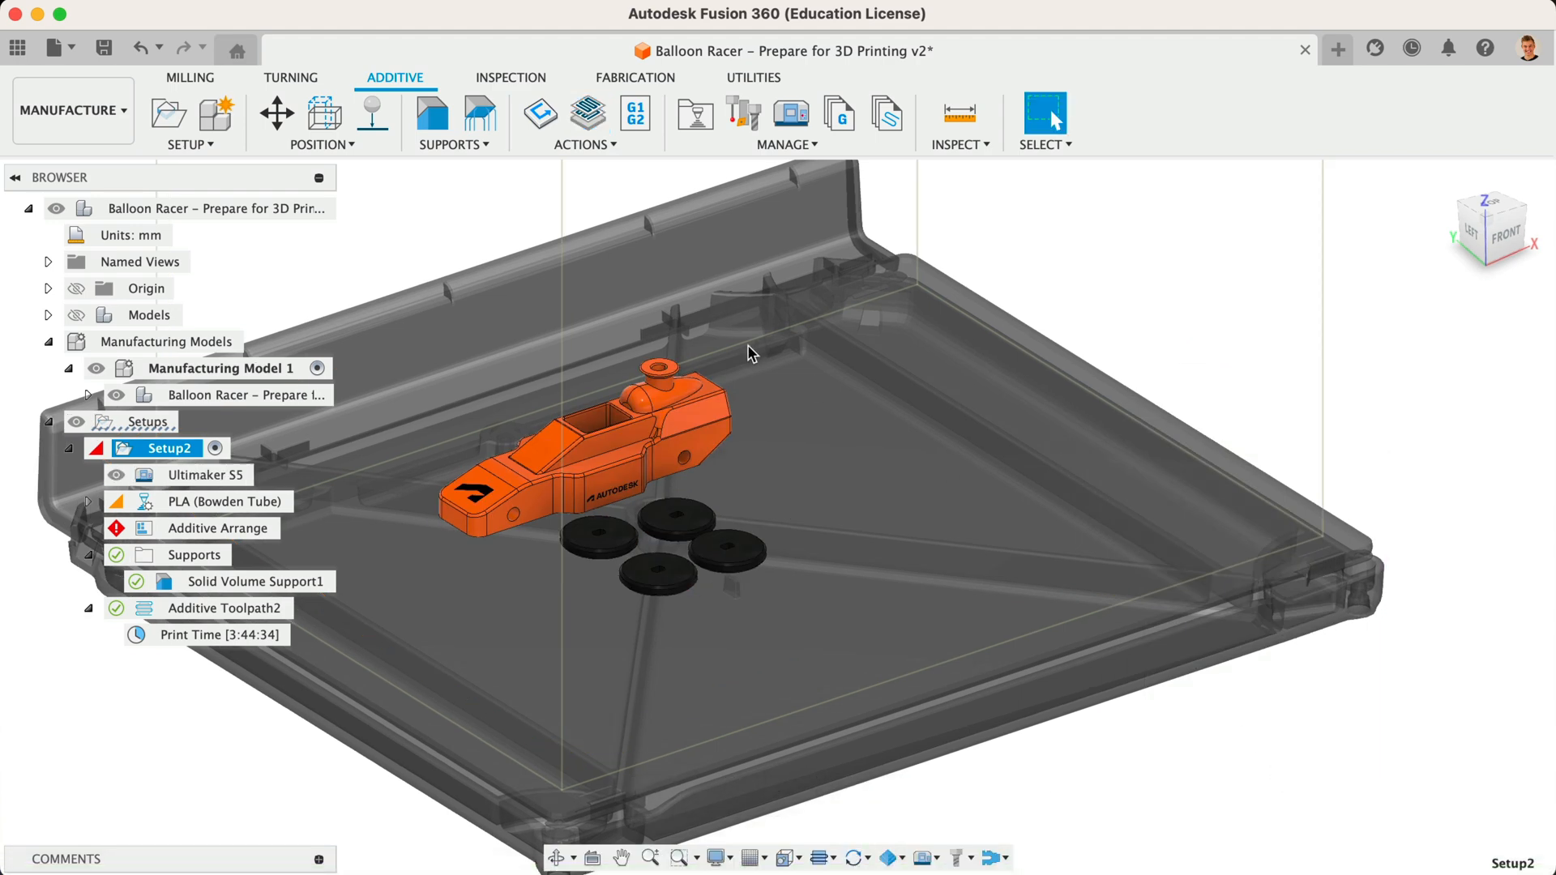
Post process Setup2 for the Ultimaker S5 as program 1001 with the Downloads folder as output.
{"action": "left_click", "coordinate": [579, 145]}
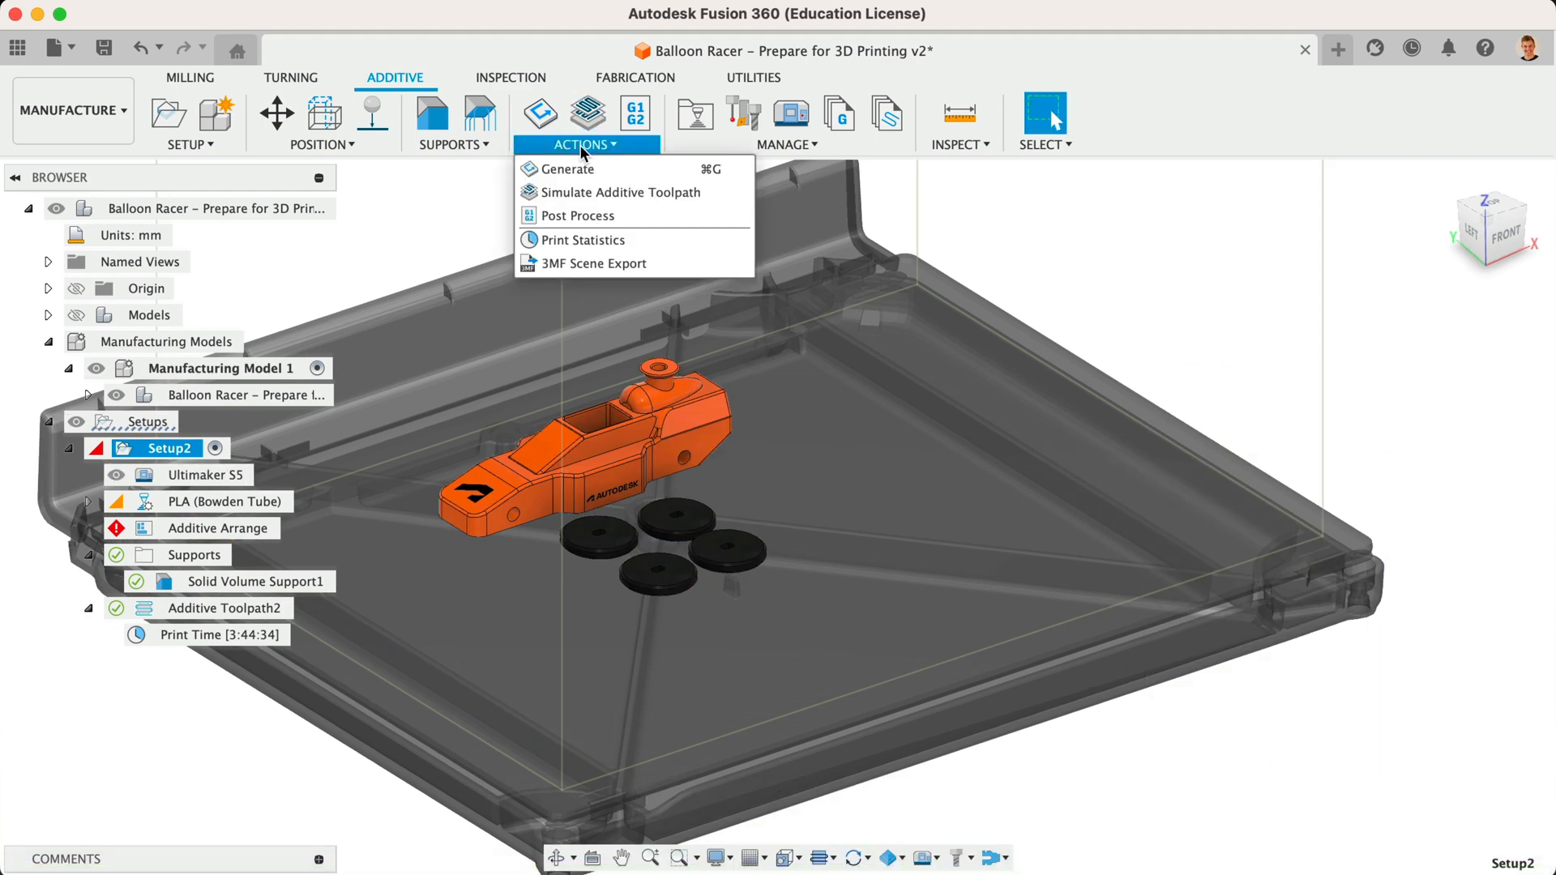
{"action": "left_click", "coordinate": [593, 215]}
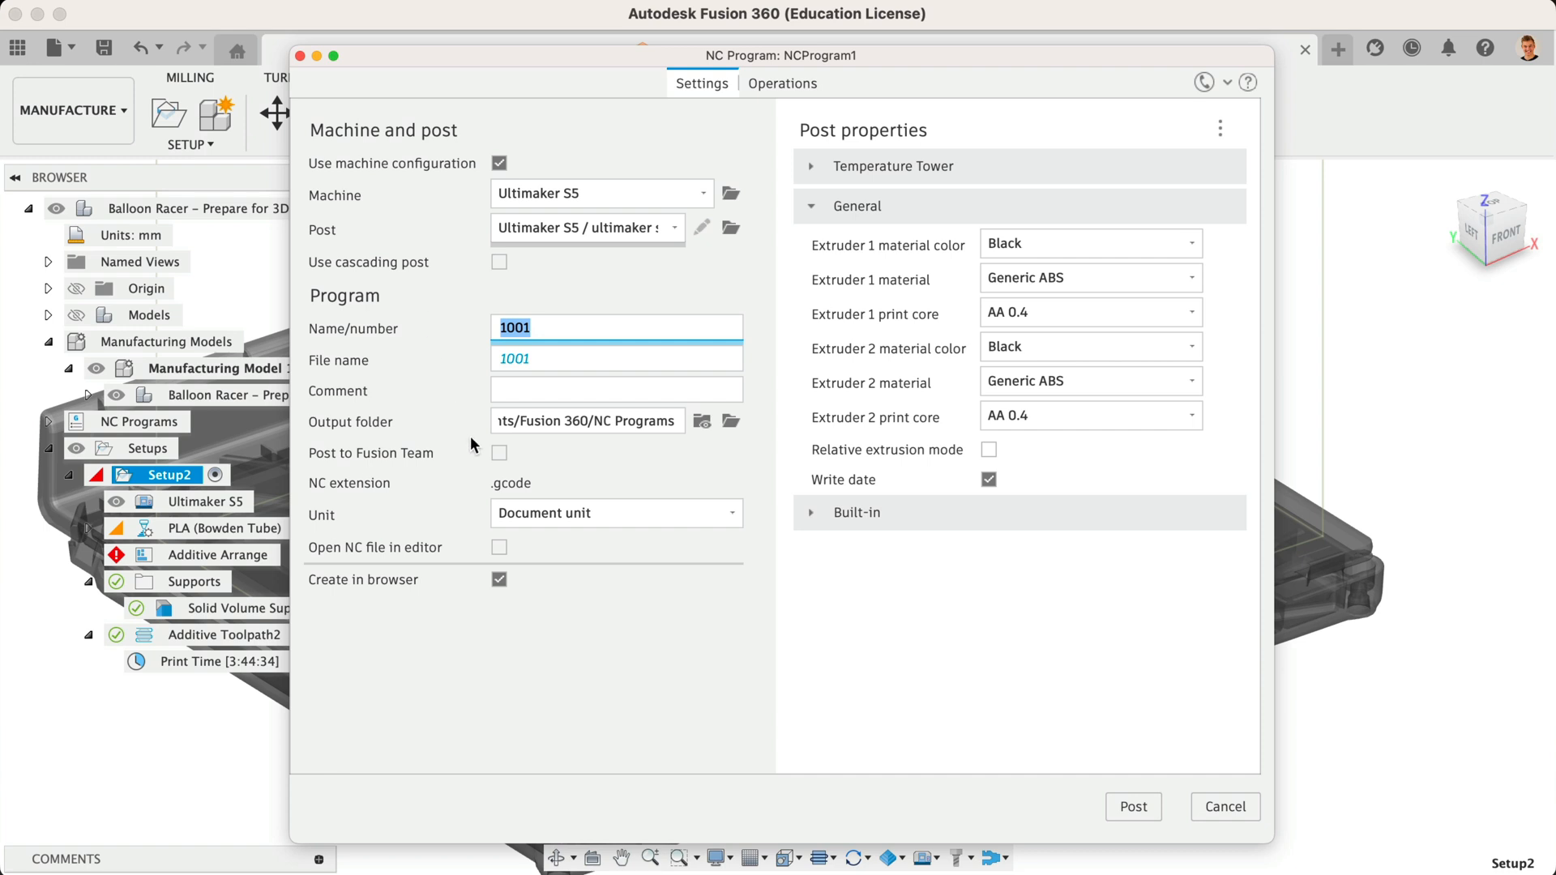
{"action": "left_click", "coordinate": [702, 421]}
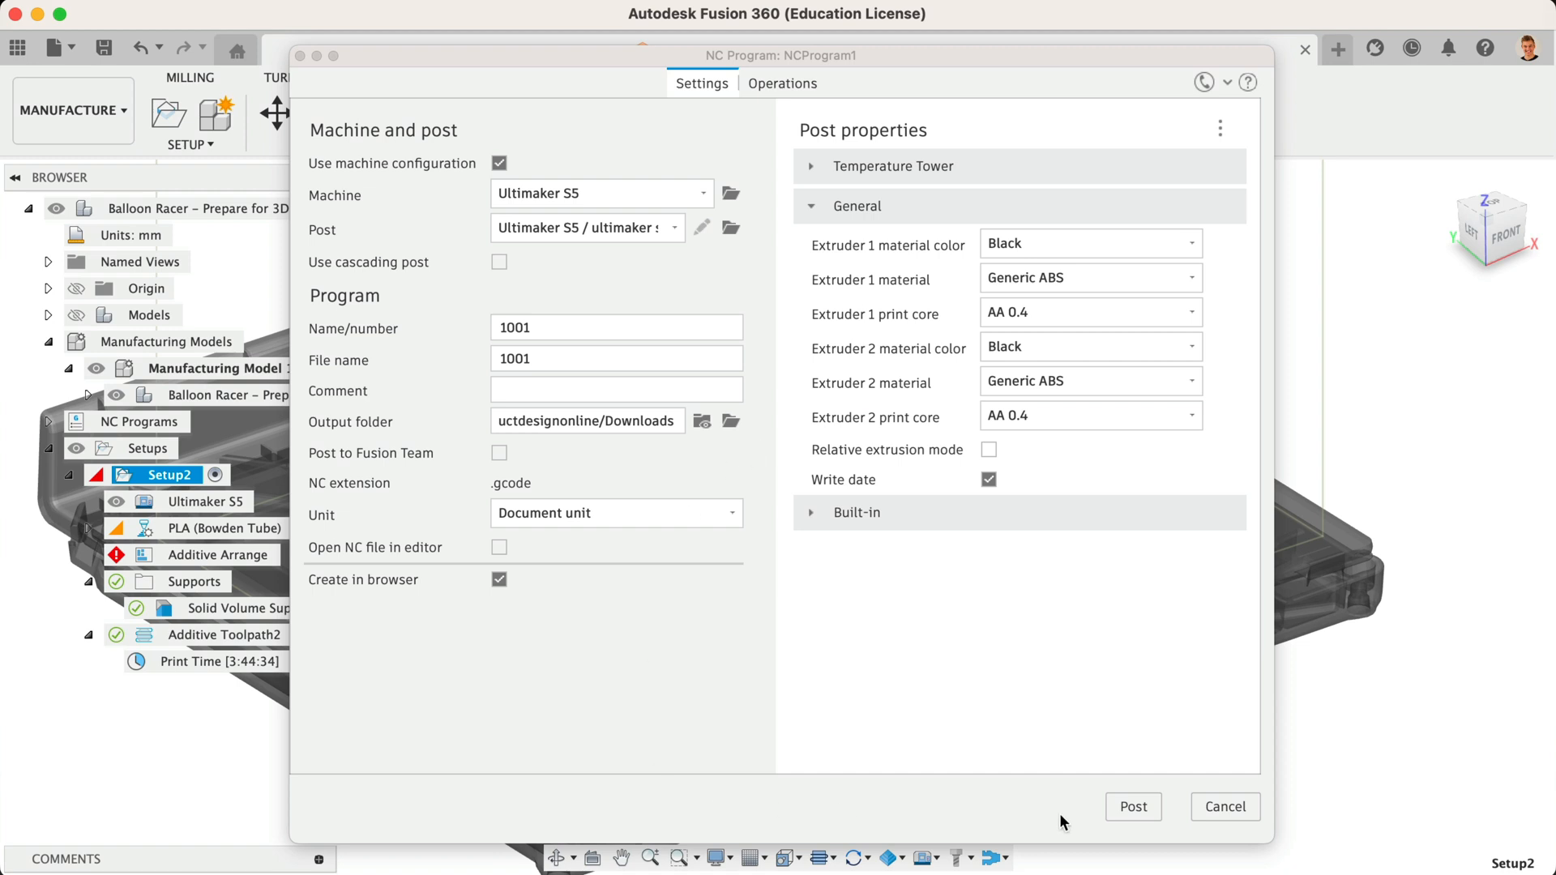
{"action": "left_click", "coordinate": [1137, 808]}
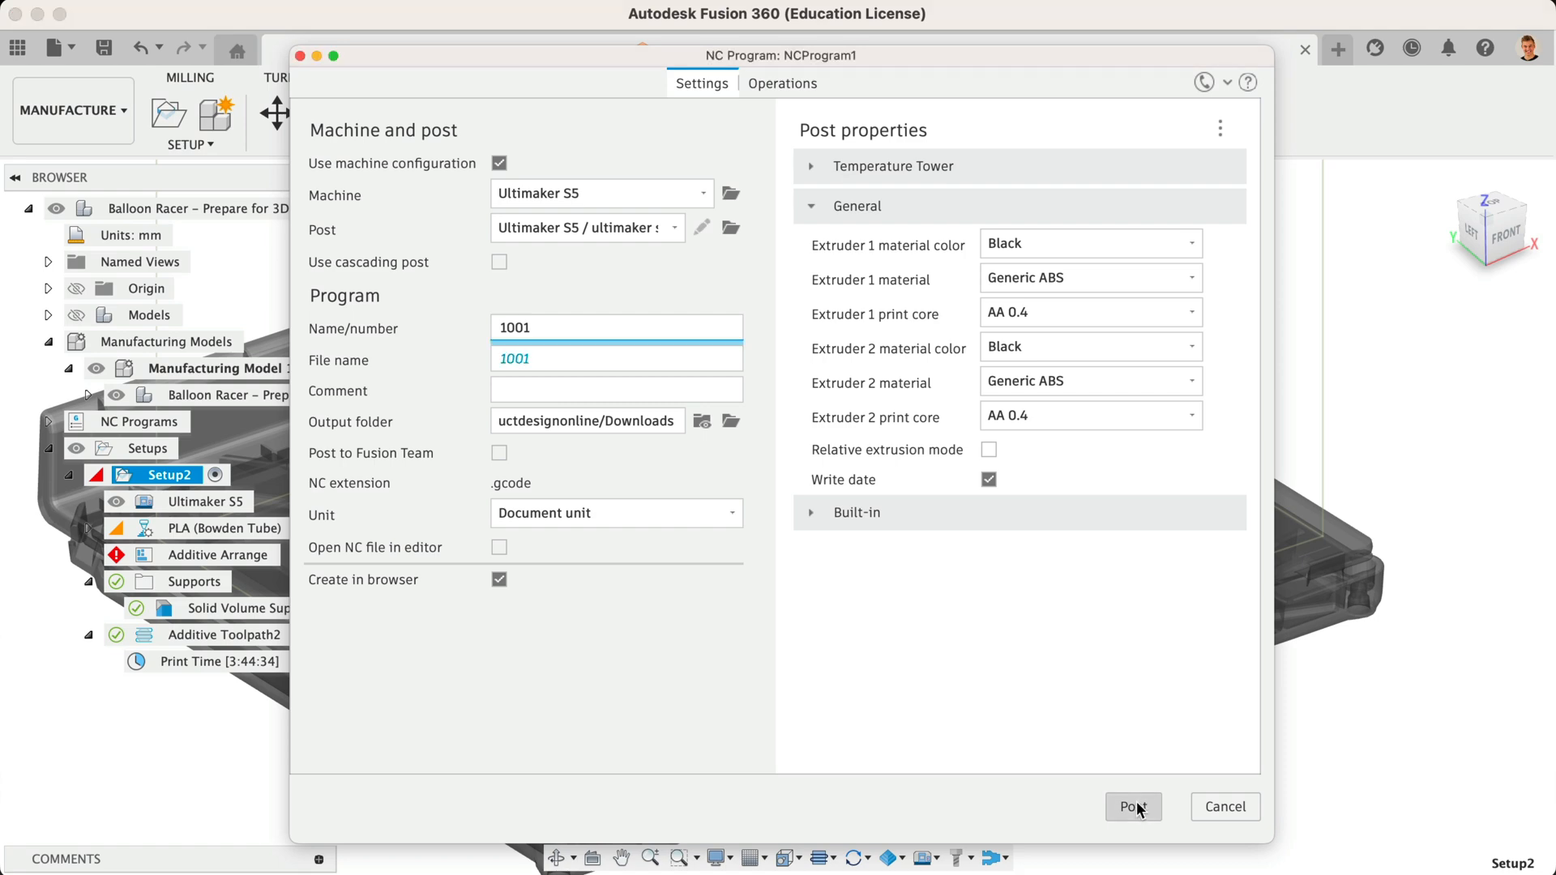